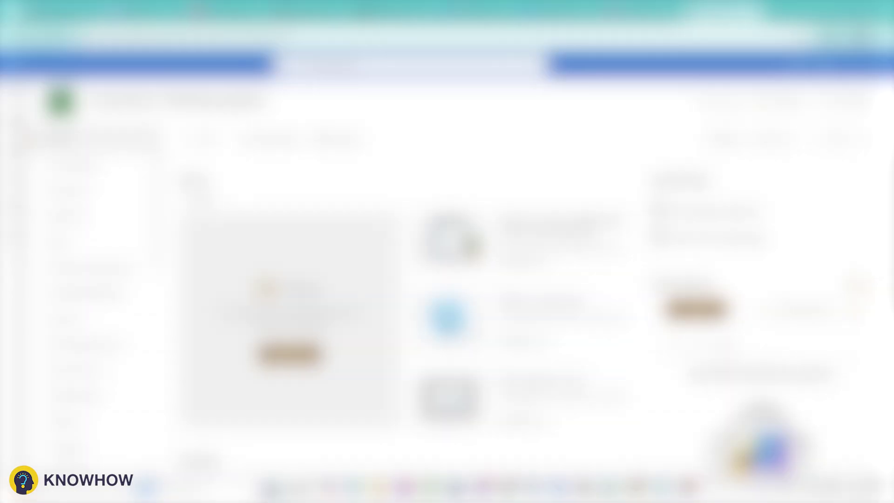
Open the + New menu on the KnowHow Ticketing System site home page.
click(201, 139)
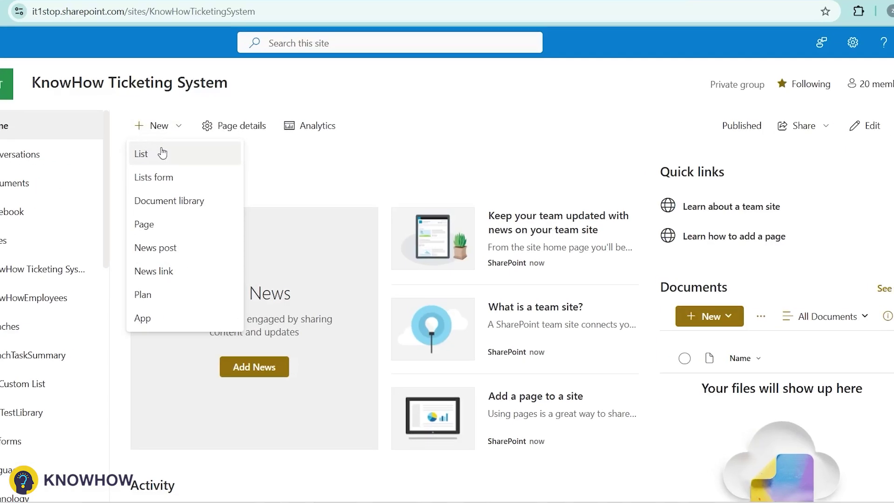
Create the list SupportRequestList and add a multi-line text column named Description.
click(192, 164)
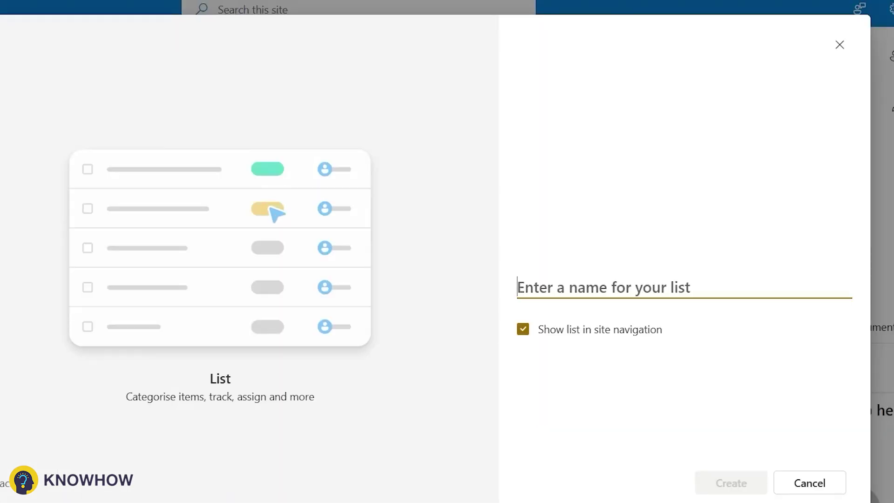
text(SupportReq)
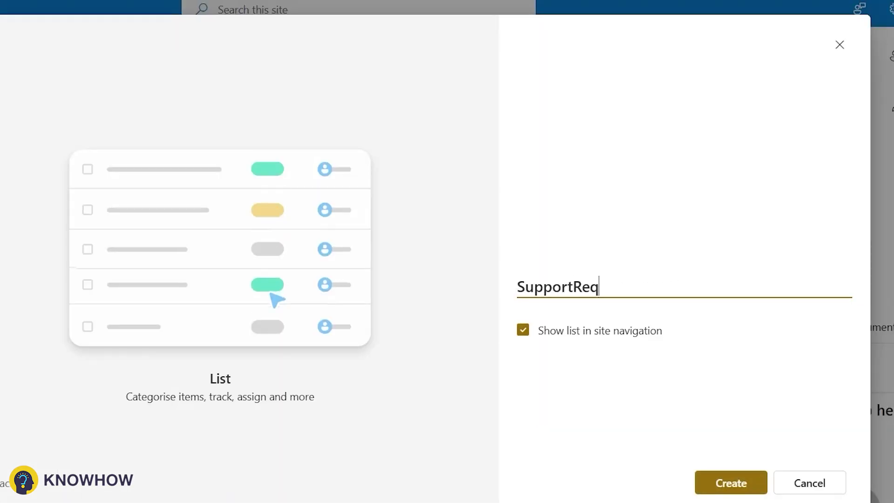
text(uestList)
key(Return)
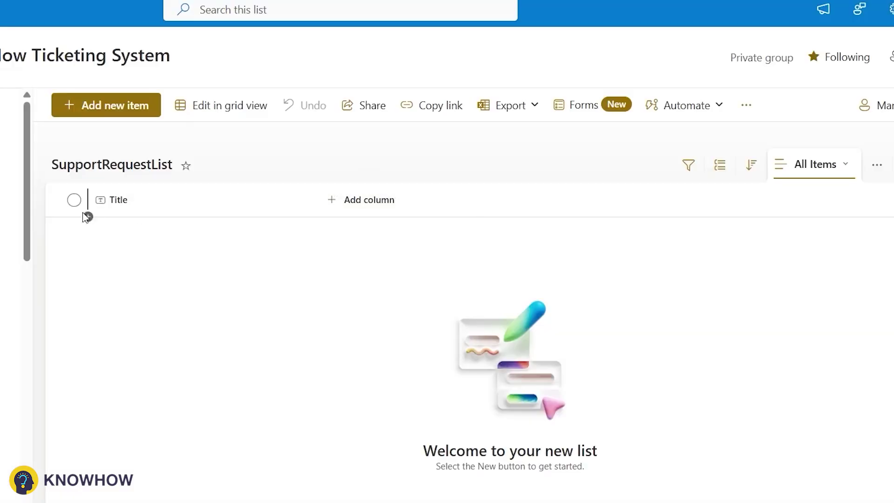
click(366, 200)
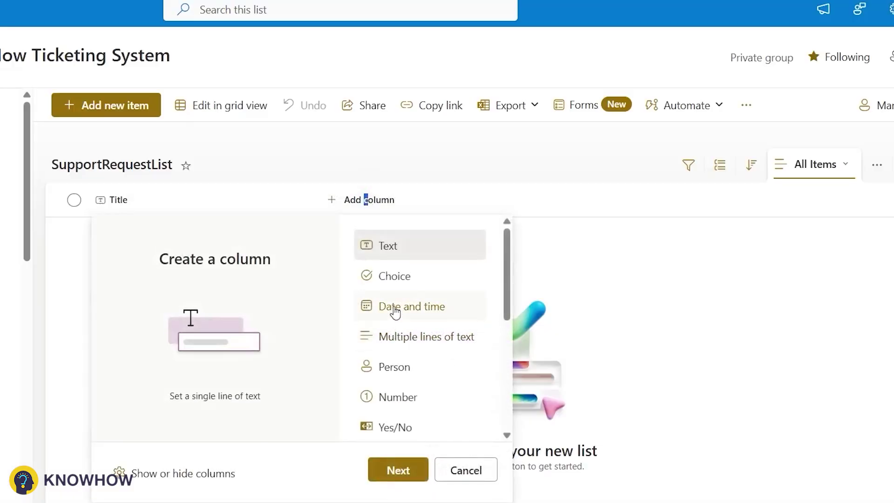
click(405, 336)
click(398, 471)
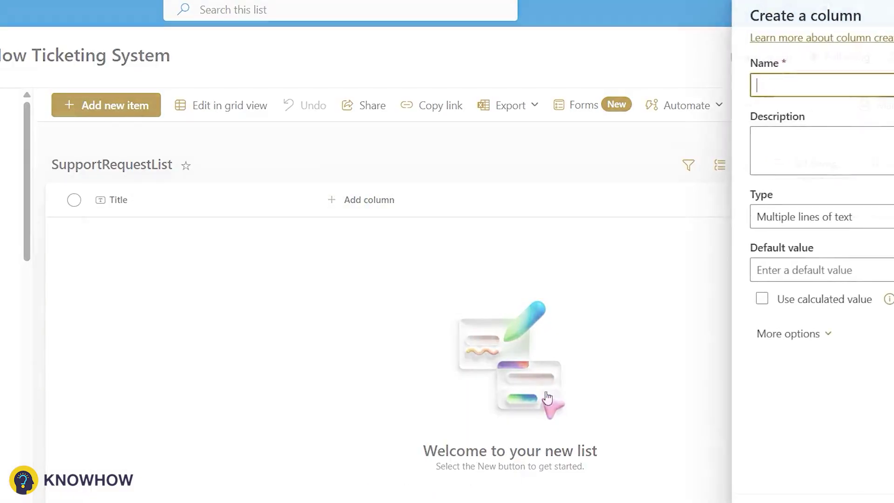
text(Descr)
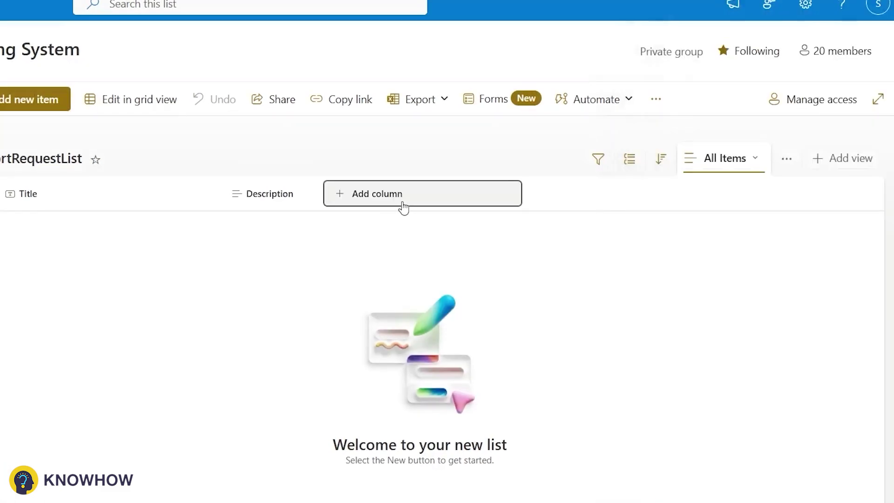
Add a choice column named Status to the list.
click(398, 201)
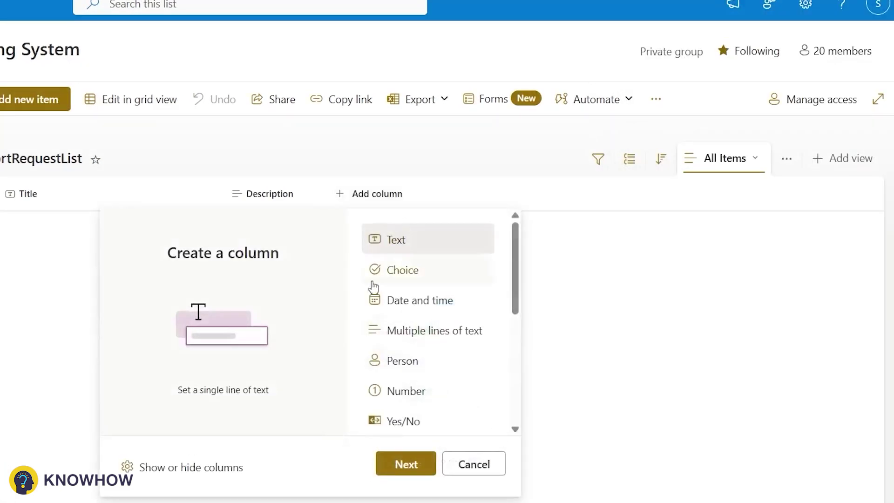
click(412, 276)
click(406, 463)
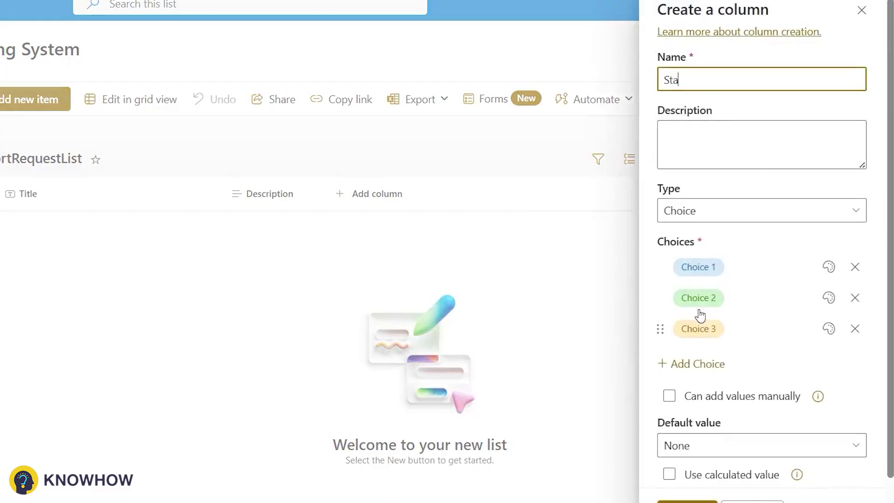
text(Statuys)
key(BackSpace)
key(BackSpace)
text(s)
Give Status the choices New, In Progress and Complete, default New, and save it.
click(697, 267)
text(New)
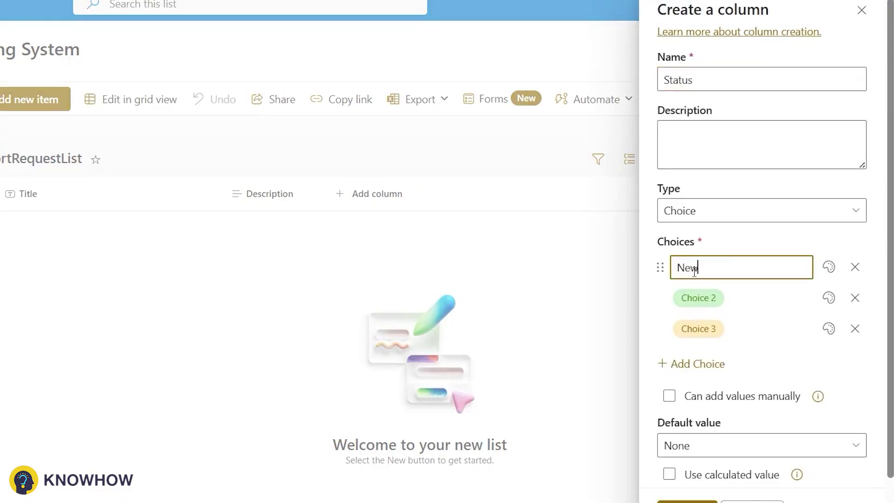
key(Return)
click(695, 296)
key(BackSpace)
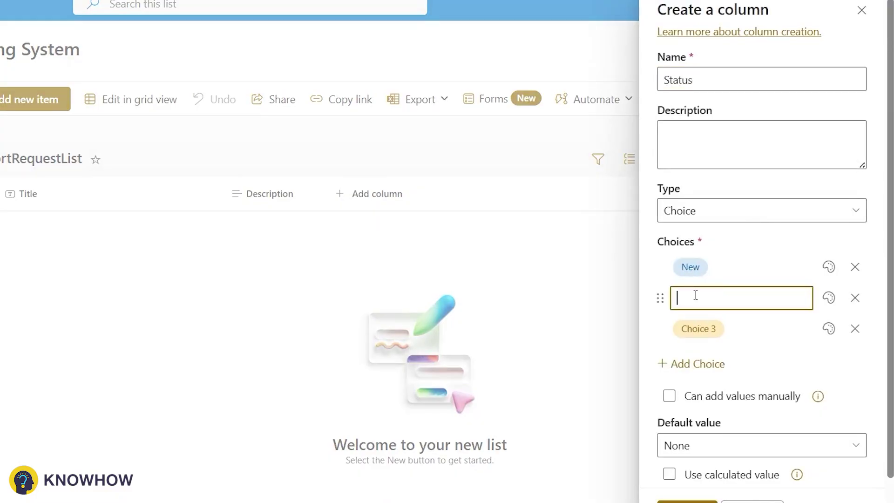
text(In Progress)
key(Return)
text(Completed)
click(696, 448)
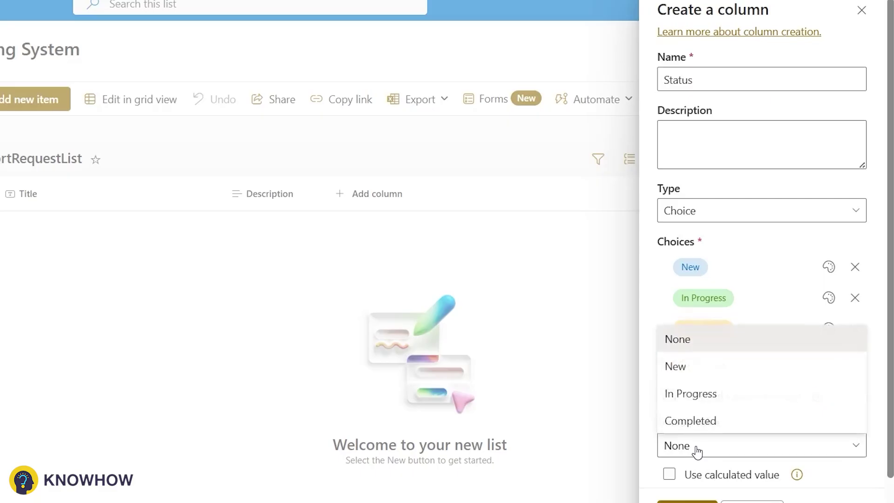
click(673, 366)
scroll(707, 461, down, 2)
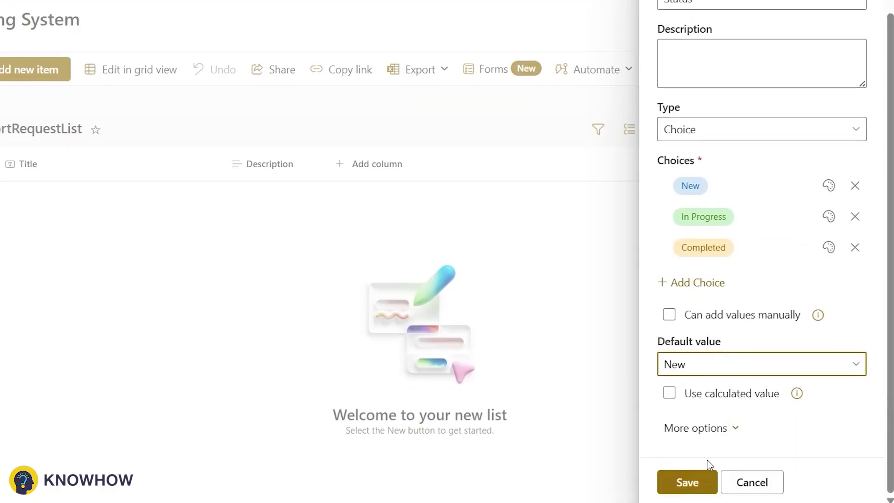
click(692, 485)
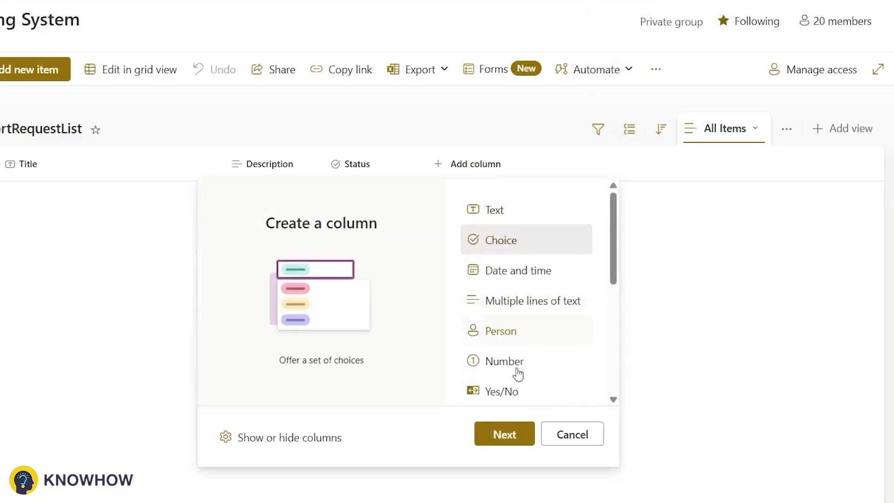
Add a Priority choice column with Low, Medium and High choices and save it.
click(500, 434)
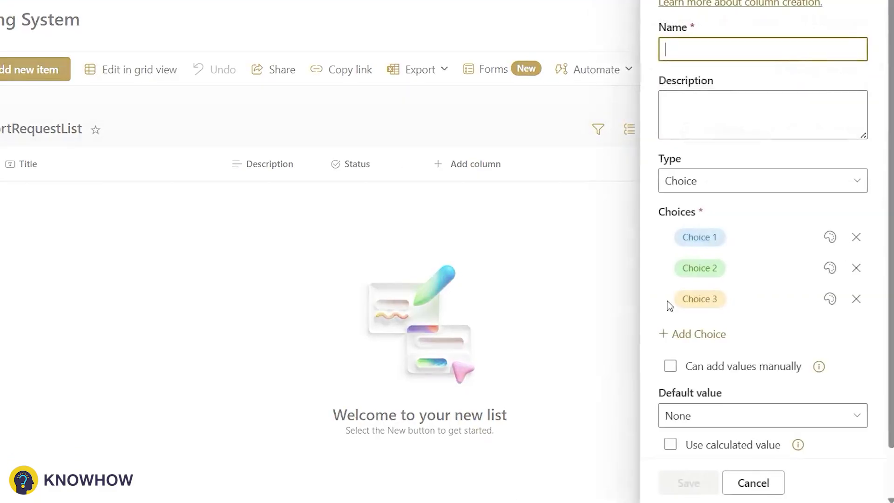
text(Priority)
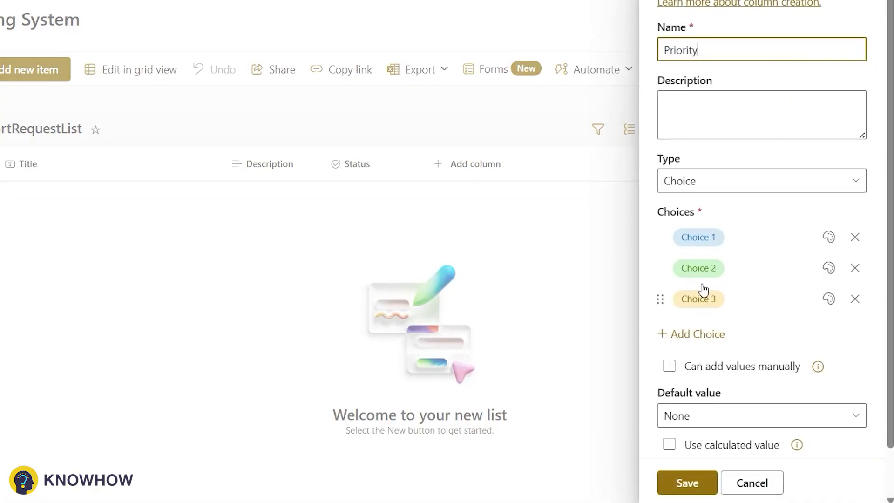
click(701, 238)
text(Low)
click(689, 266)
text(Me)
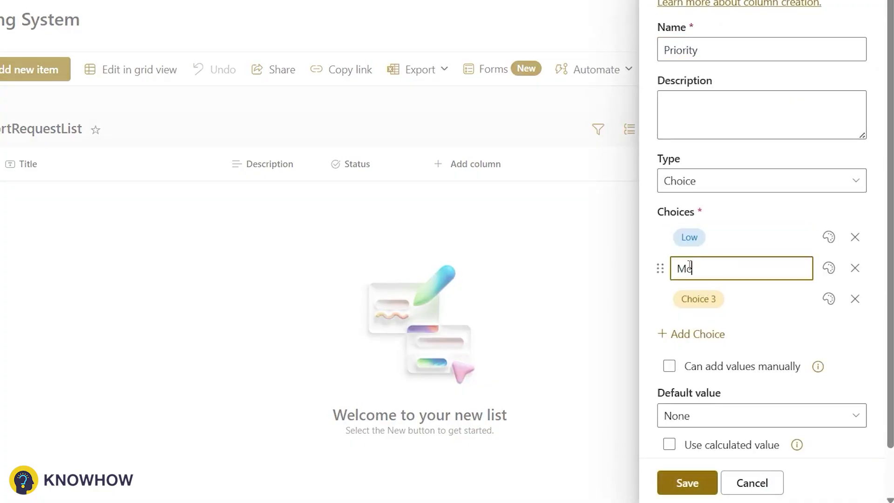
text(dium)
click(697, 298)
text(High)
click(707, 415)
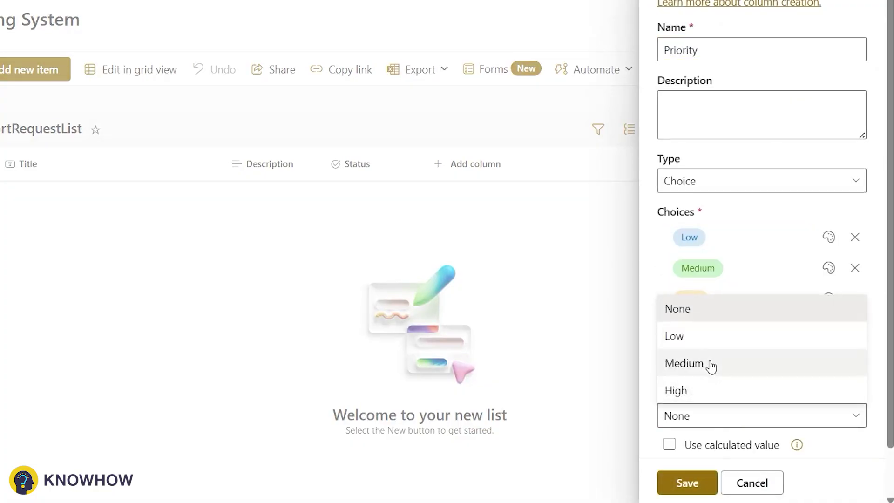
click(706, 344)
click(698, 484)
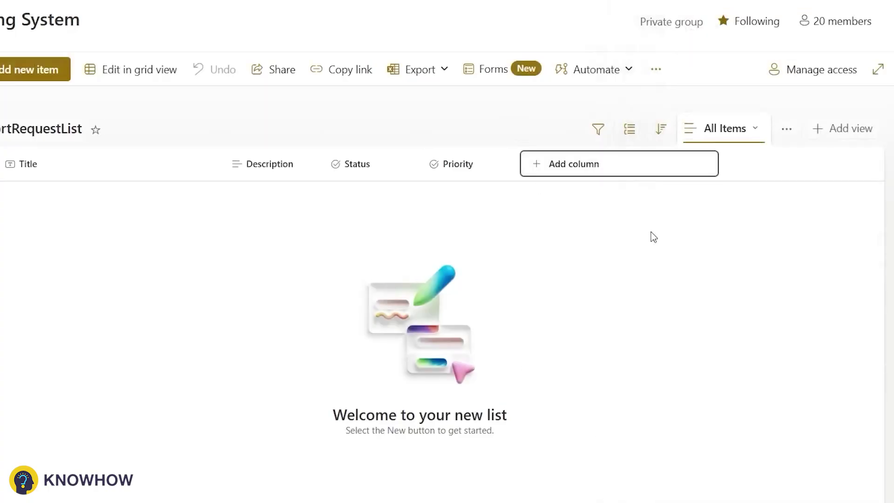
Add single-line text columns RequesterEmail and PlannerTaskID to the list.
key(Return)
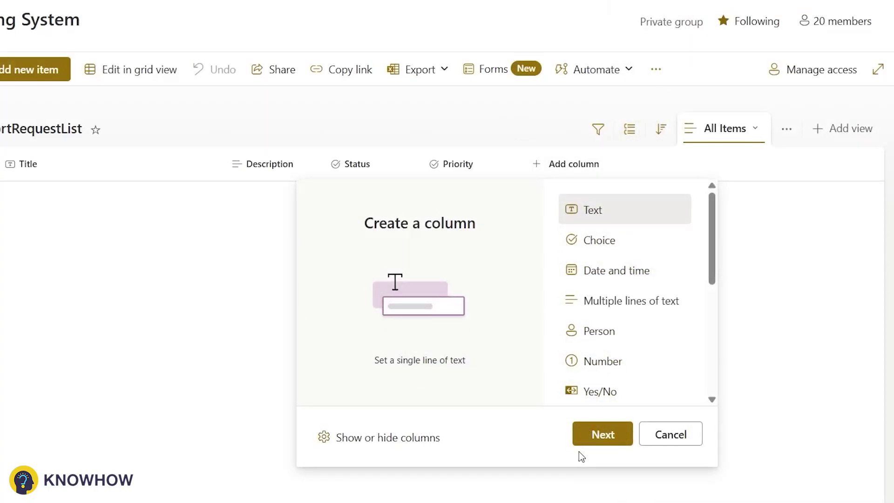
click(594, 435)
text(RequesterEmail)
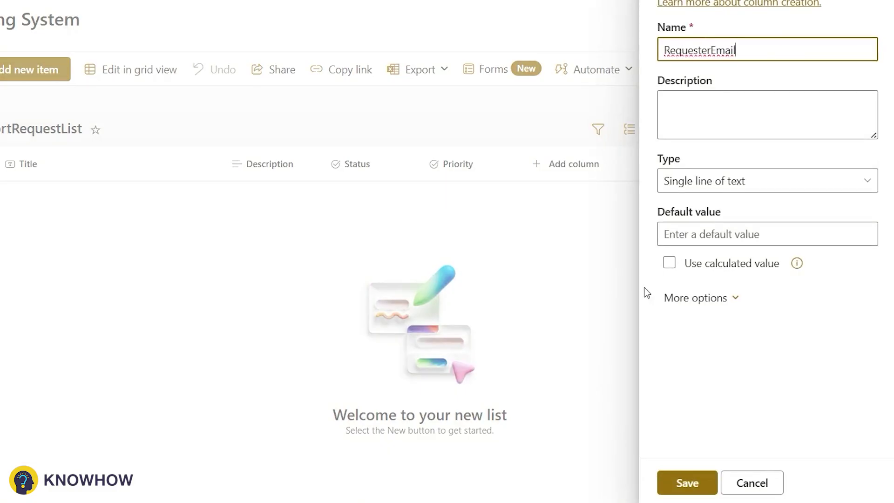
click(685, 471)
drag(671, 206, 642, 190)
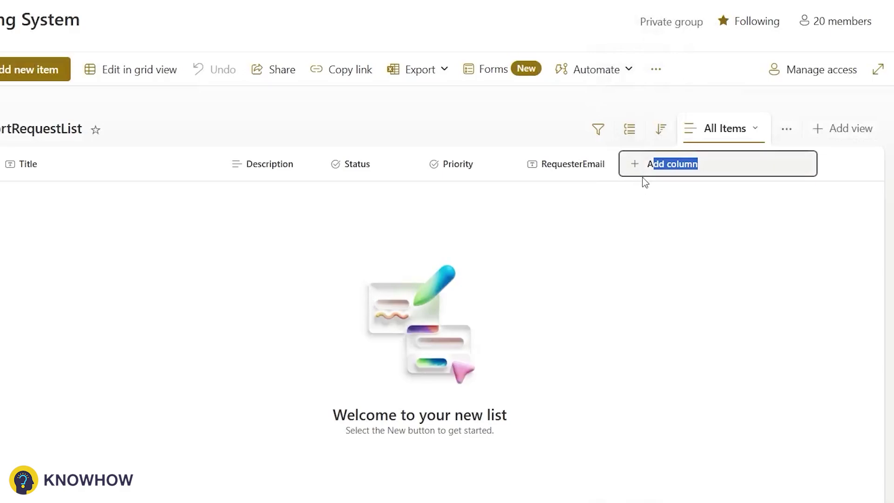
click(644, 181)
click(701, 434)
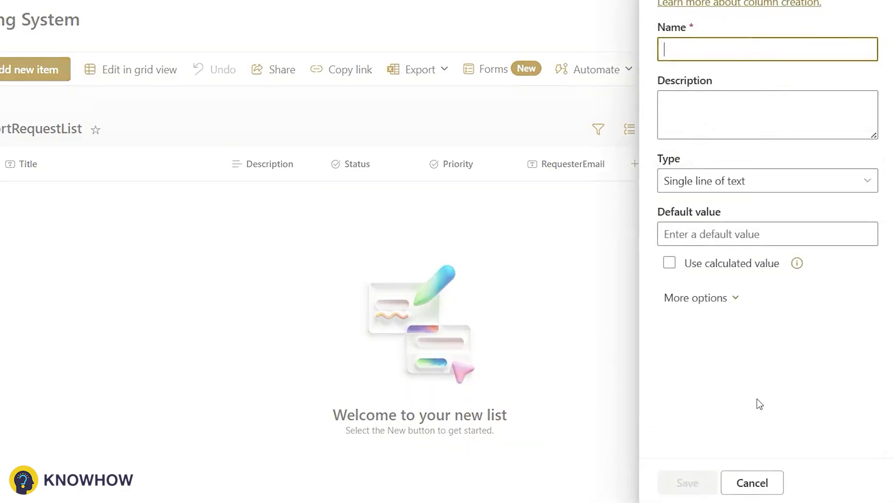
text(PlannerTaskID)
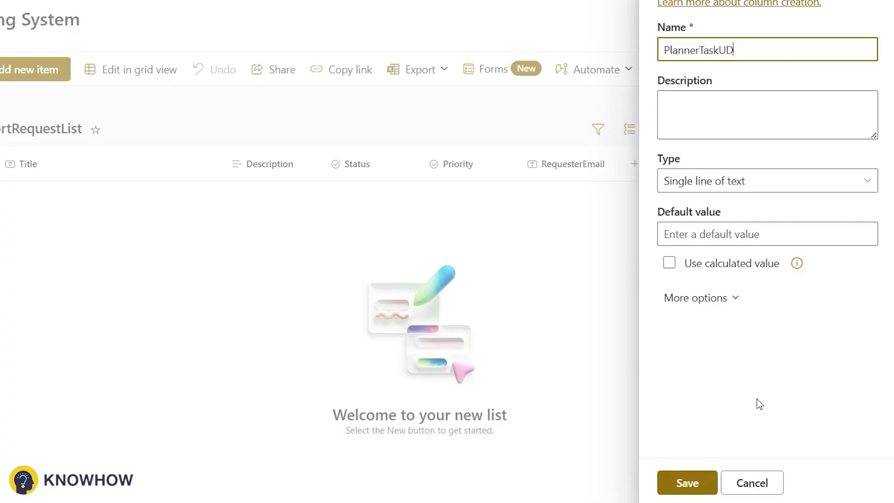
click(685, 482)
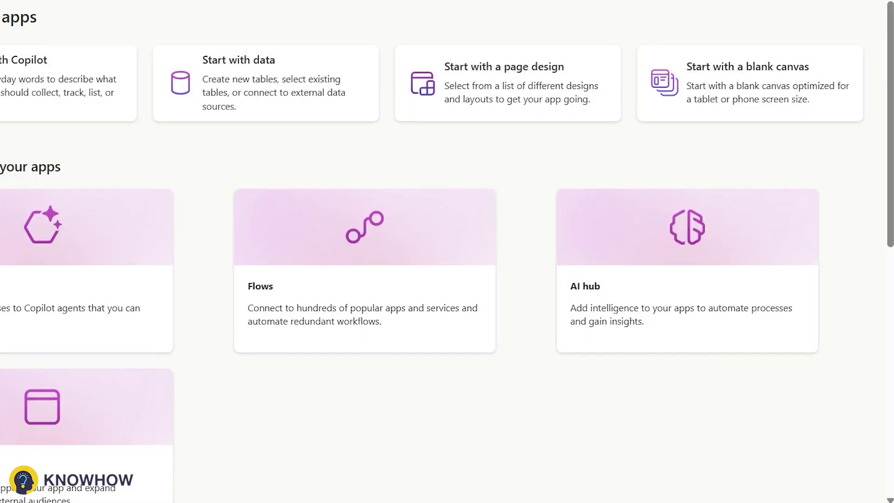
Start a blank tablet-layout canvas app and rename Screen1 to AddRequestScreen.
click(747, 82)
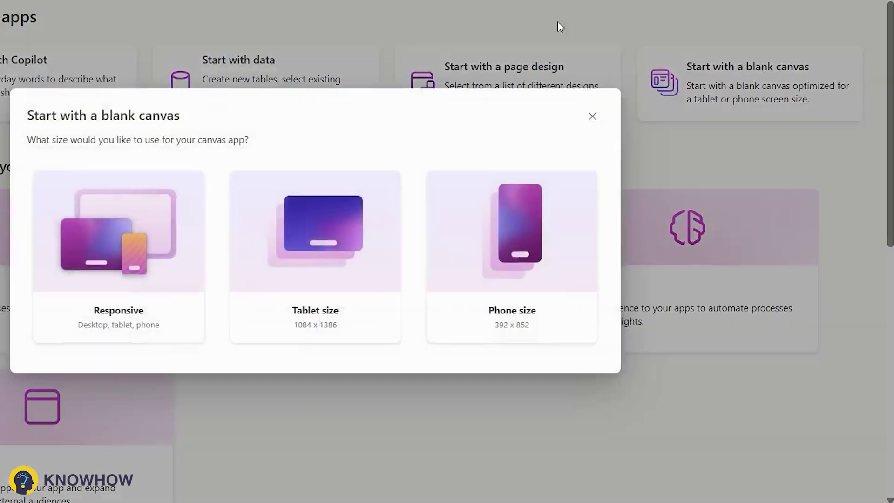
click(295, 240)
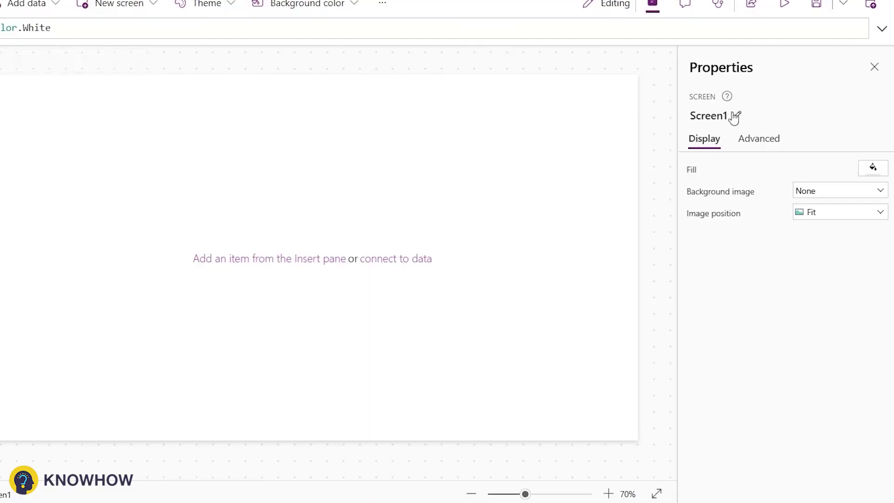
click(725, 115)
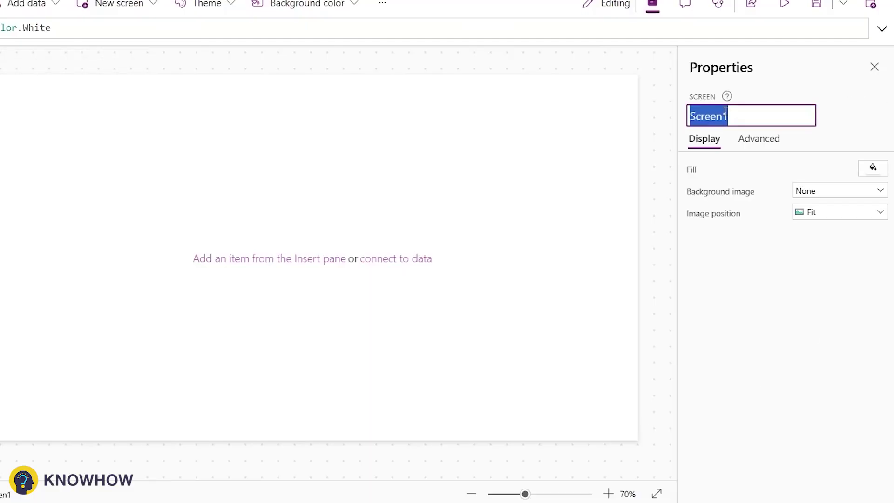
text(AddSup)
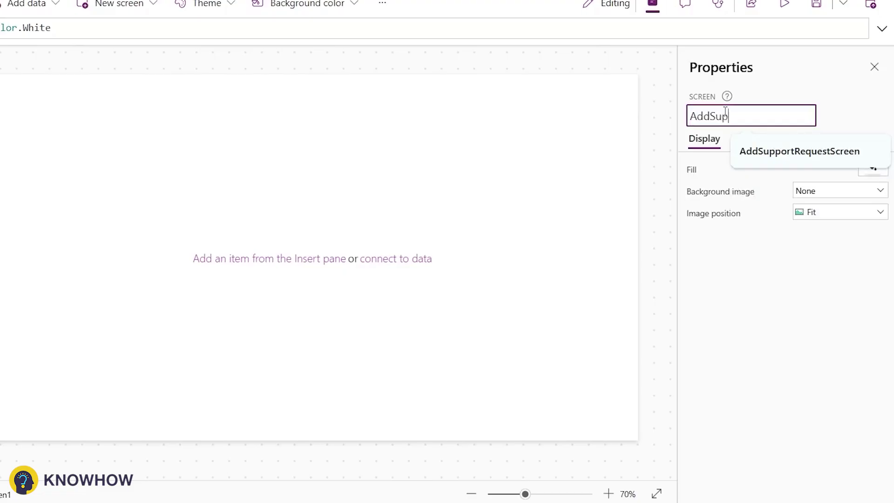
text(p)
key(BackSpace)
key(BackSpace)
key(BackSpace)
key(BackSpace)
text(Re)
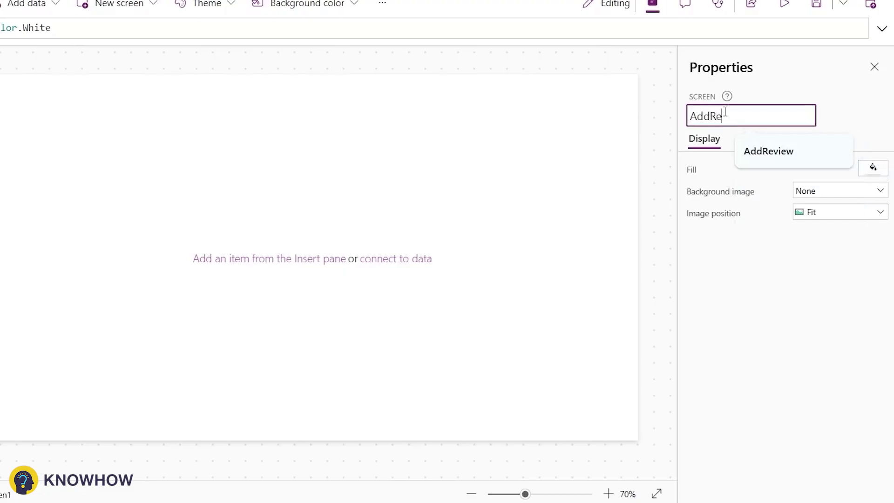
text(questScreen)
key(Return)
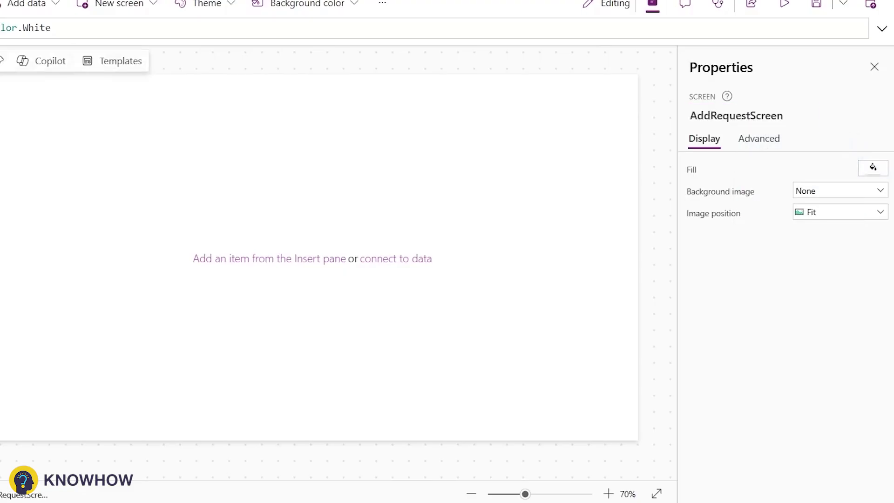
click(320, 258)
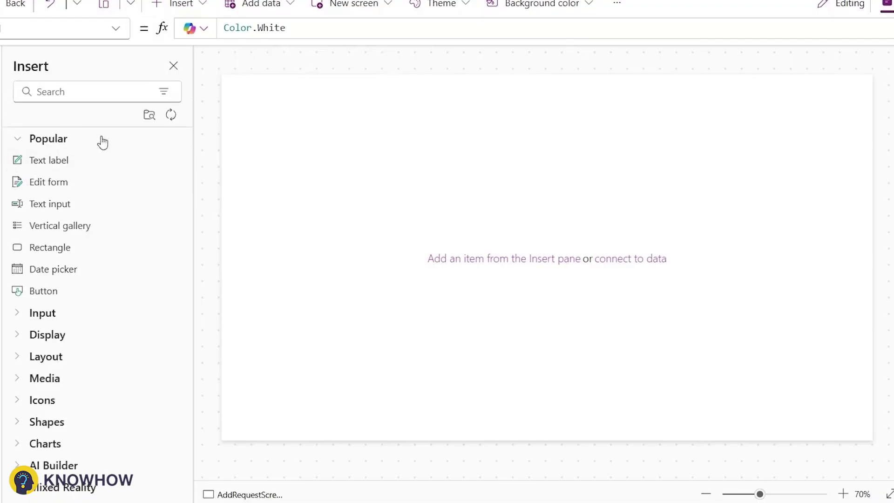
Add a blue header rectangle with a label reading 'Add Support Request'.
click(84, 92)
text(Rec)
click(50, 203)
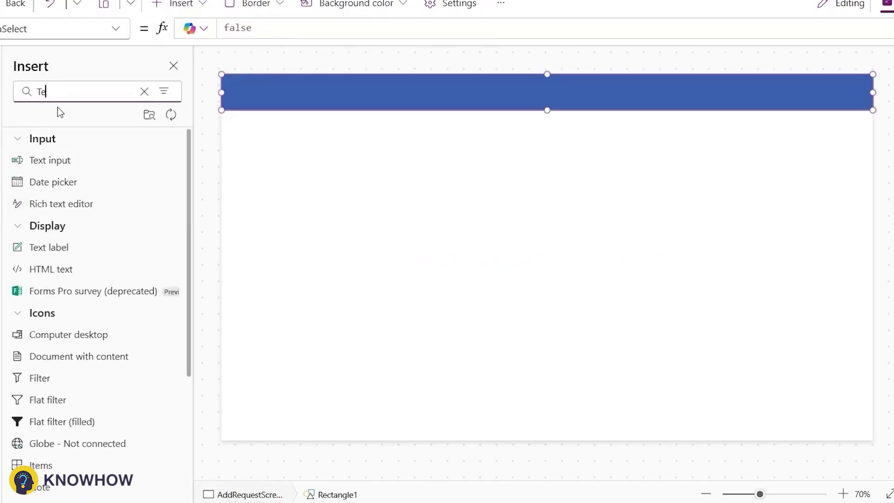
text(x)
drag(55, 225, 628, 100)
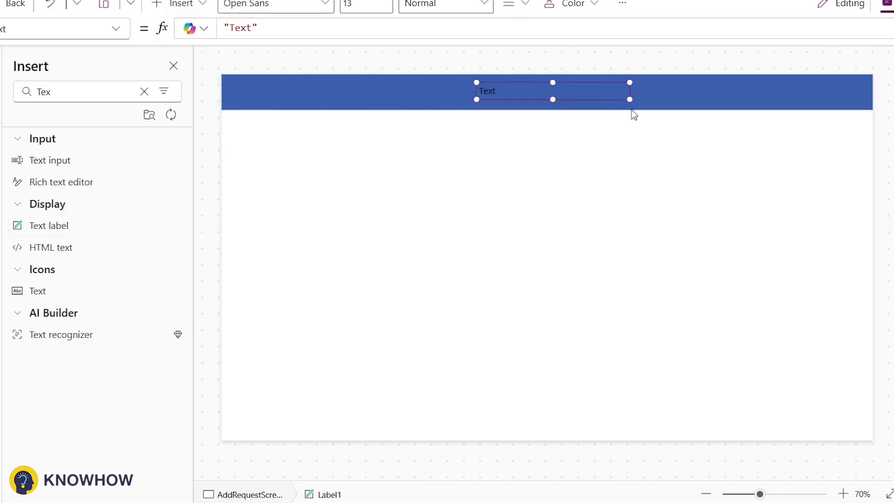
text(Add )
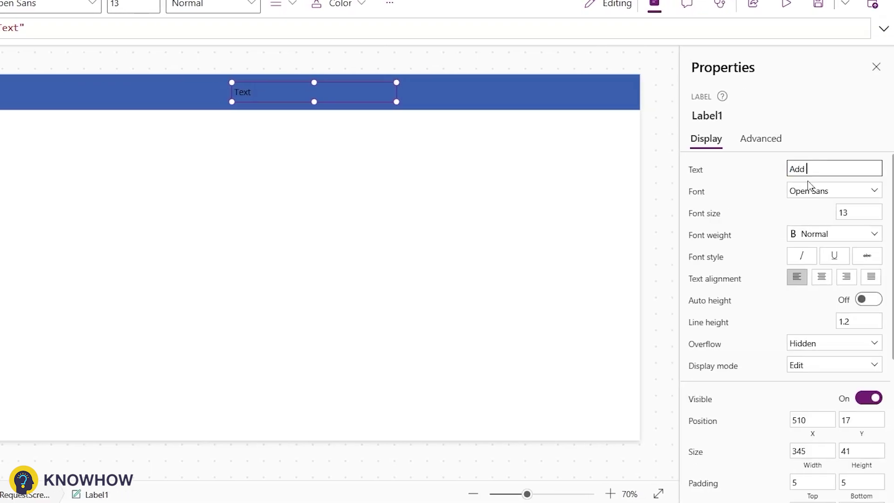
text(Support Request)
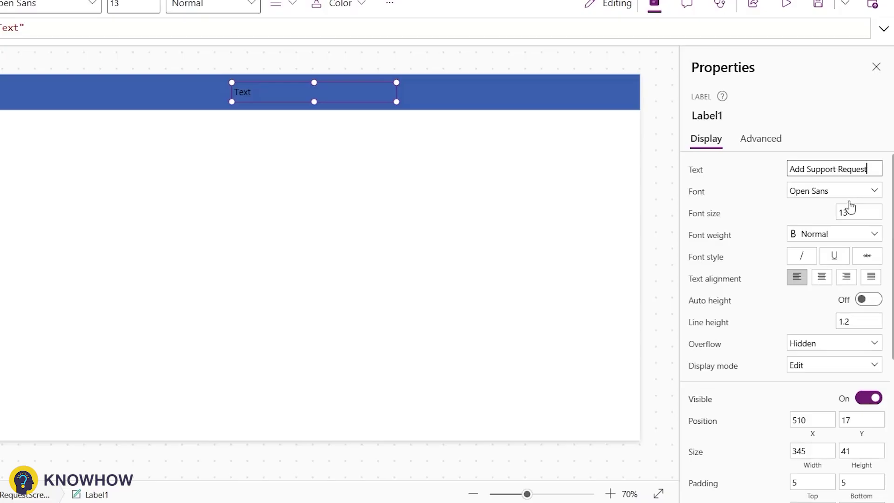
Format the header title at font size 22, bold, in white.
click(850, 210)
text(22)
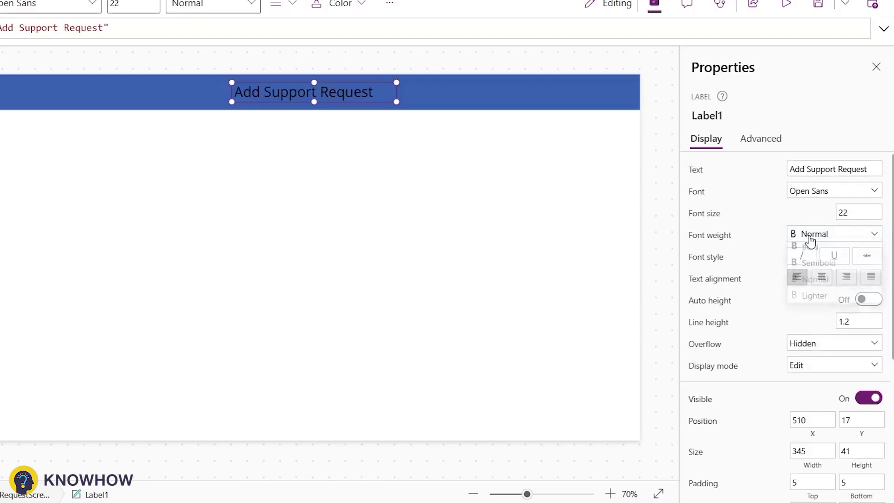
click(810, 235)
click(814, 253)
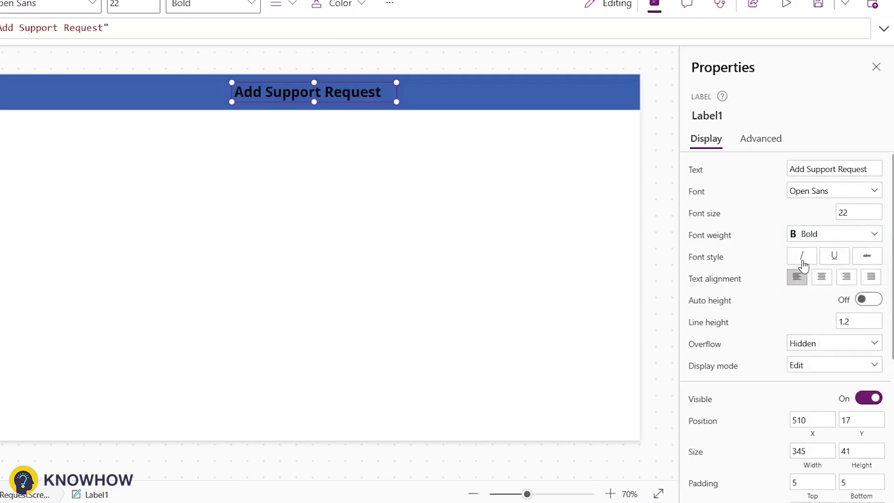
scroll(799, 302, down, 5)
click(841, 331)
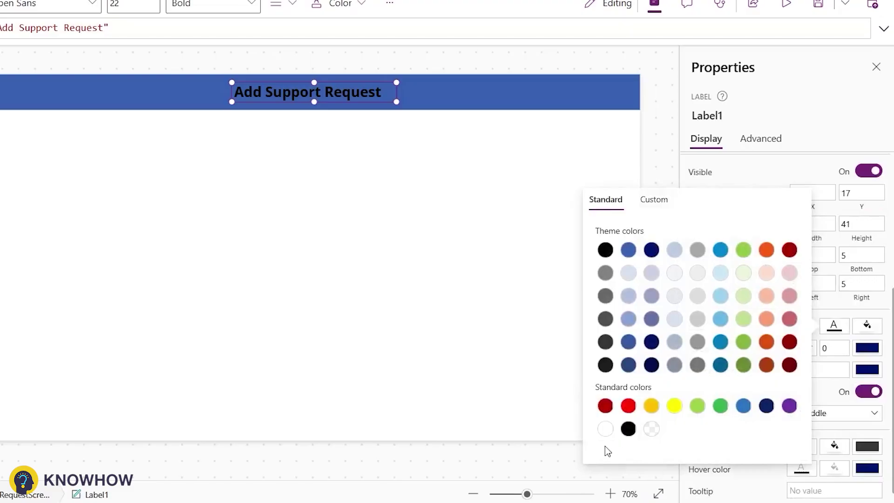
click(605, 428)
click(331, 144)
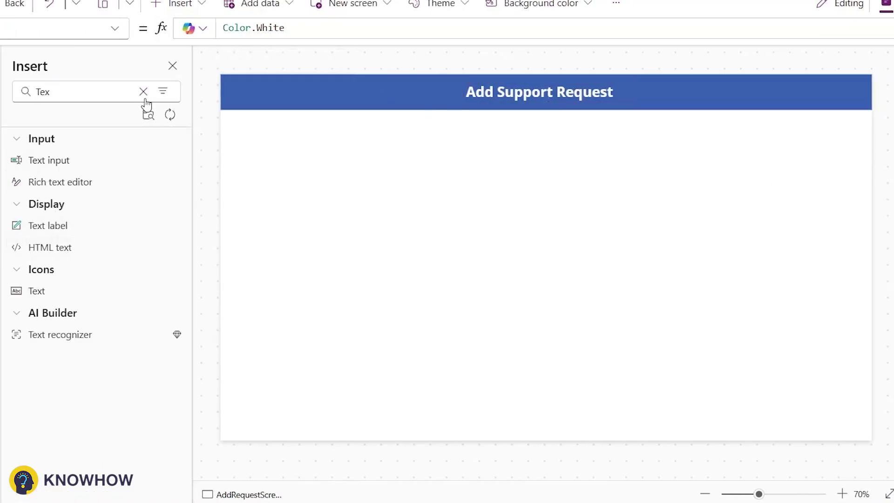
click(144, 93)
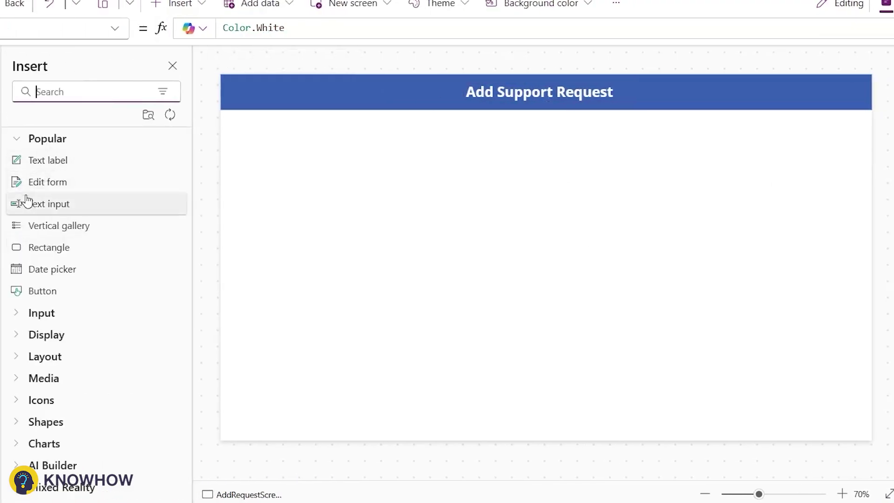
Insert an edit form and search its data sources for SharePoint.
click(41, 182)
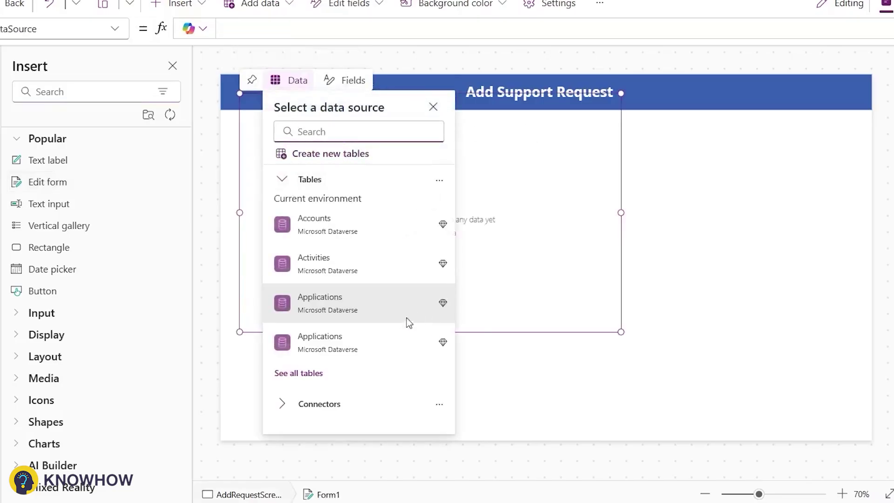
click(407, 319)
click(343, 144)
text(share)
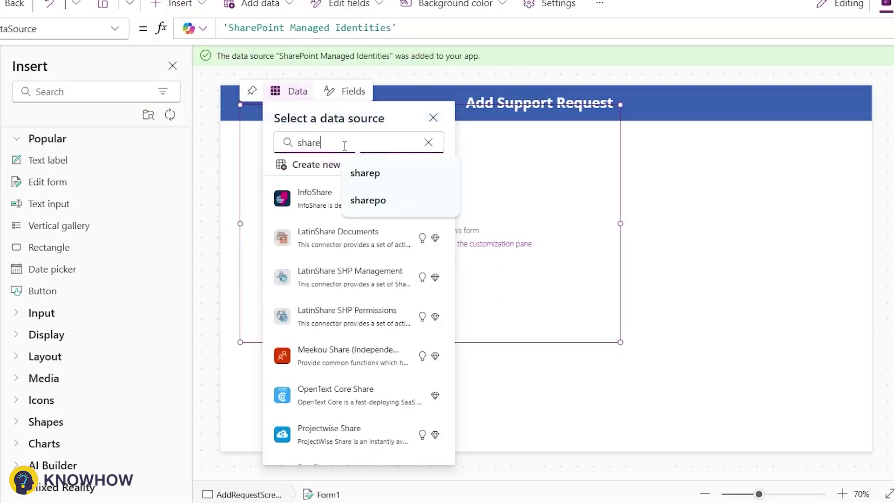
text(po)
key(BackSpace)
key(BackSpace)
key(Escape)
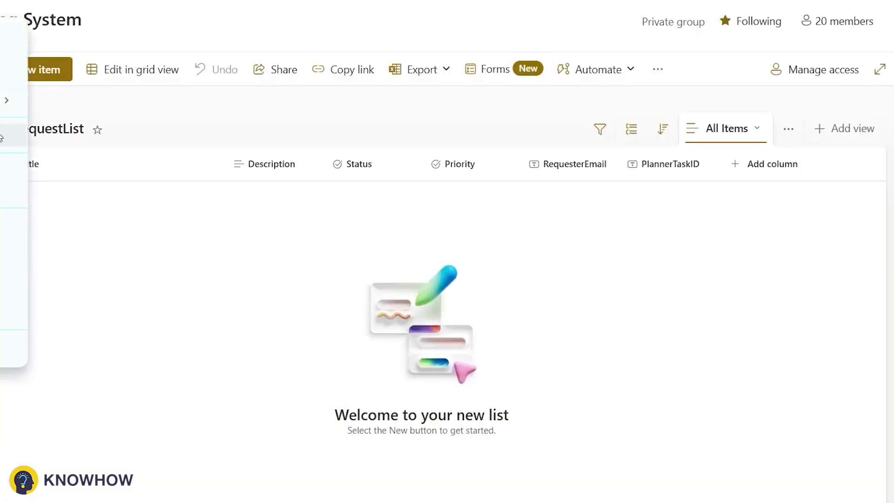
Connect the form to the SupportRequestList list on the SharePoint site.
right_click(28, 16)
click(100, 192)
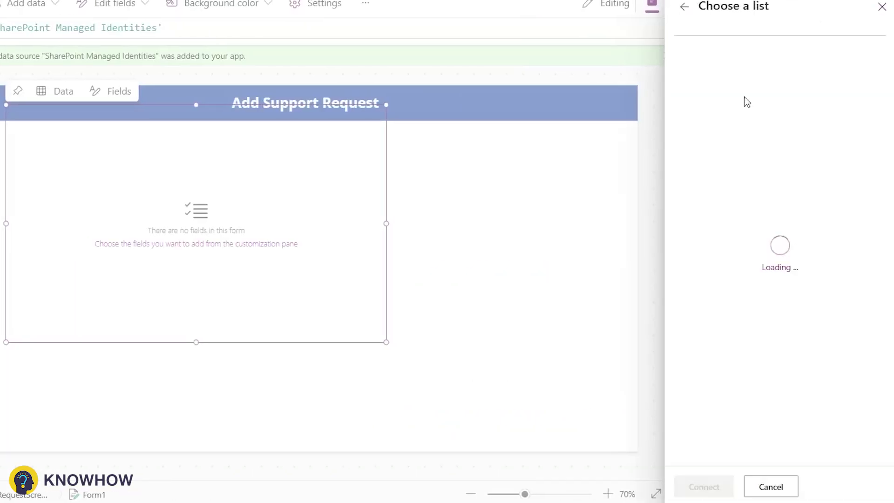
text(Supp)
click(744, 79)
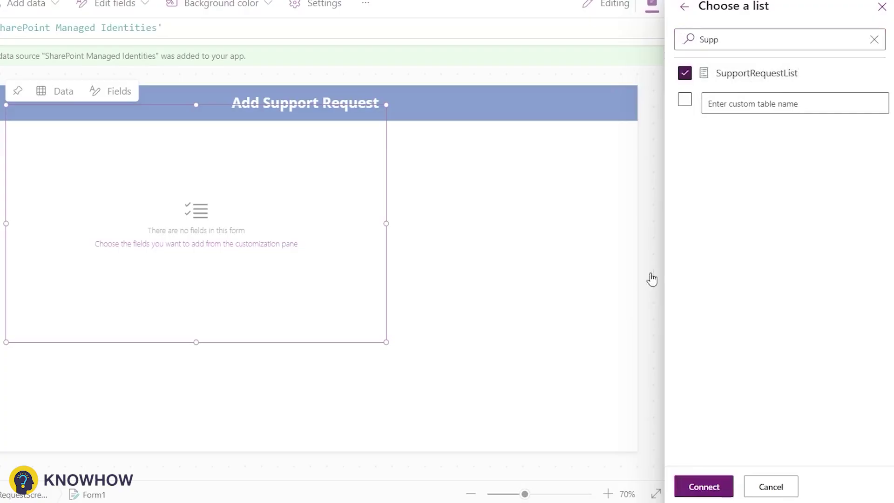
click(689, 483)
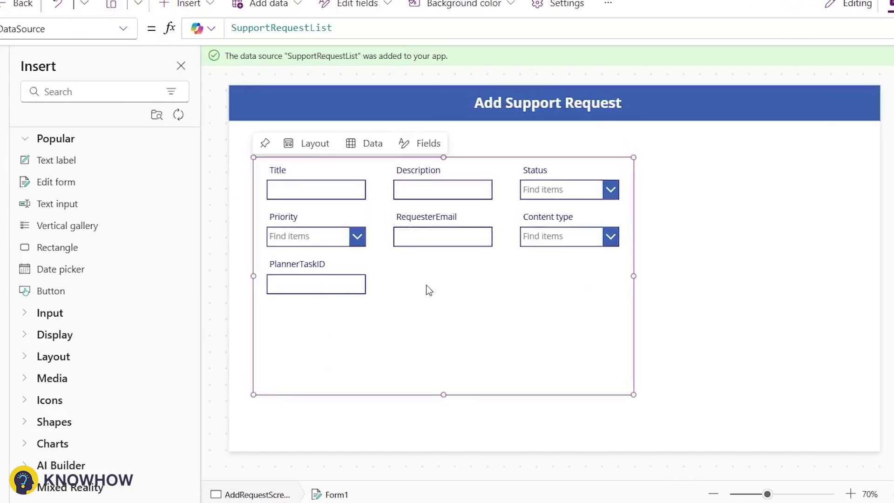
click(322, 269)
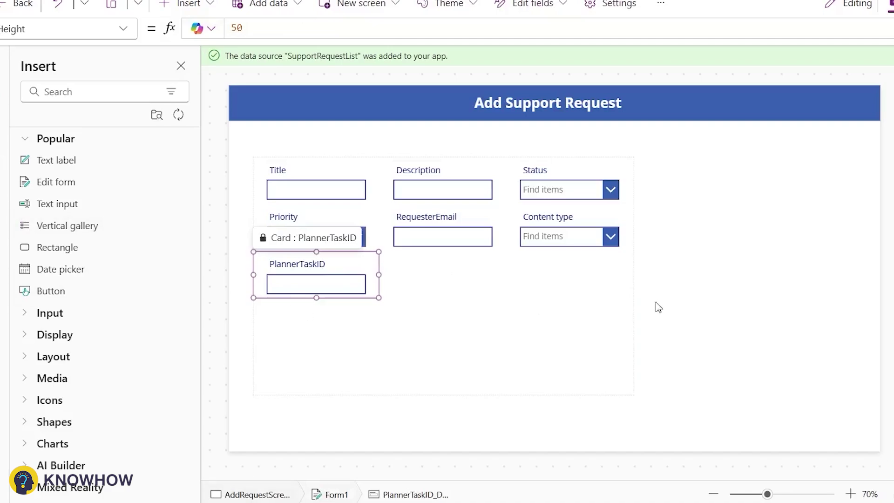
click(518, 373)
Remove PlannerTaskID, Content type and Status from the form and move Description below Priority.
click(870, 193)
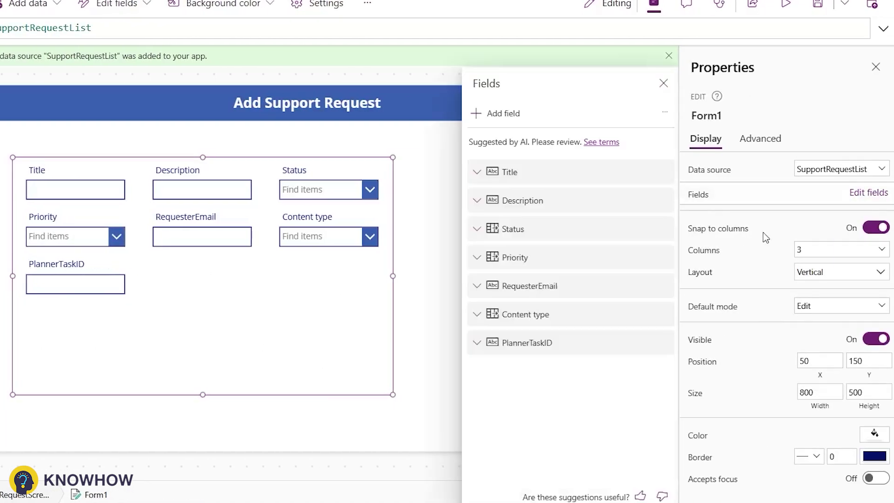
click(663, 344)
click(637, 413)
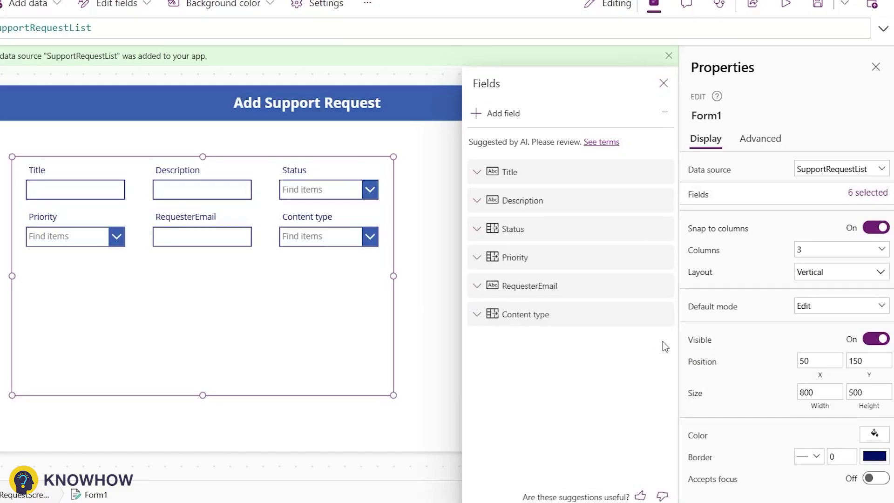
click(665, 314)
click(680, 386)
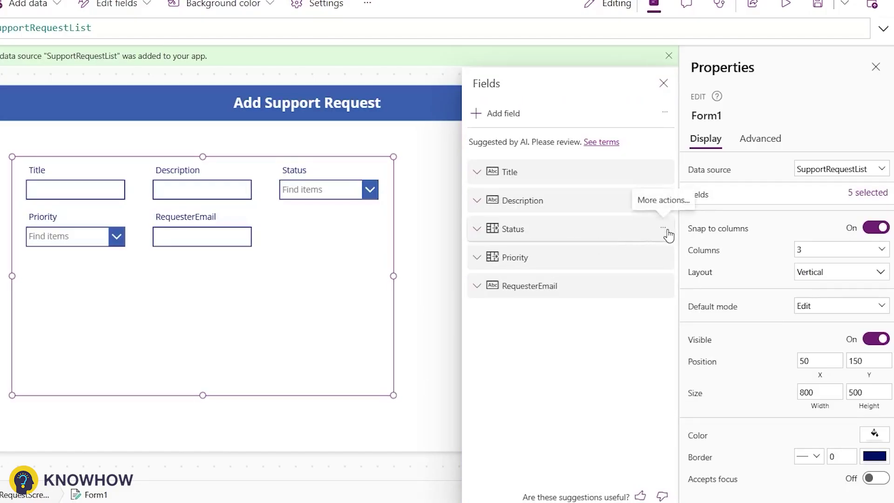
click(662, 230)
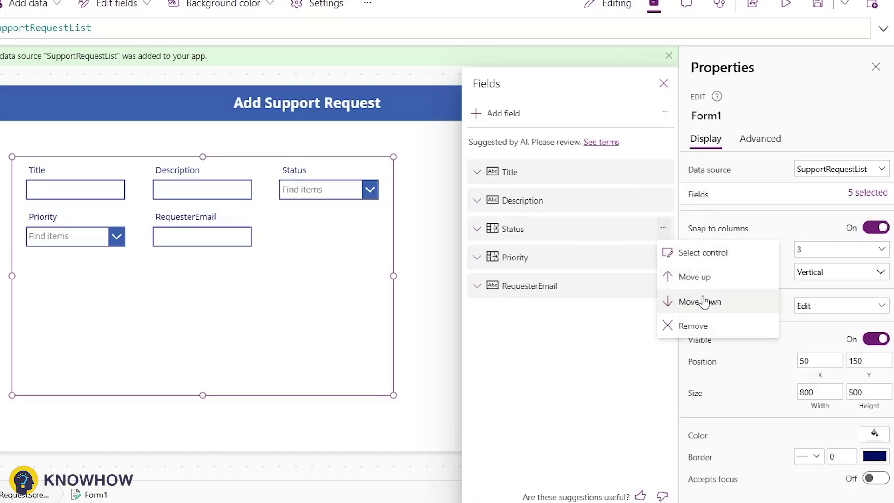
click(666, 325)
drag(558, 208, 596, 209)
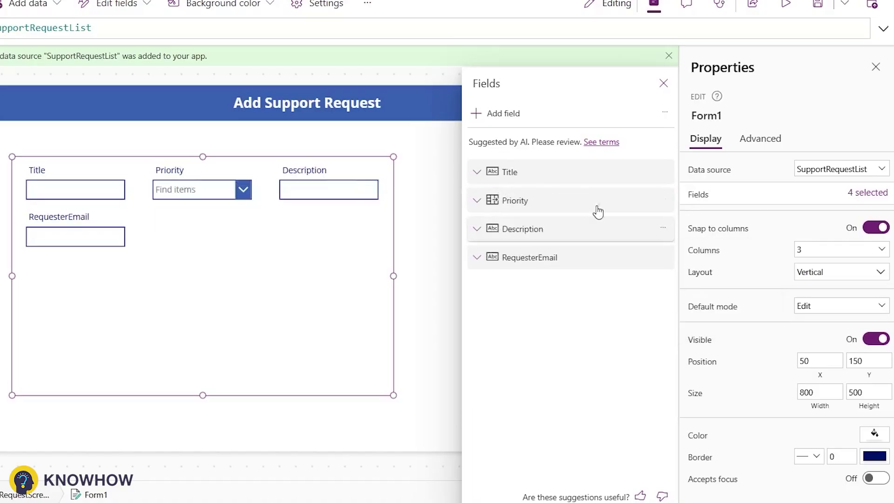
click(129, 241)
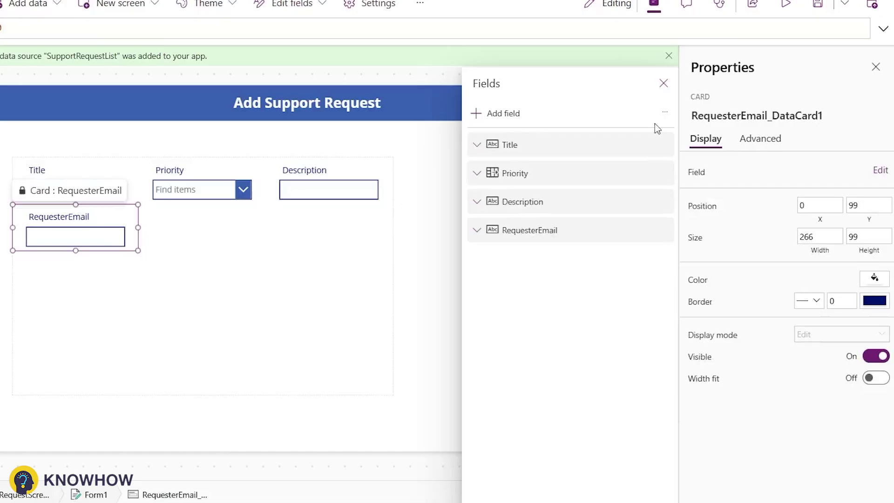
Unlock the RequesterEmail card and set its input's Default to User().Email.
click(760, 139)
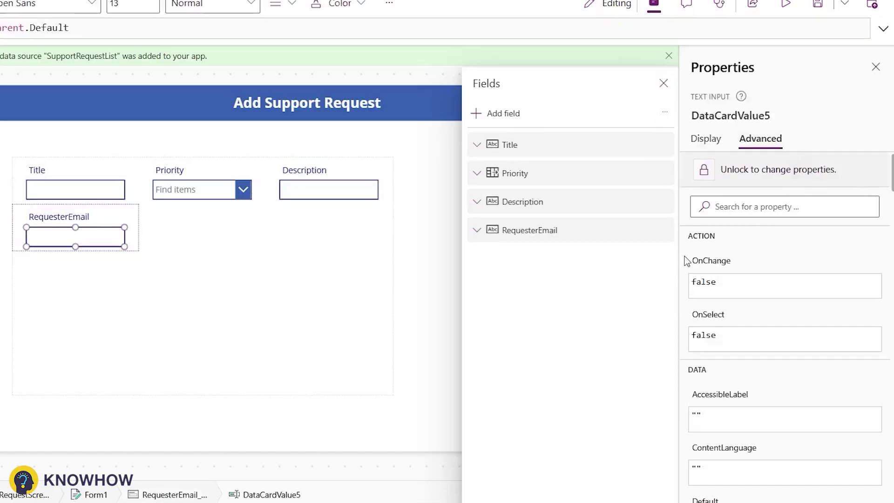
click(715, 169)
click(663, 83)
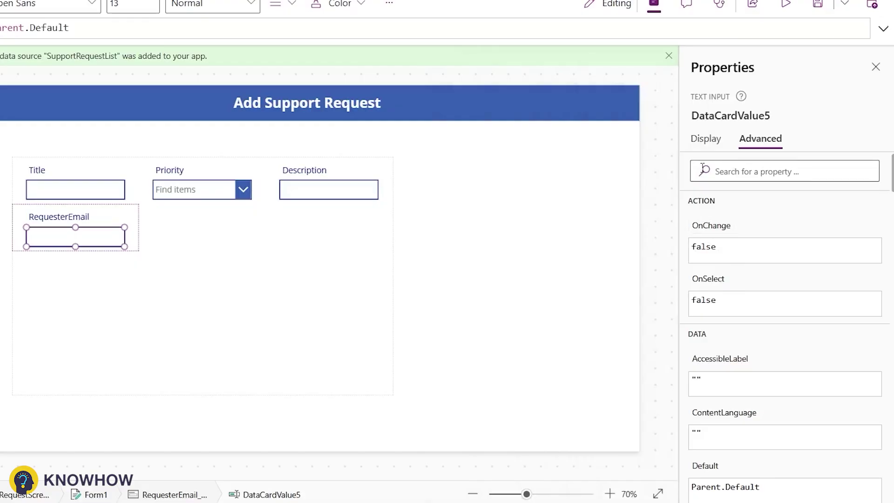
click(706, 142)
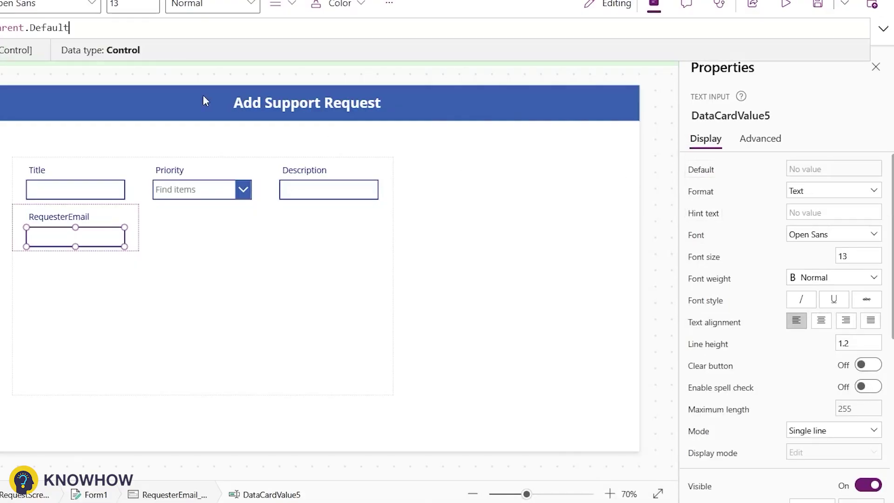
click(152, 28)
key(ctrl+a)
text(User().Email)
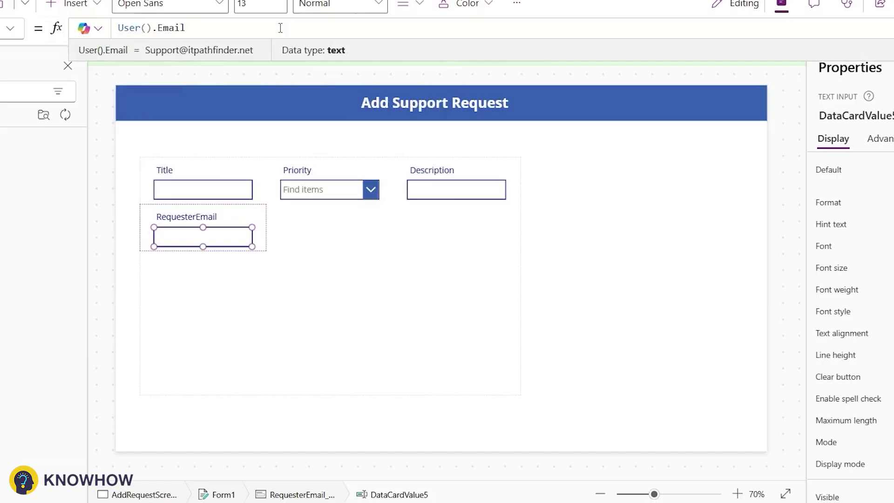
Set the RequesterEmail card's Visible property to false.
click(219, 224)
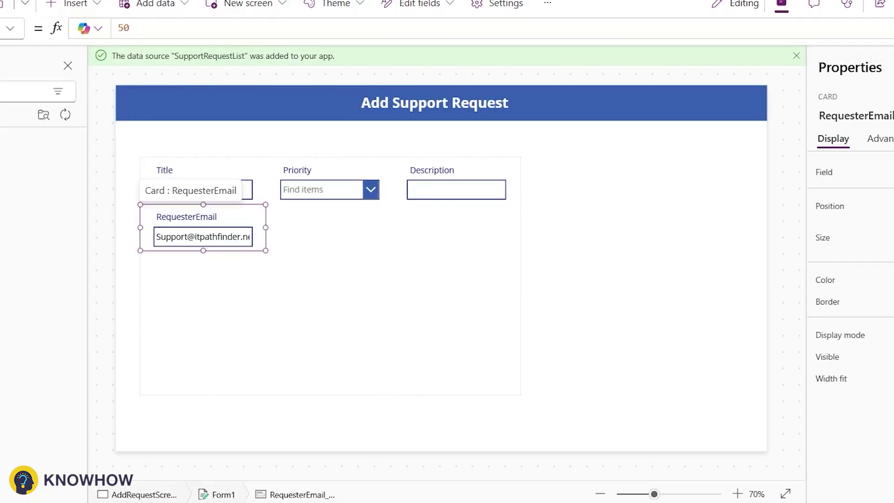
click(879, 138)
click(791, 171)
click(804, 208)
click(752, 231)
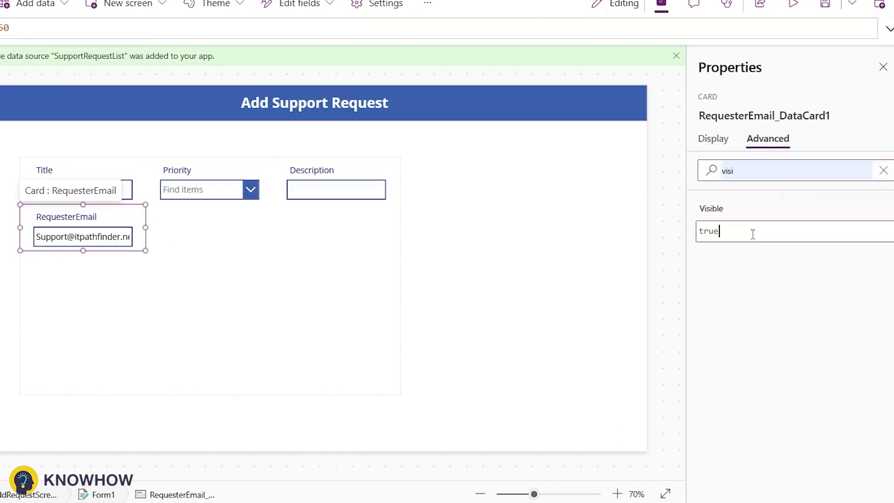
key(ctrl+a)
text(false)
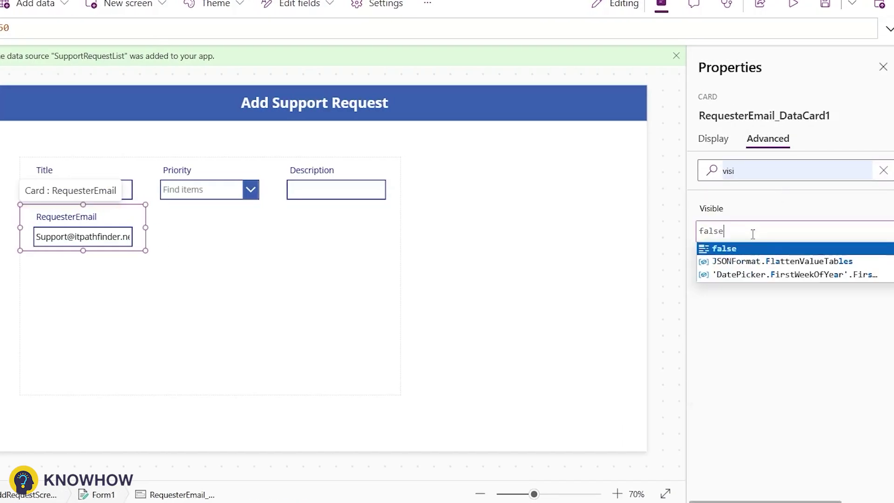
click(352, 253)
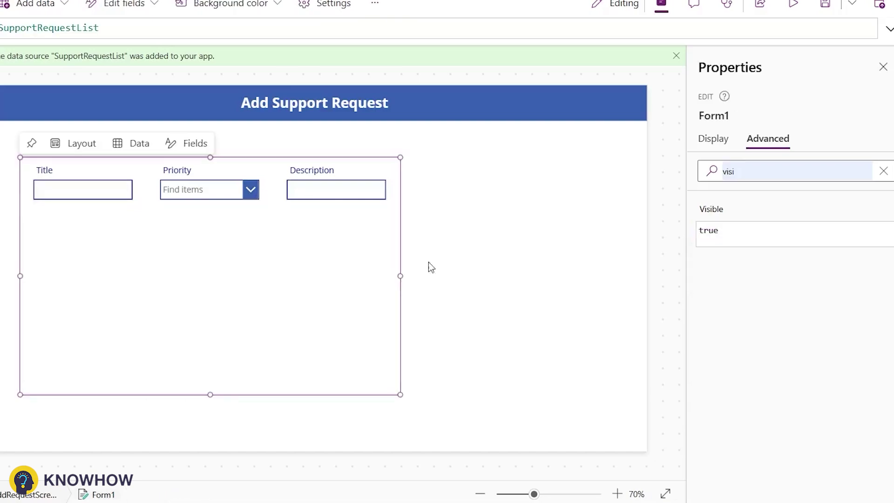
Set the request form's layout to 2 columns.
click(712, 147)
click(881, 196)
click(843, 250)
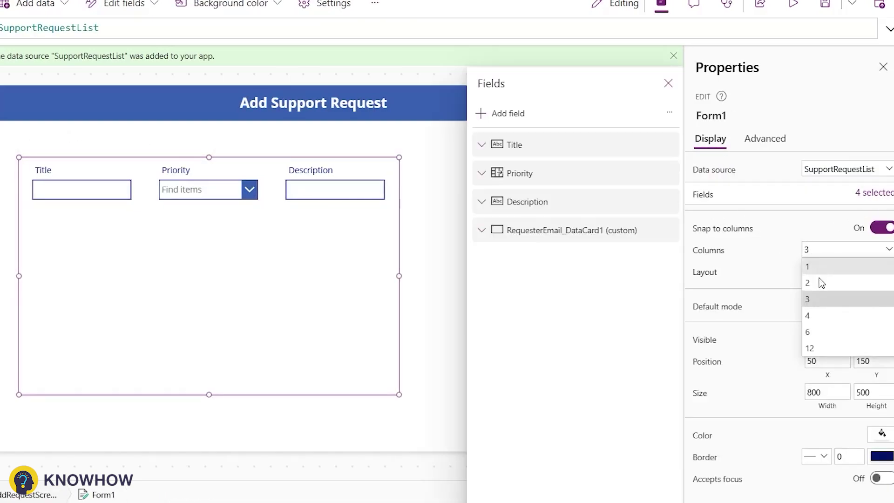
click(818, 281)
click(669, 83)
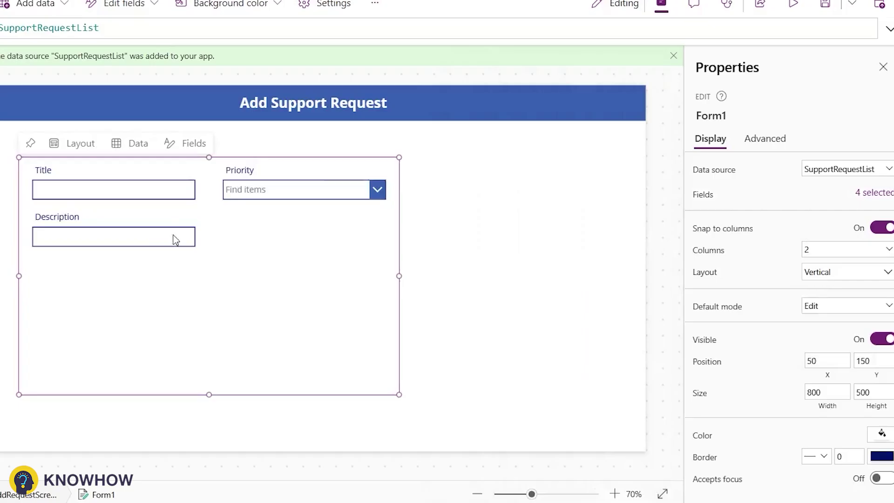
Make the Description input box taller.
click(147, 240)
click(133, 243)
drag(108, 308, 121, 409)
click(235, 266)
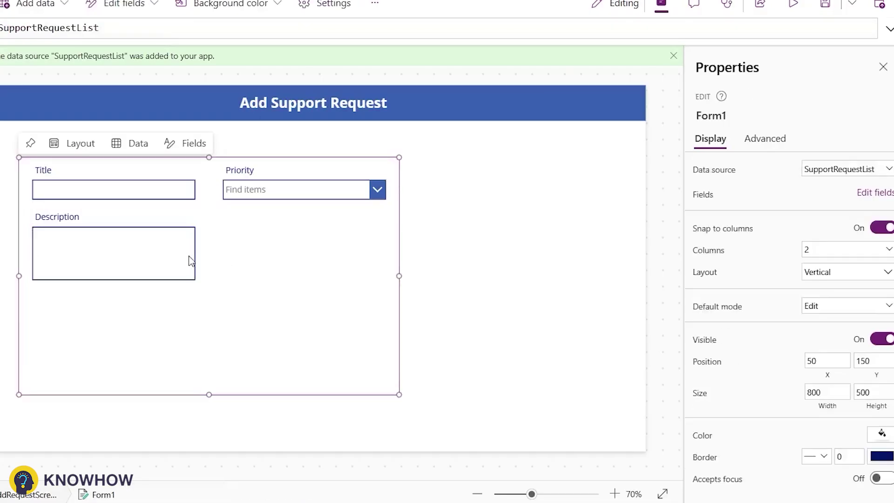
click(190, 257)
Set the Description card's Required property to true.
click(765, 139)
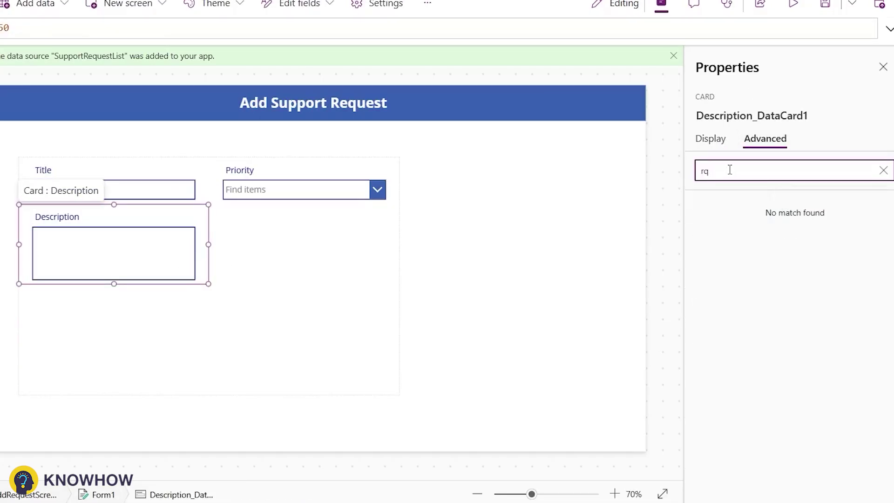
key(BackSpace)
text(eq)
click(709, 230)
double_click(709, 231)
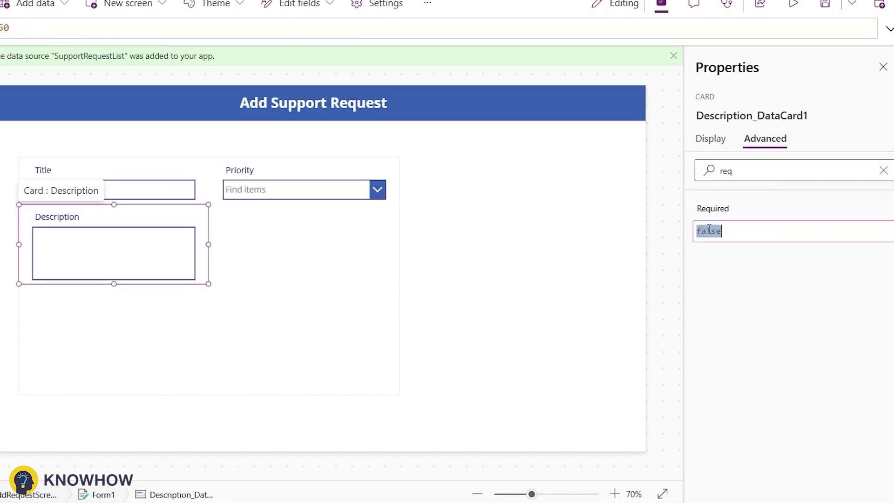
text(true)
click(701, 251)
Unlock the Title and Priority cards so they are also required.
click(110, 178)
click(749, 273)
click(261, 172)
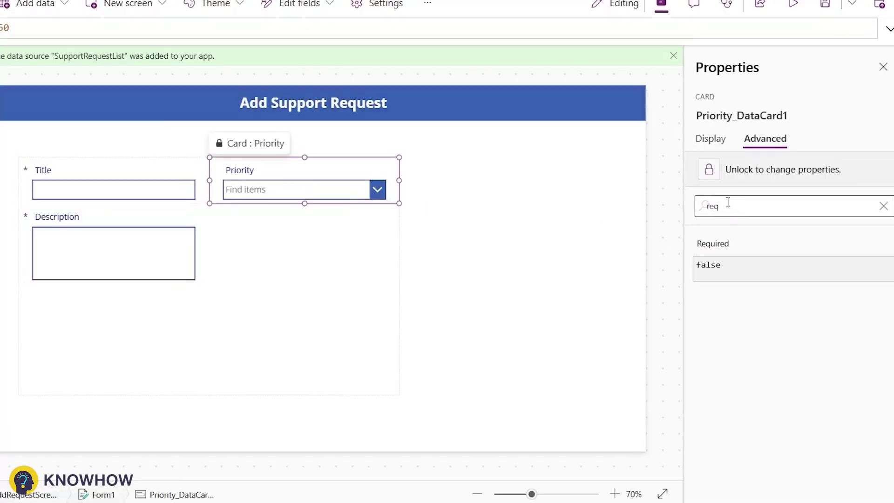
click(736, 272)
click(166, 206)
click(883, 170)
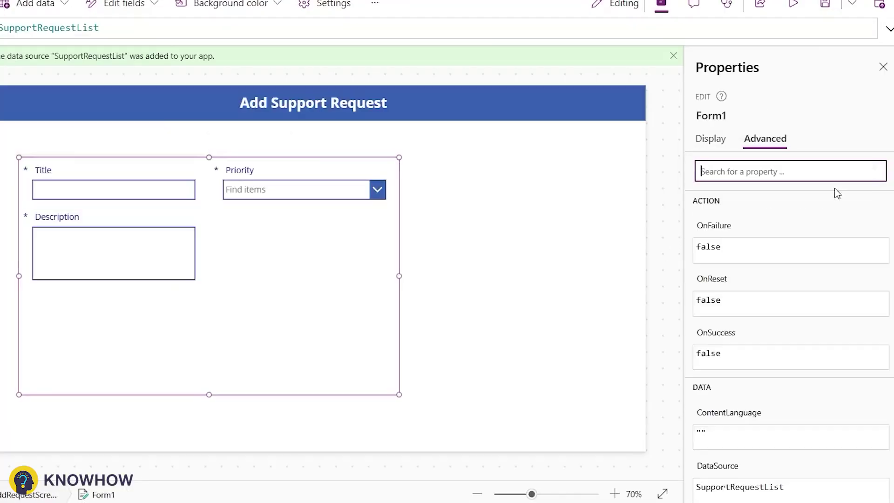
Set Form1's OnSuccess to Notify("Request Added Successfully",NotificationType.Success,2000);ResetForm(Form1);.
click(209, 26)
key(ctrl+a)
text(Notify("Rew)
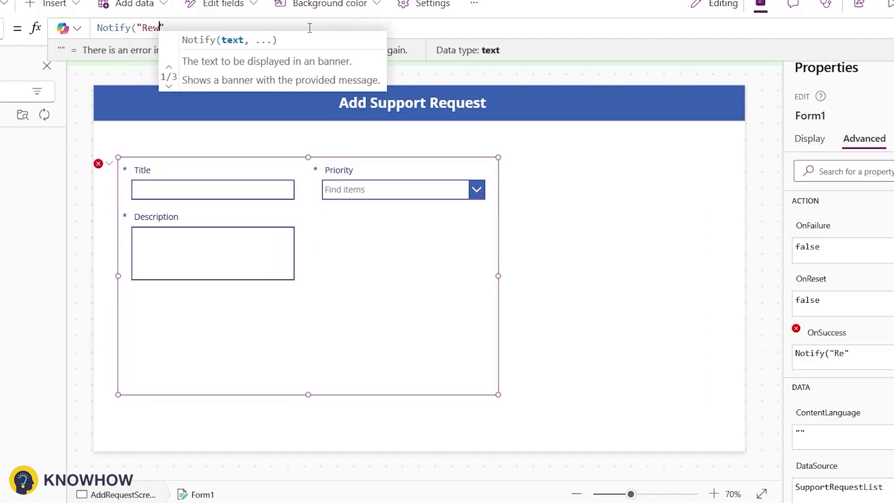
key(BackSpace)
text(quest Added Success)
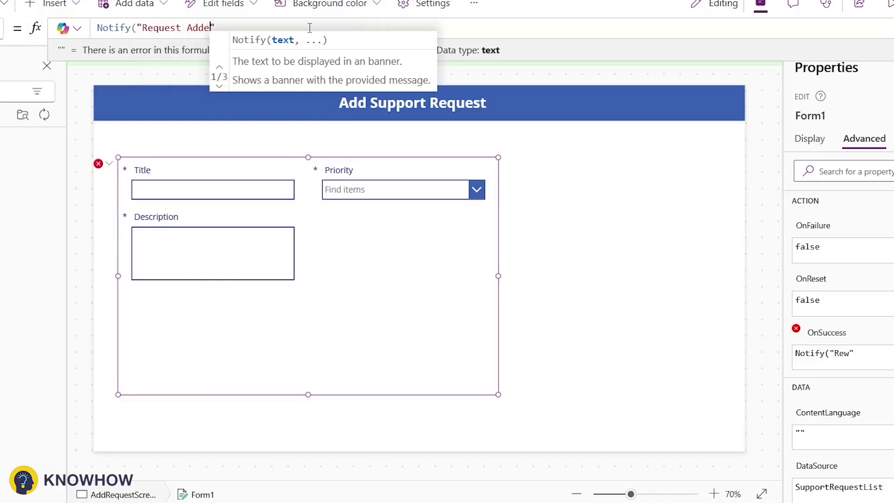
text(fully",)
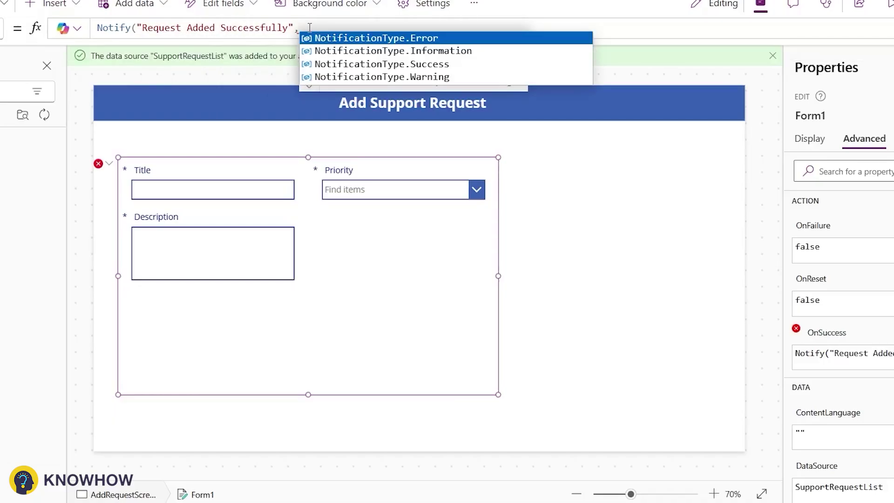
key(Down)
key(Down)
key(Tab)
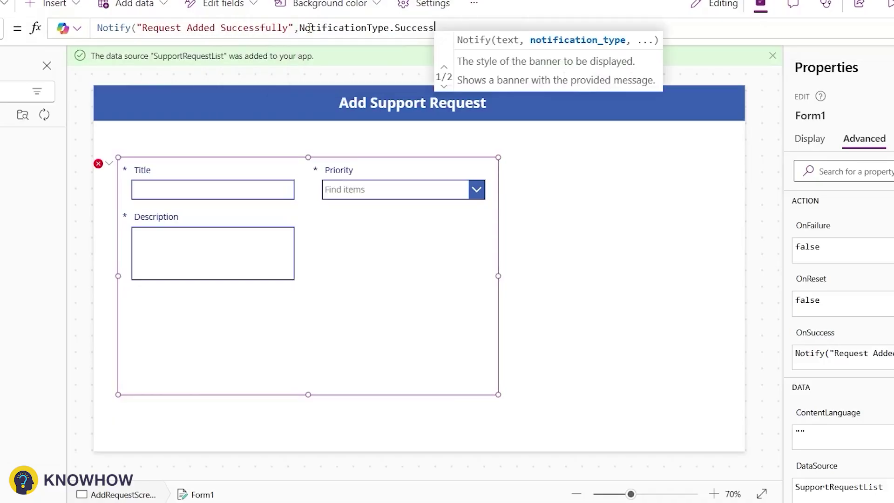
text(,2000)
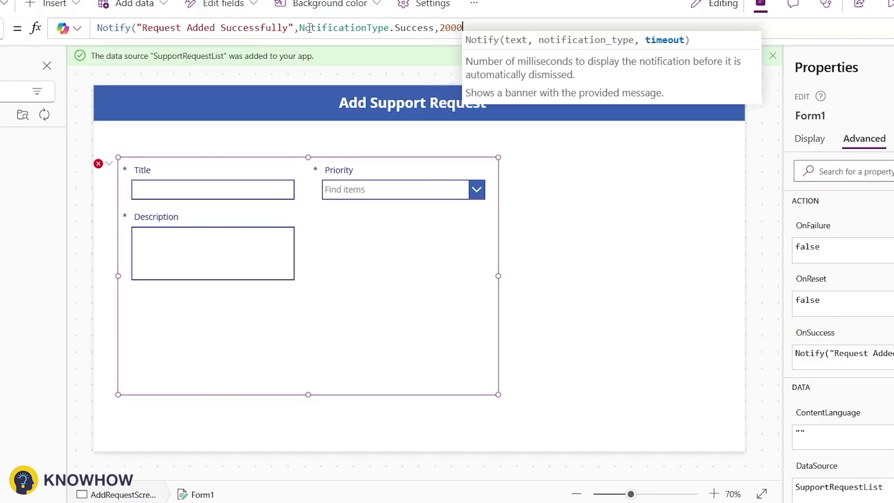
text();)
key(shift+Return)
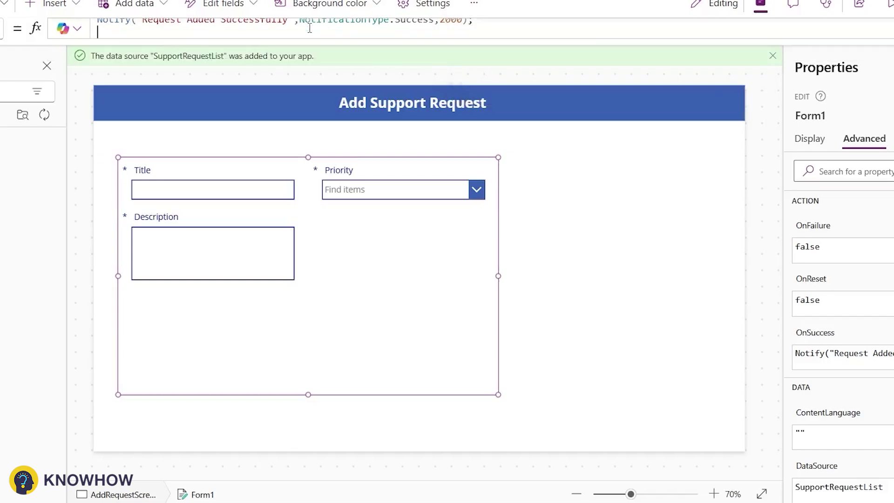
text(ResetForm()
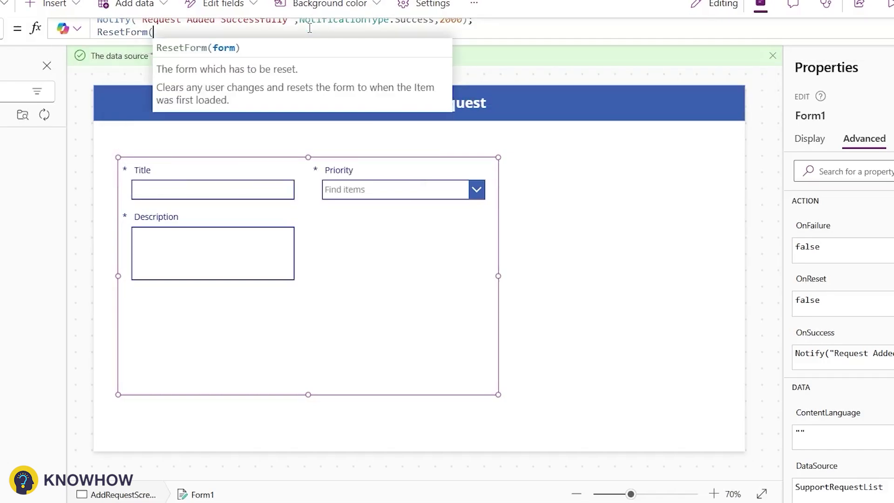
text(Form1);)
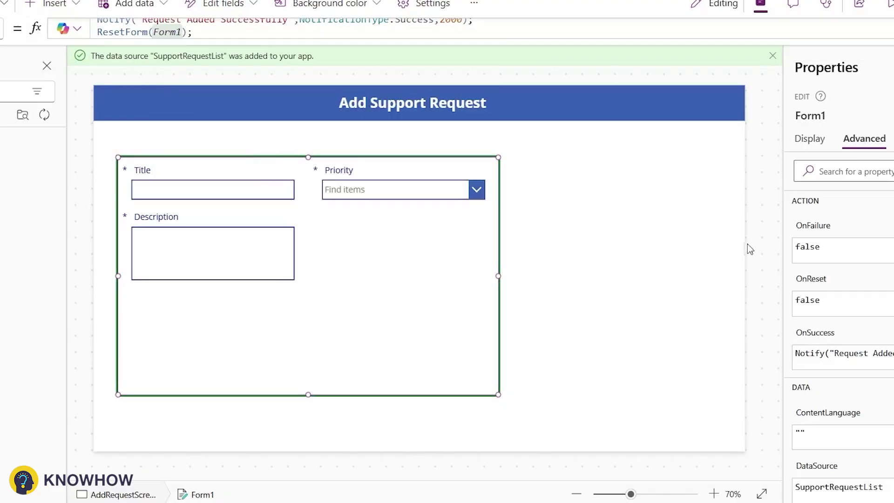
Change the form's DefaultMode from FormMode.Edit to FormMode.New.
scroll(814, 292, down, 3)
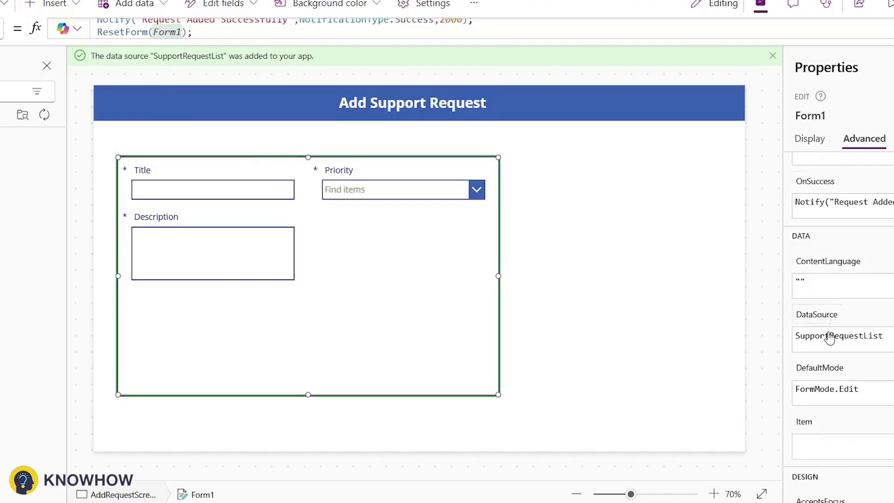
click(808, 389)
click(151, 28)
double_click(46, 25)
text(New)
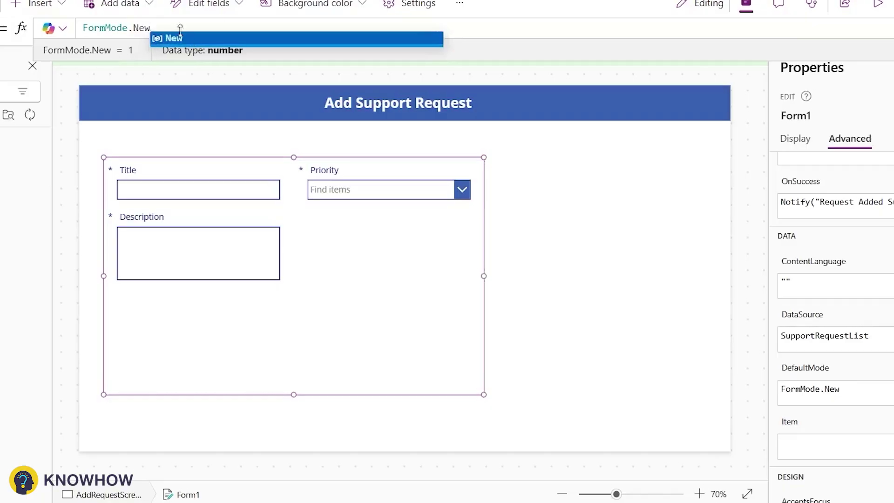
click(518, 217)
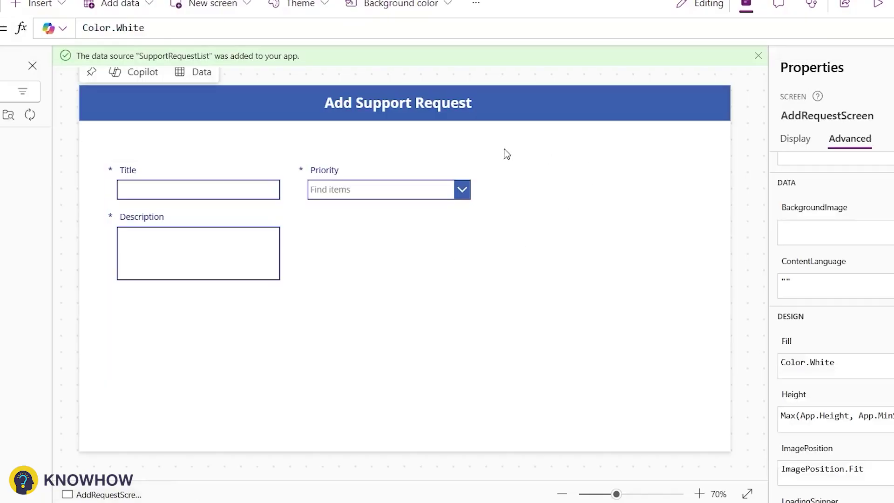
Insert a button below the form and label it 'Submit'.
click(58, 93)
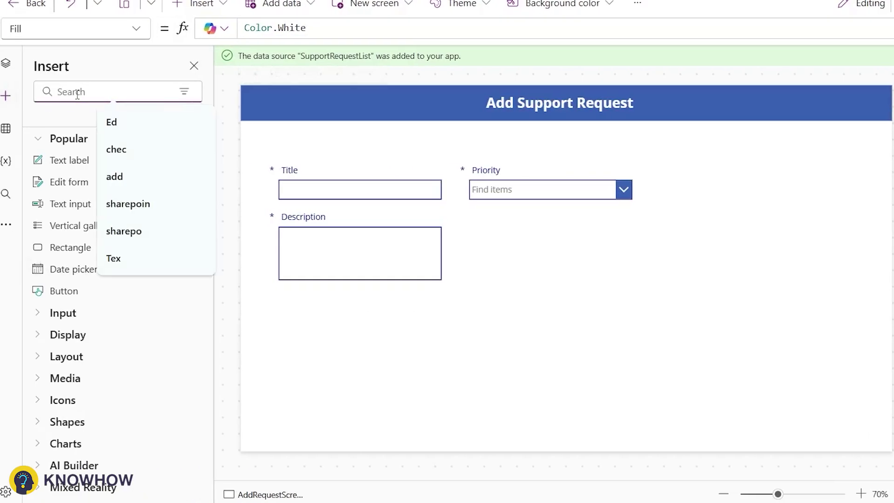
text(Button)
click(64, 160)
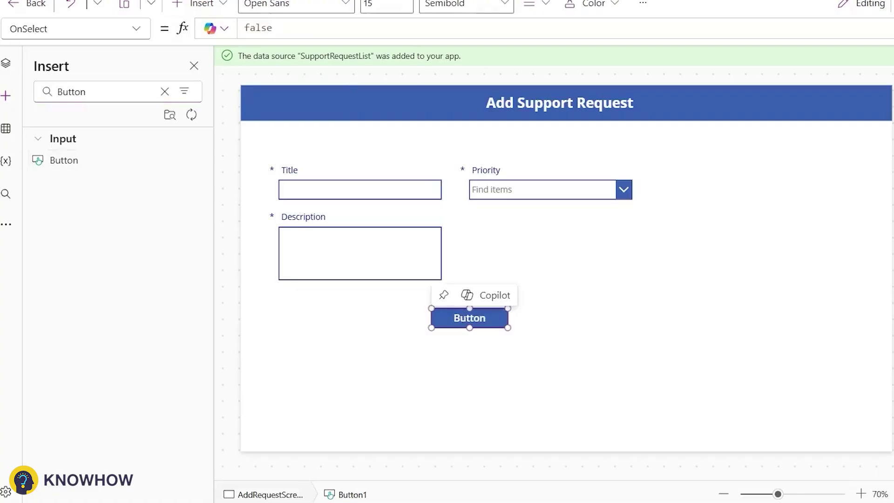
click(705, 138)
click(819, 169)
text(Submit)
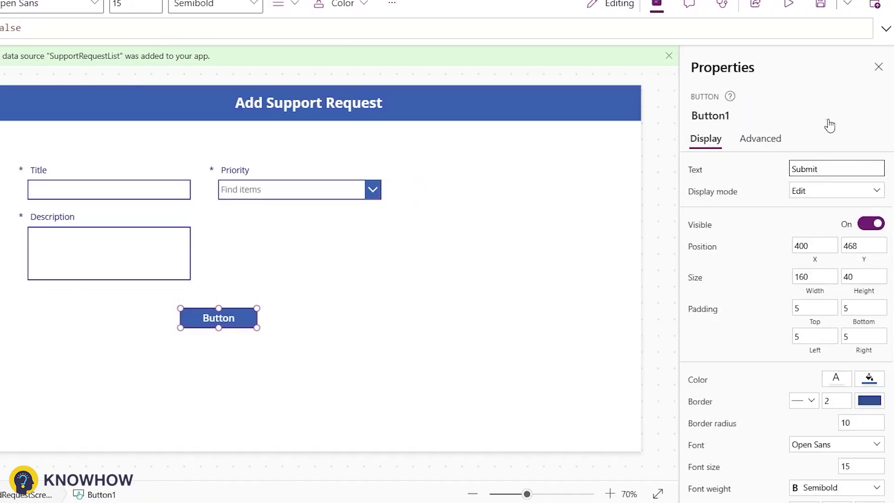
click(760, 139)
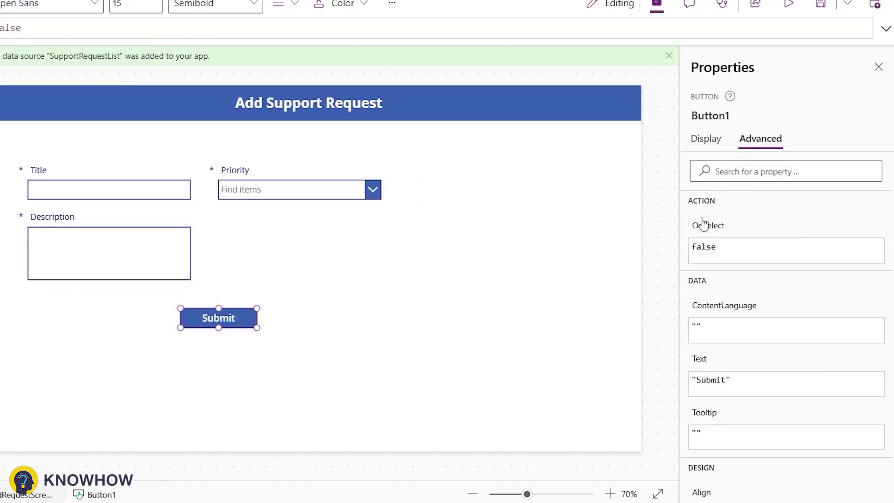
Set the button's OnSelect to SubmitForm(Form1).
click(701, 247)
text(SubmitForm(Form)
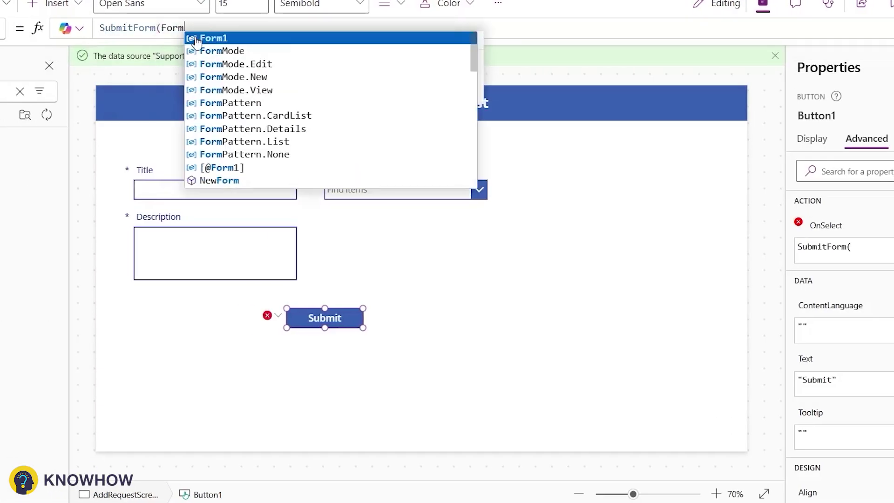
click(196, 41)
text();)
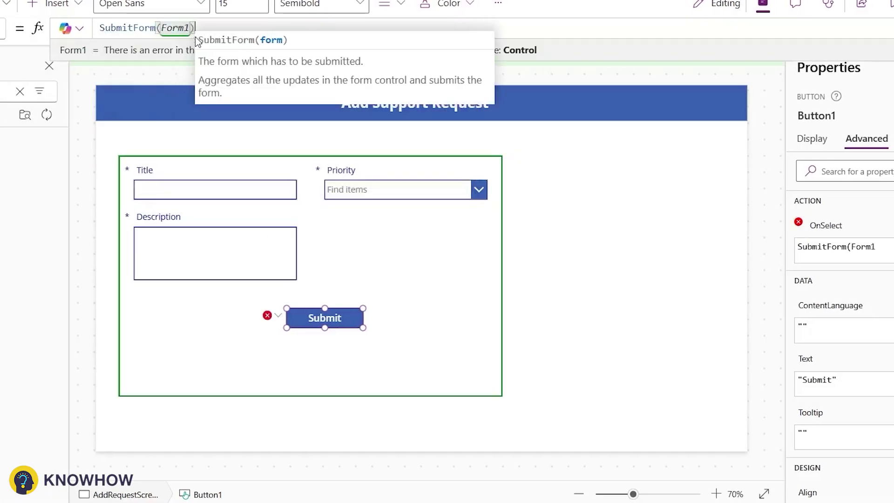
Preview the app, enter the title 'VPN Issue' and choose Low priority.
click(796, 32)
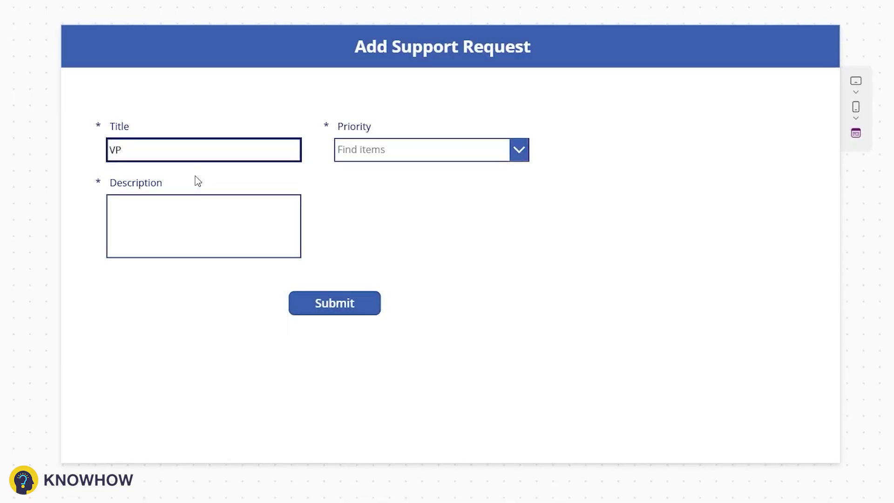
text(VPN Issue)
key(Tab)
click(354, 150)
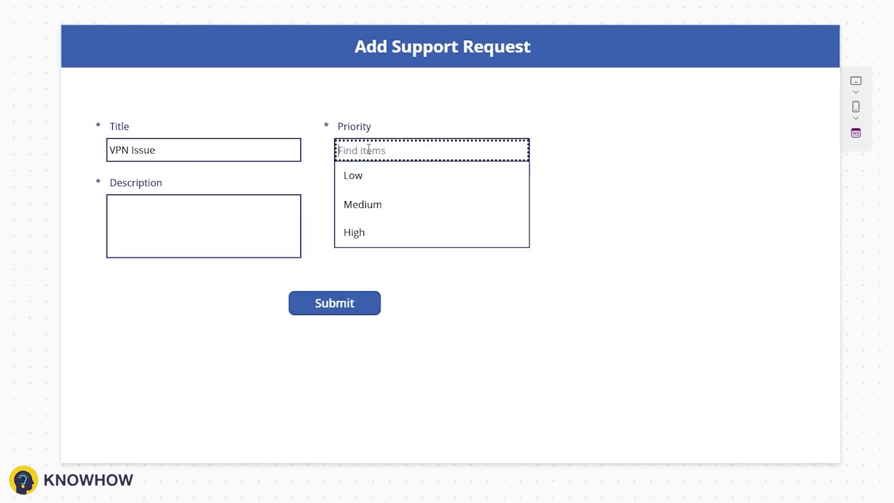
click(363, 173)
click(151, 236)
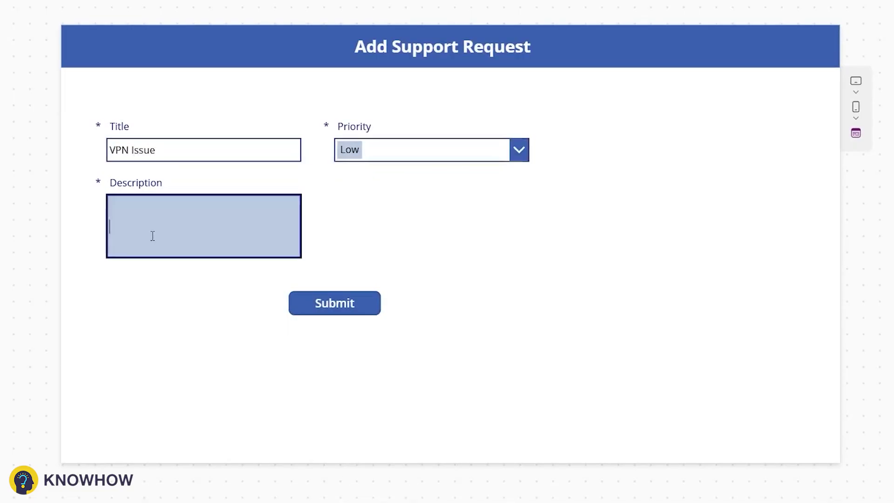
Exit preview, dismiss the tip and select the Description text box.
key(Escape)
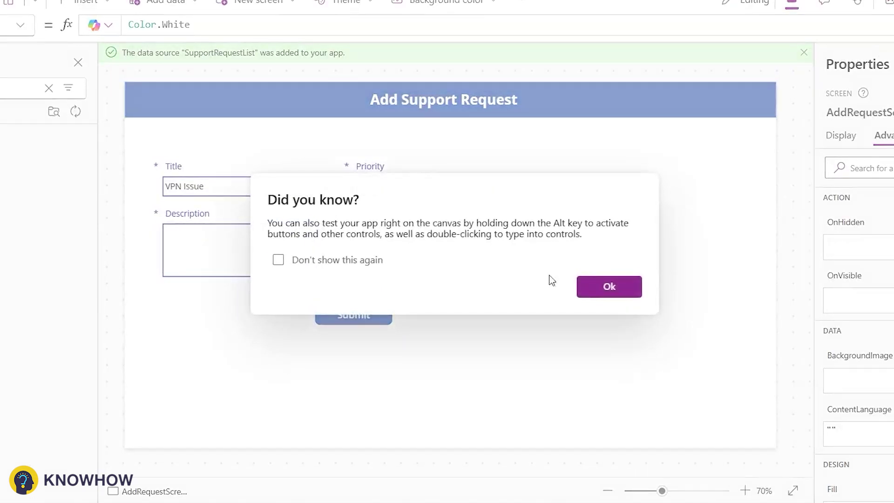
click(584, 285)
click(263, 240)
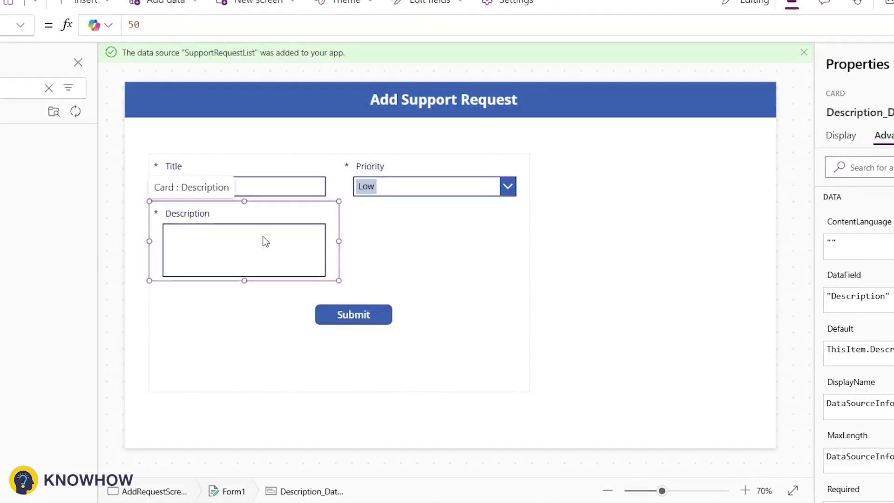
click(263, 240)
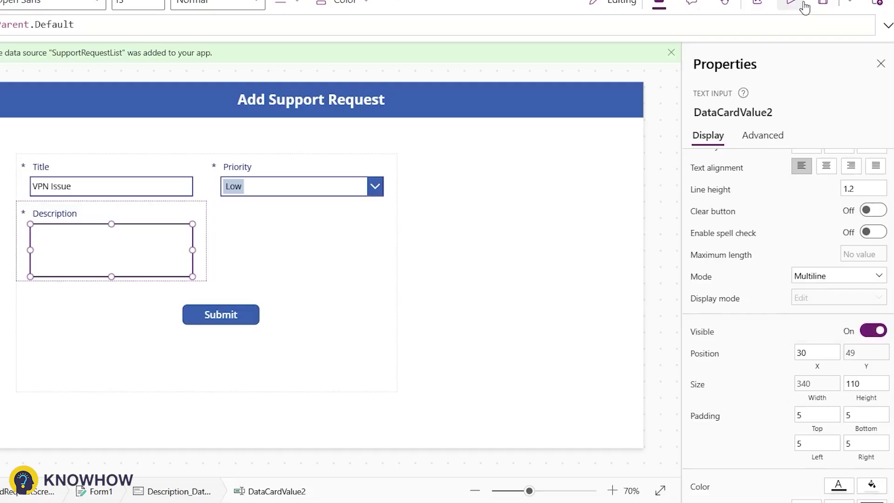
Preview again, enter the description 'VPN not working correctly' and submit the request.
click(792, 4)
click(236, 252)
text(VO)
key(BackSpace)
text(O)
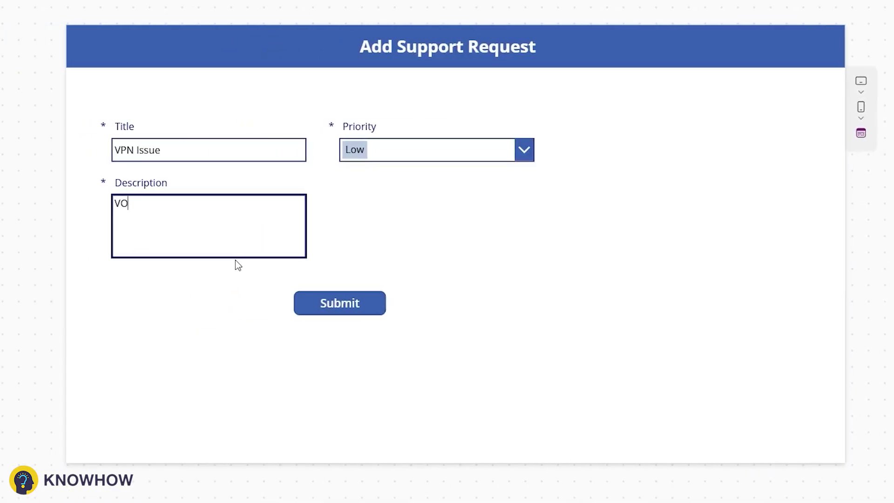
key(BackSpace)
text(PN not working )
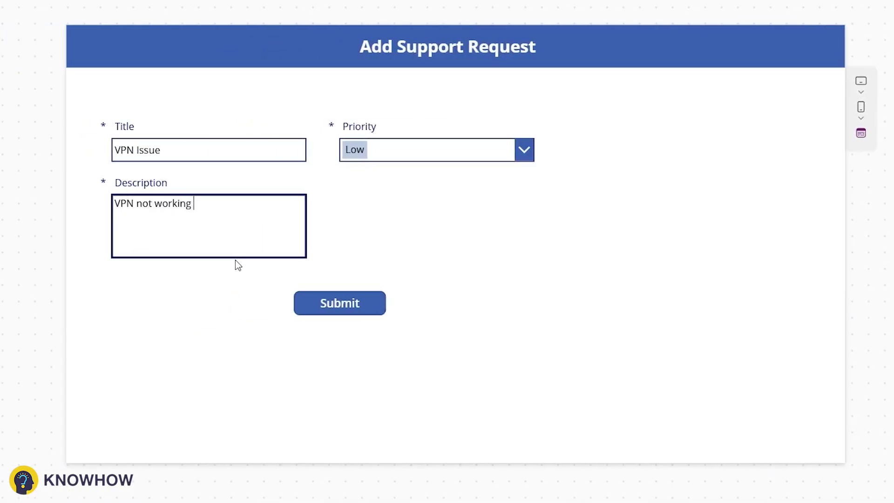
text(correctly)
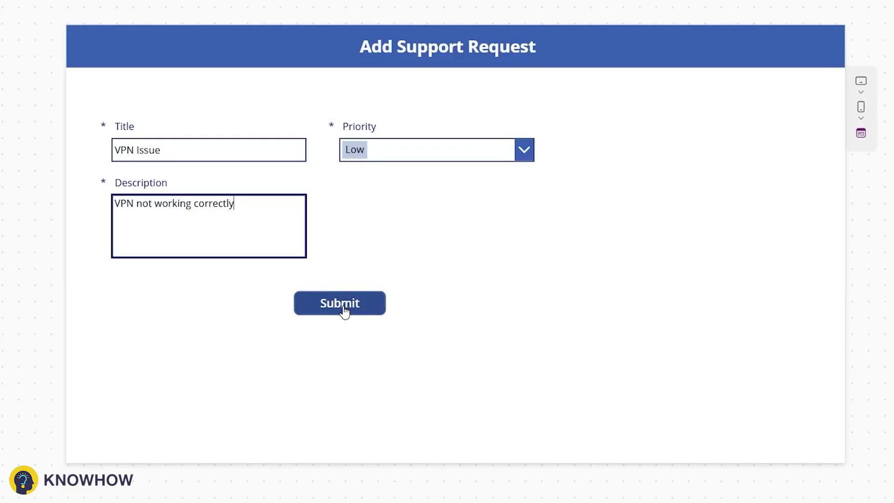
click(344, 310)
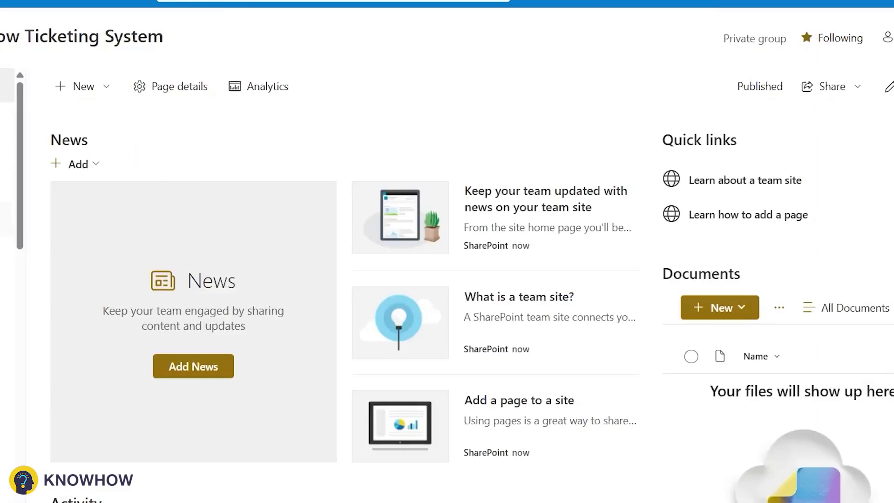
Create a new plan on the ticketing team site named SupportPlan.
click(85, 89)
click(74, 283)
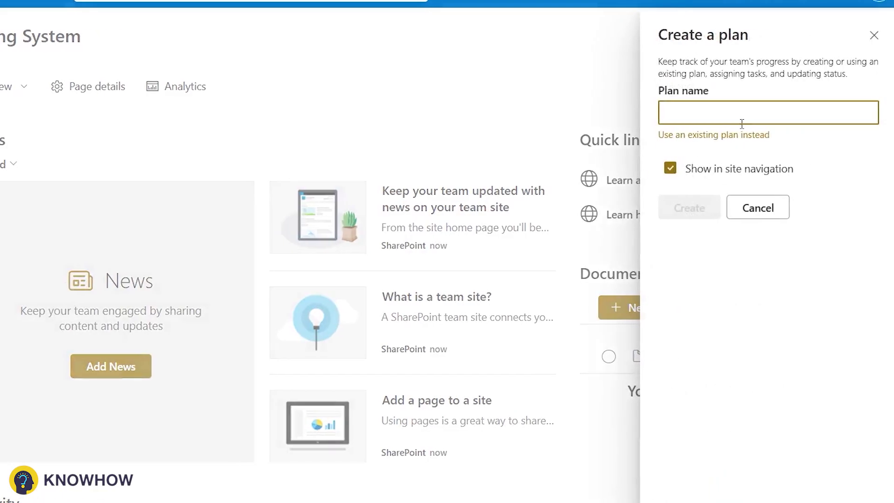
text(Sup)
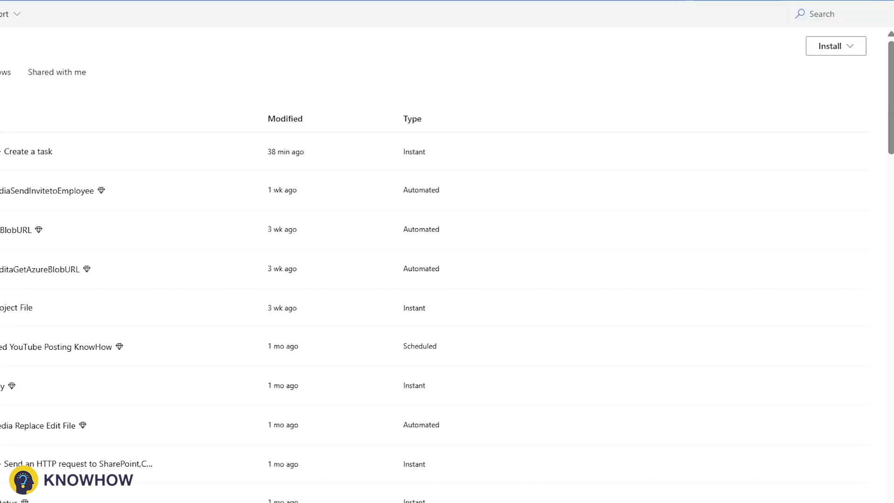
Start an automated cloud flow 'Add Task in Planner' on the SharePoint 'When an item is created' trigger.
click(60, 13)
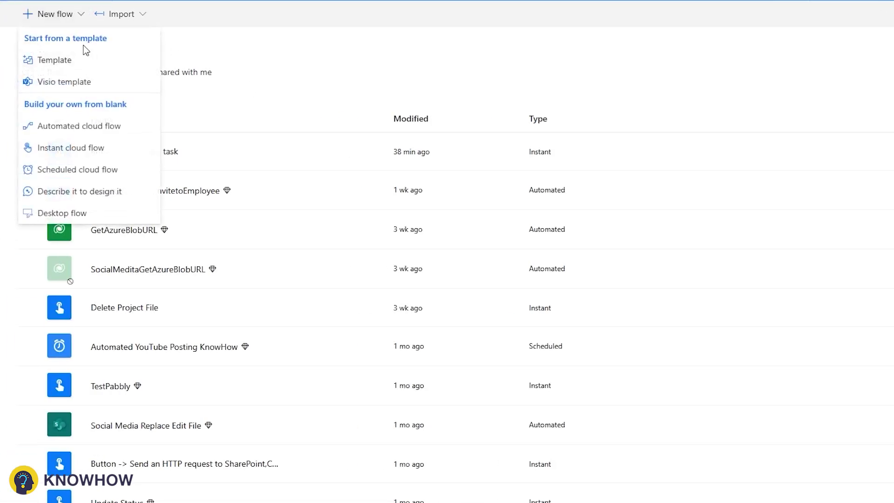
click(66, 126)
click(470, 269)
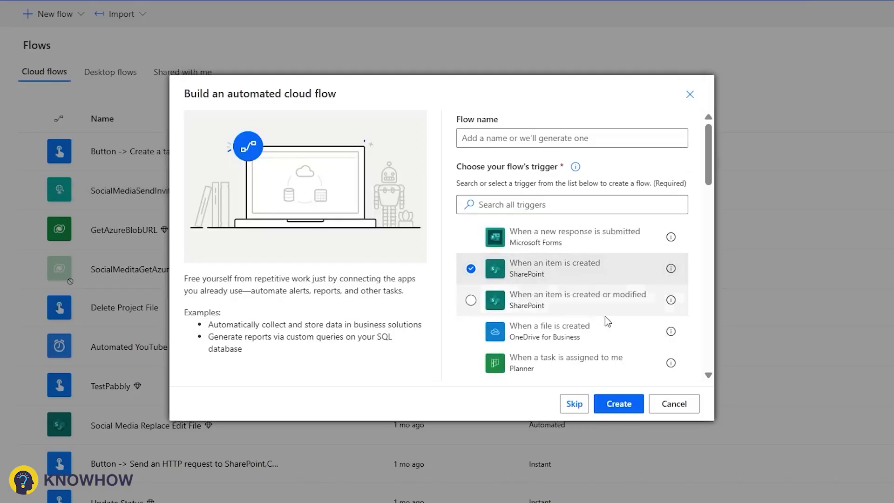
click(550, 138)
text(A)
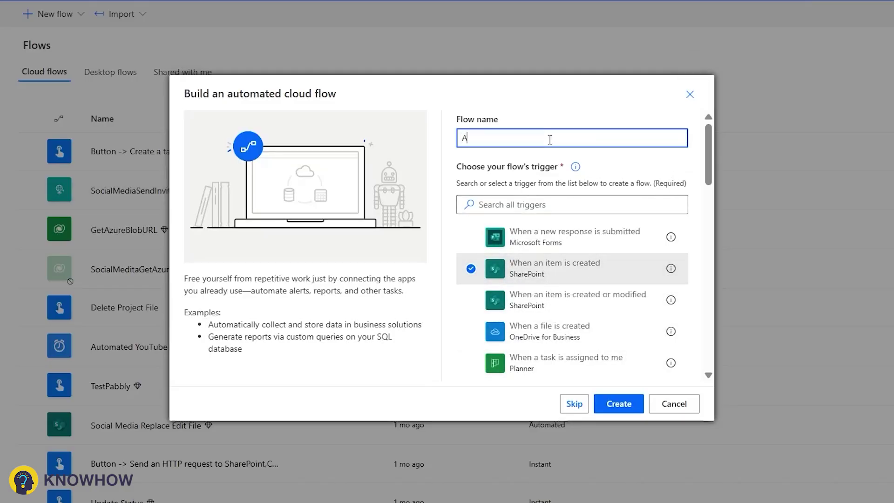
text(dd Task)
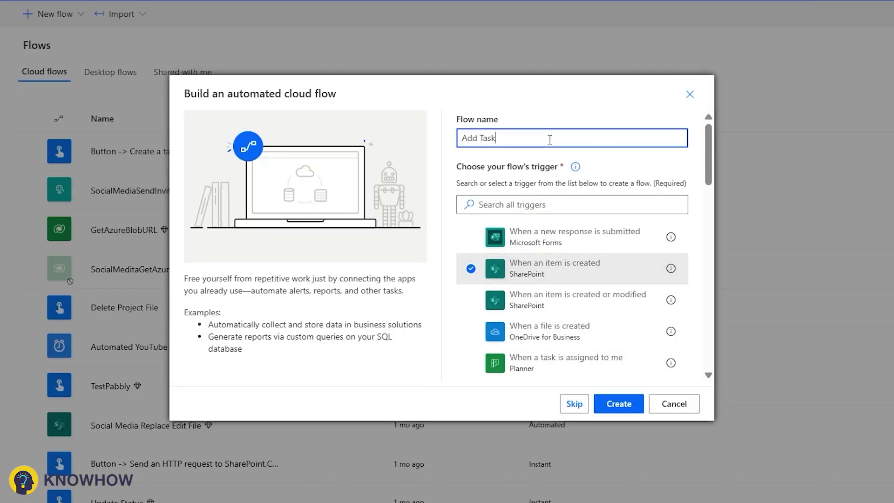
text( in Planner)
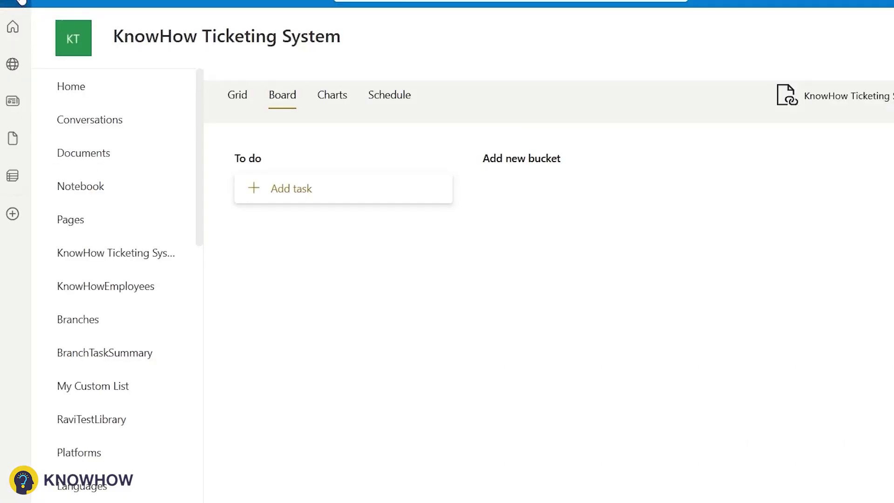
Copy the ticketing site's address into the trigger and pick the SupportRequestList list.
right_click(74, 37)
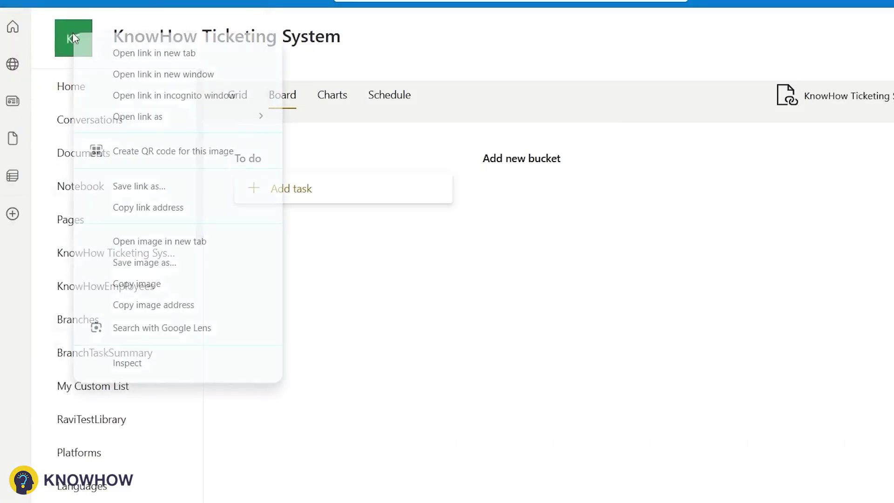
click(149, 208)
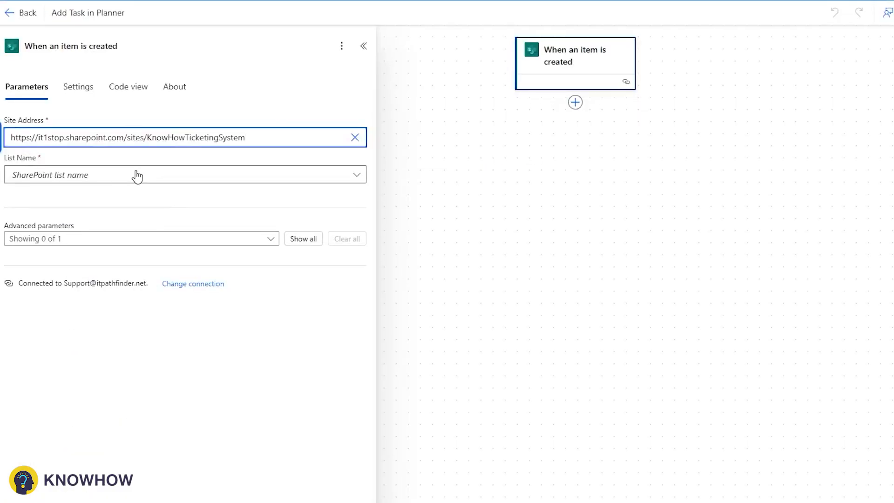
click(135, 173)
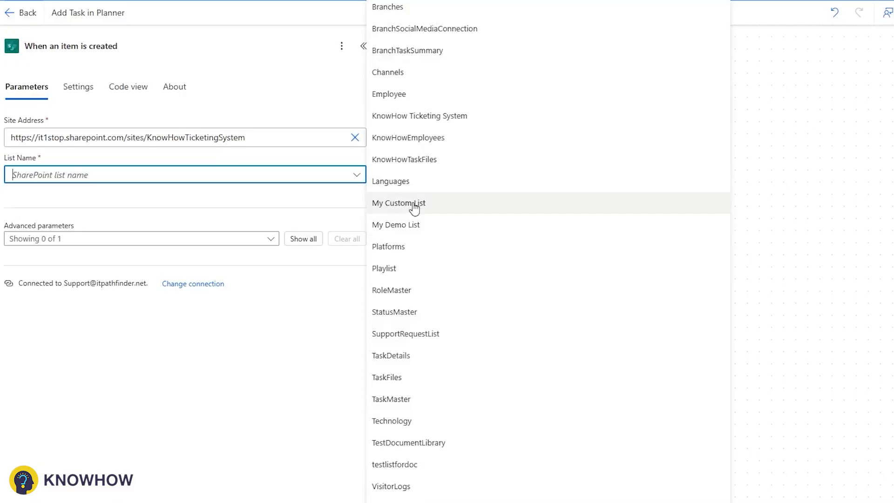
text(Sup)
click(372, 176)
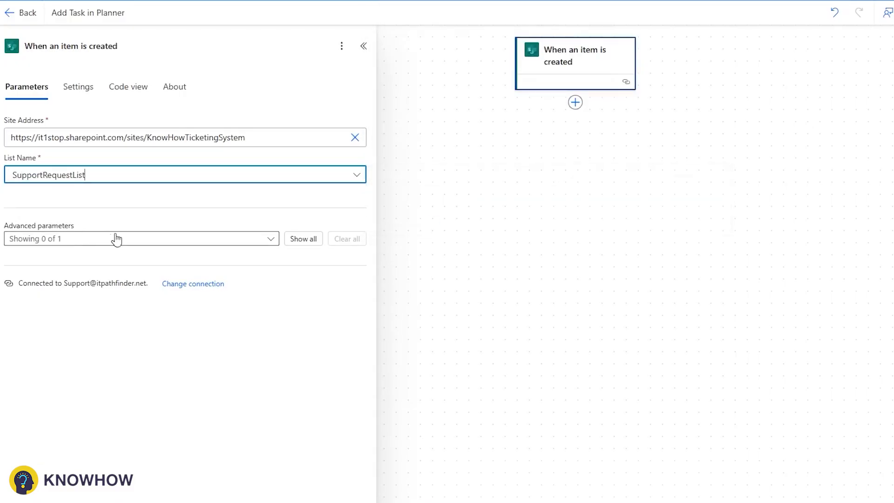
click(585, 118)
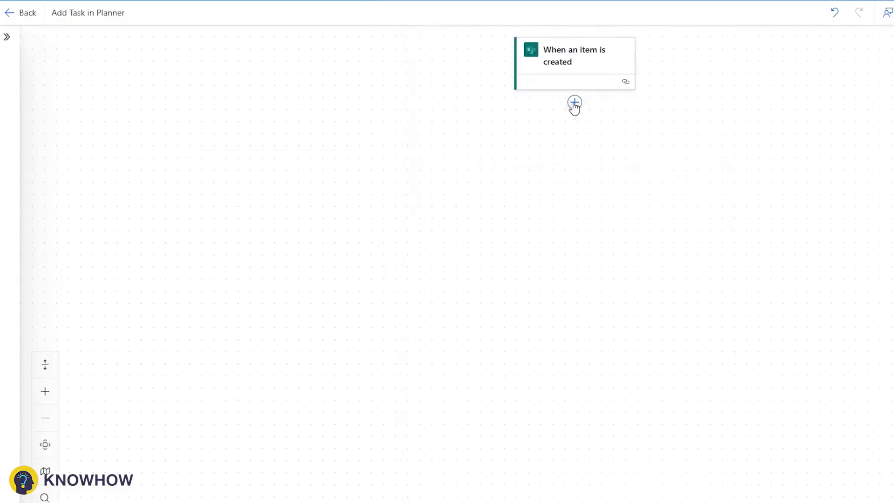
Add a Planner Create a task step using the KnowHow Ticketing System group and SupportPlan.
click(574, 103)
text(P)
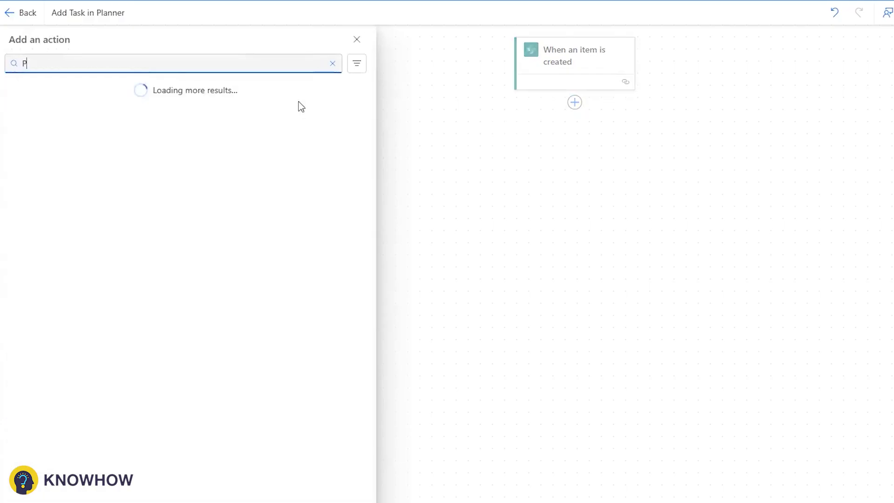
text(lanner)
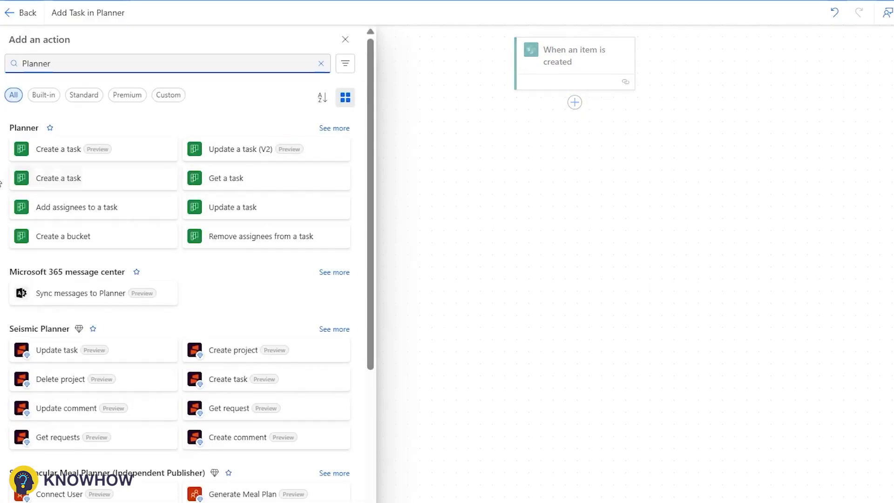
click(52, 186)
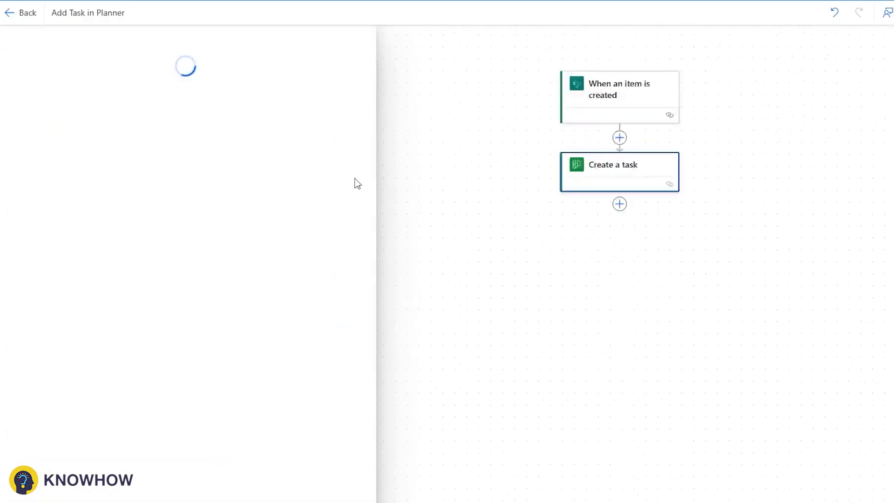
click(148, 136)
click(69, 201)
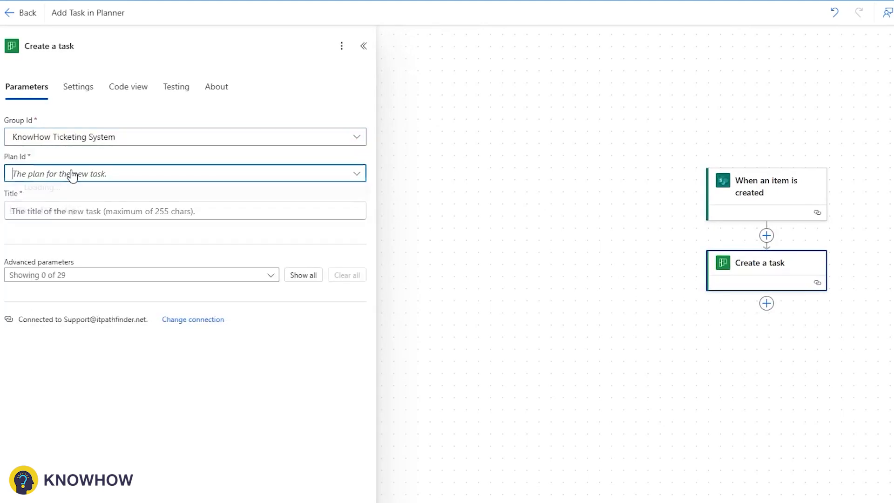
click(72, 173)
click(42, 193)
Set the task title to the new item's Title and its bucket to To do.
click(42, 208)
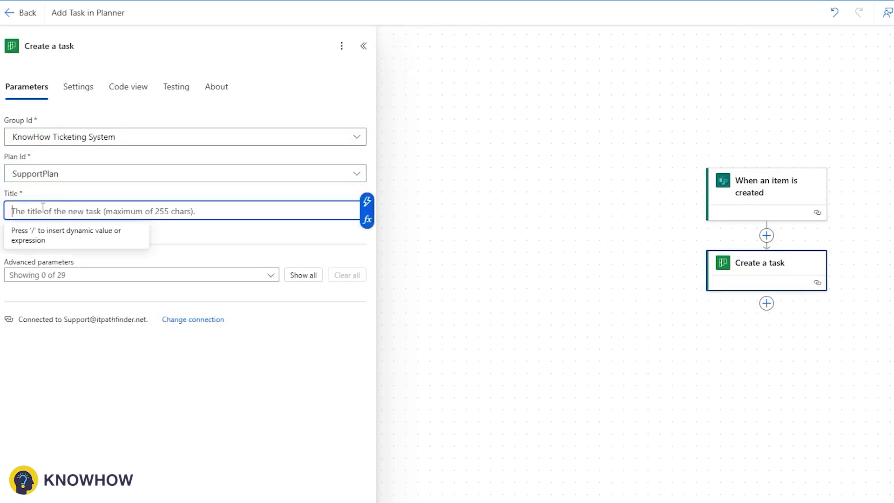
click(366, 202)
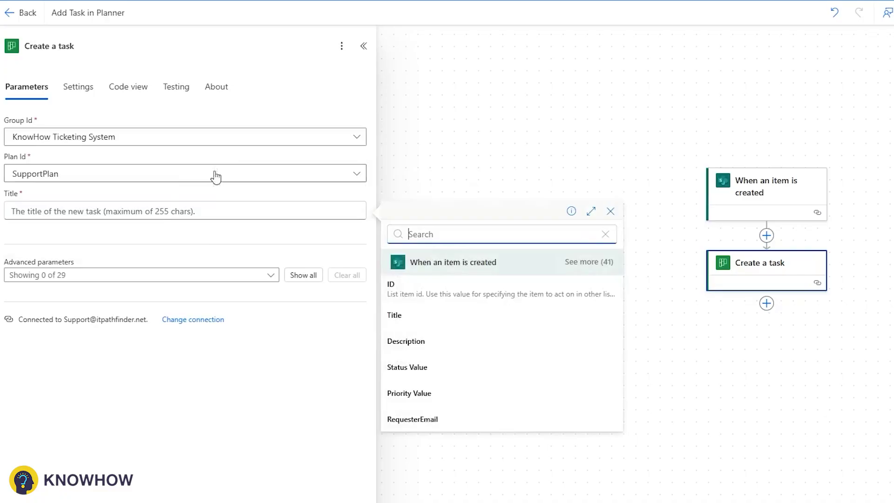
click(403, 317)
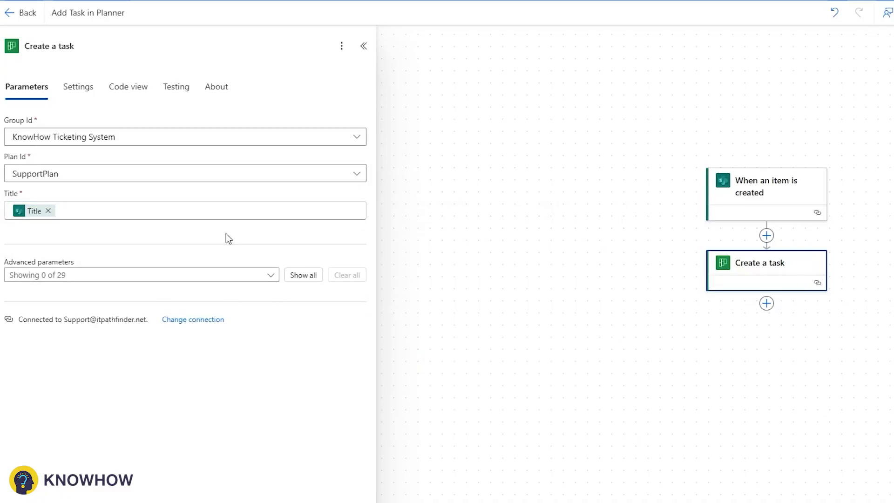
click(191, 276)
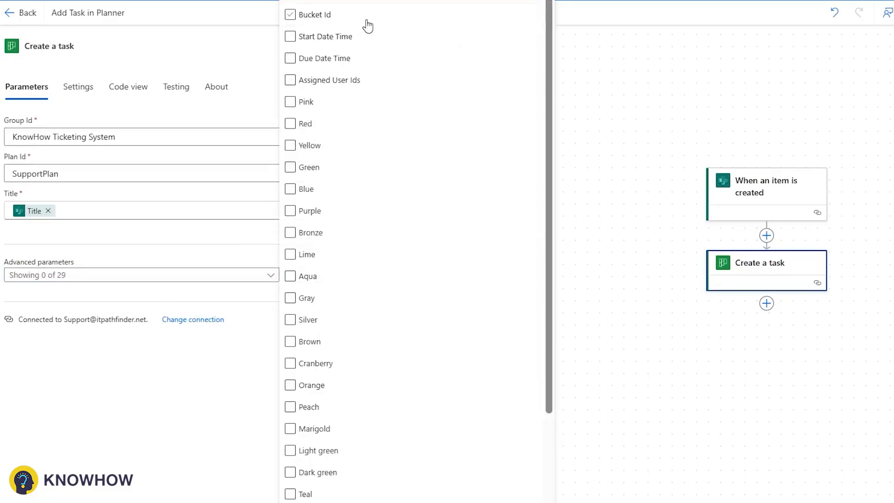
click(366, 23)
click(144, 233)
click(191, 280)
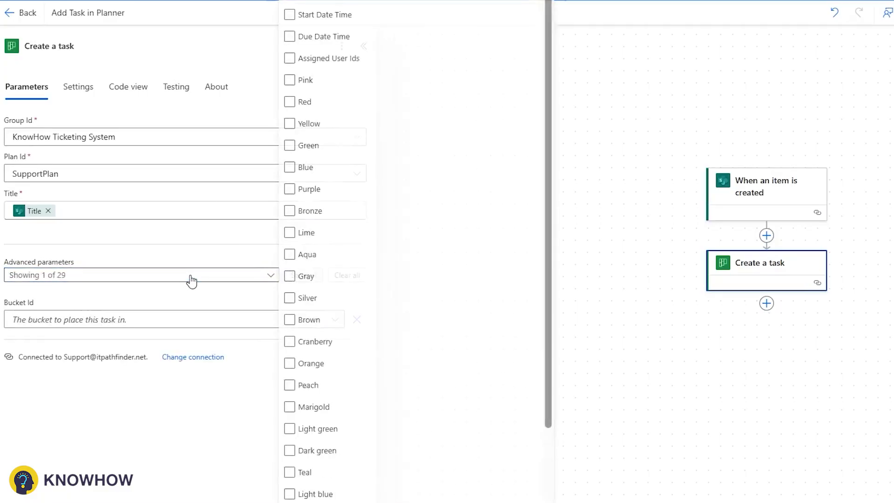
click(125, 319)
click(106, 340)
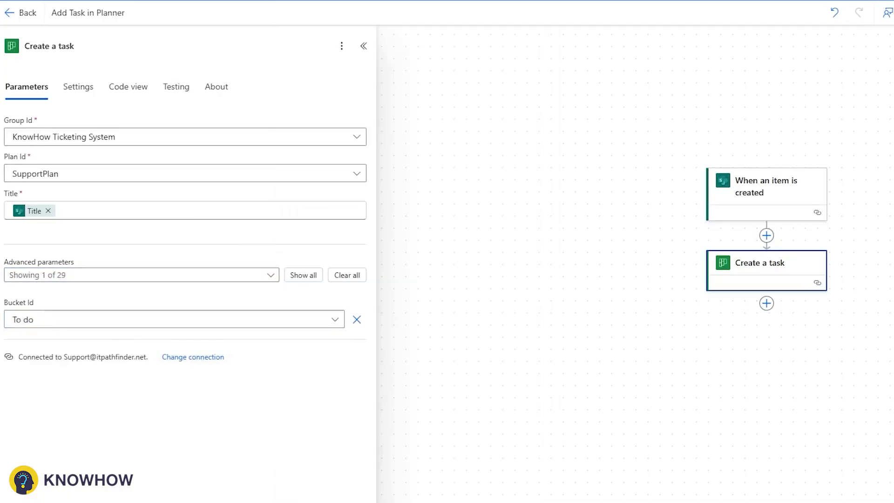
click(767, 303)
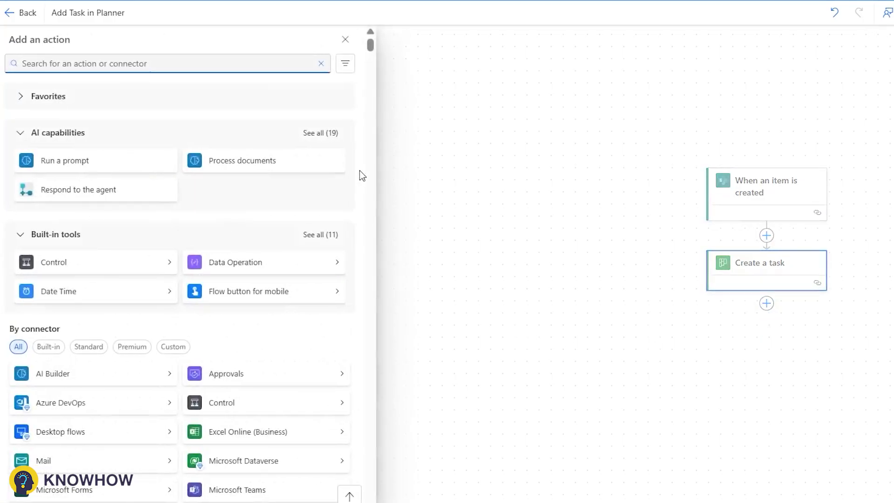
Add an Update item step on the same site targeting SupportRequestList.
text(Update)
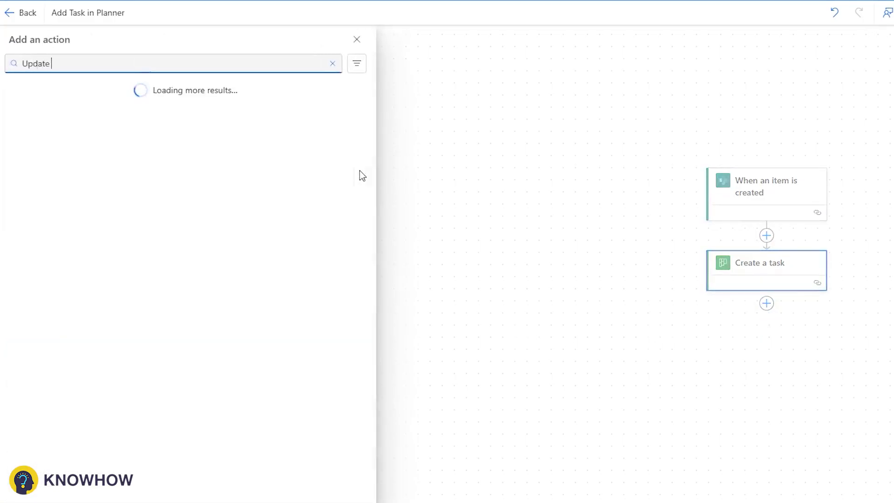
text( item)
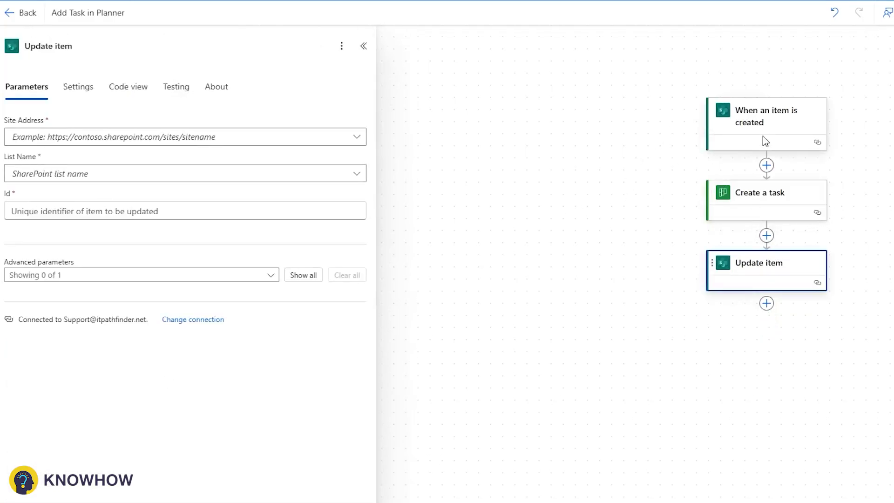
click(764, 139)
click(69, 138)
key(ctrl+a)
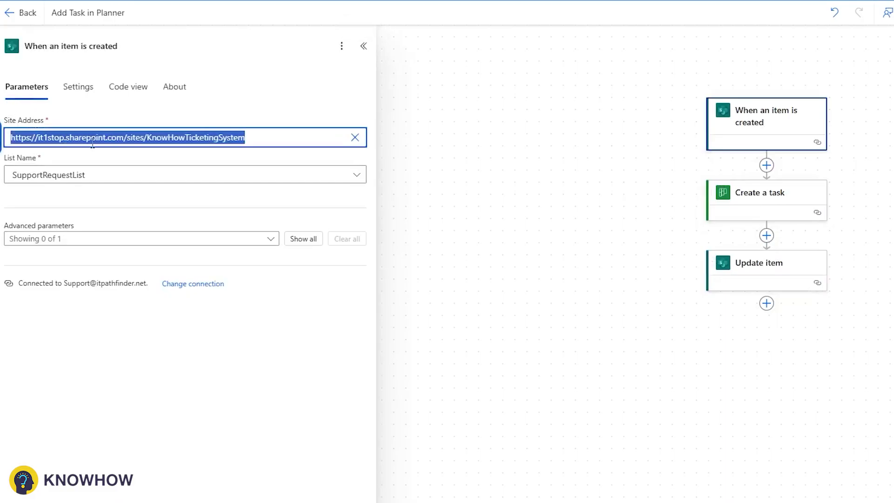
click(780, 271)
click(121, 176)
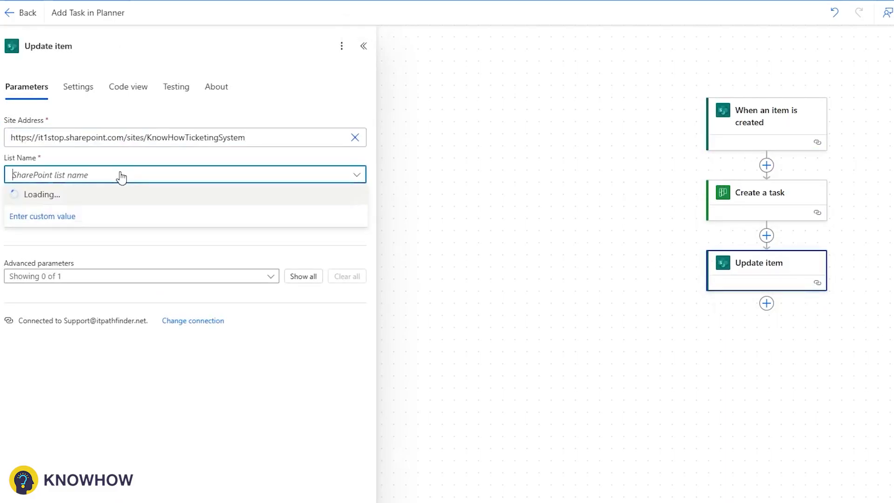
text(supp)
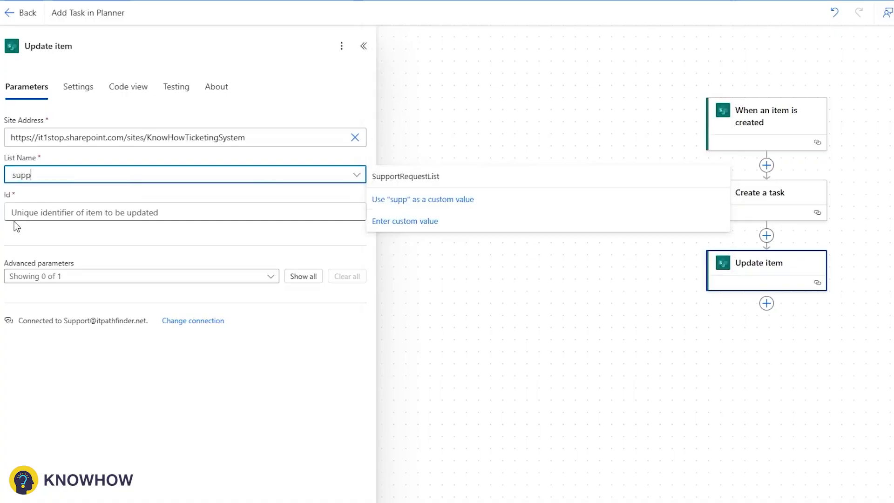
click(385, 176)
Match the item by the trigger's ID and clear the Status and Priority values.
click(164, 212)
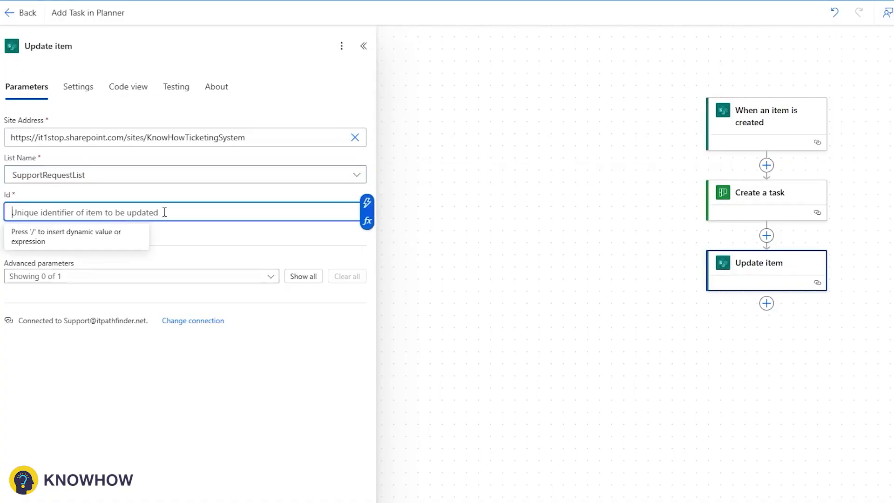
click(367, 204)
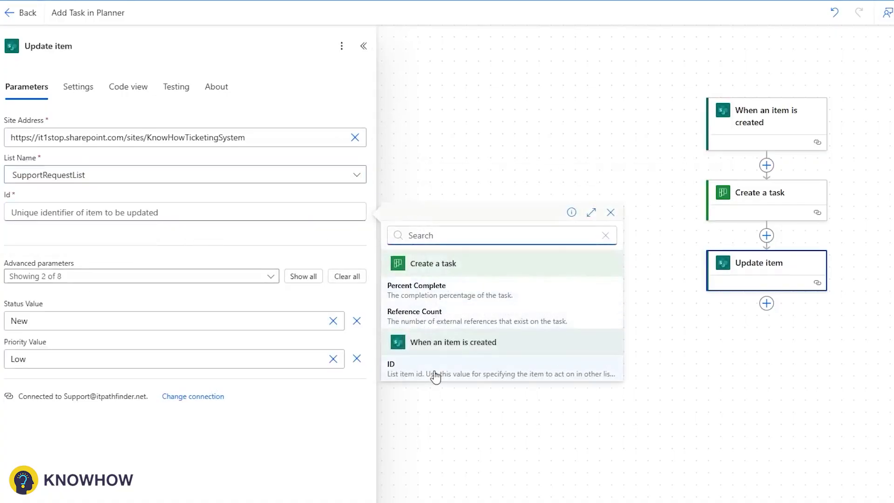
click(435, 370)
click(356, 321)
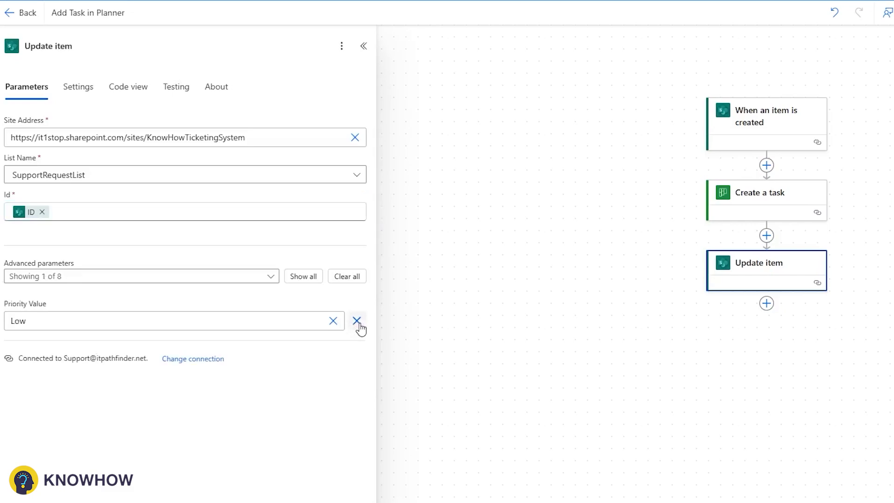
click(356, 321)
Add the PlannerTaskID field and fill it with the Create a task step's Id.
click(157, 276)
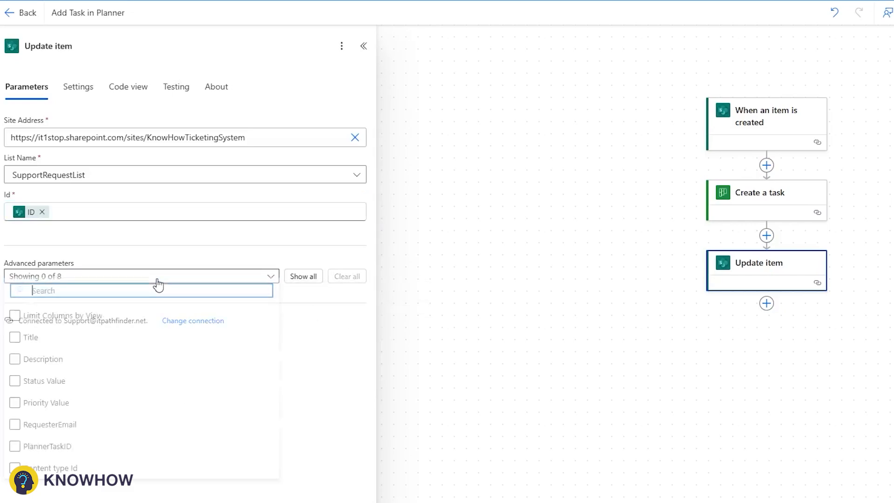
click(15, 452)
click(321, 411)
click(62, 324)
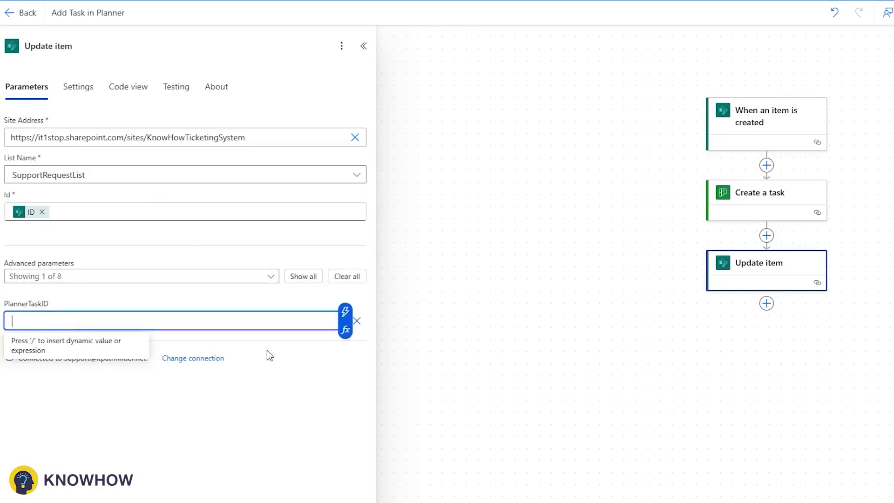
click(344, 311)
text(ID)
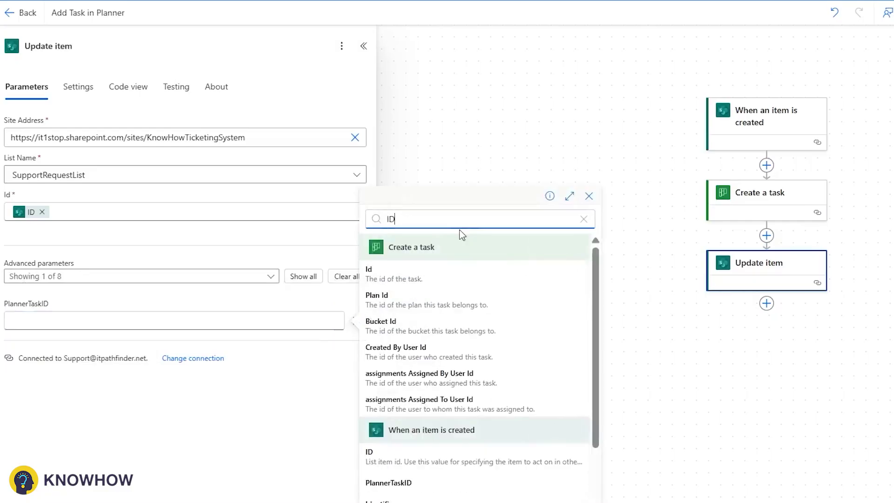
click(430, 273)
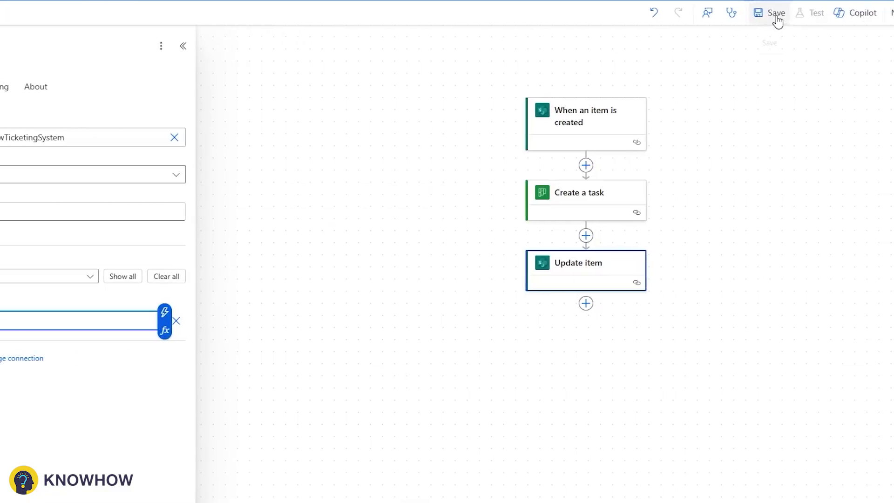
Save the flow and set Create a task's Assigned User Ids to the user's e-mail address.
click(776, 14)
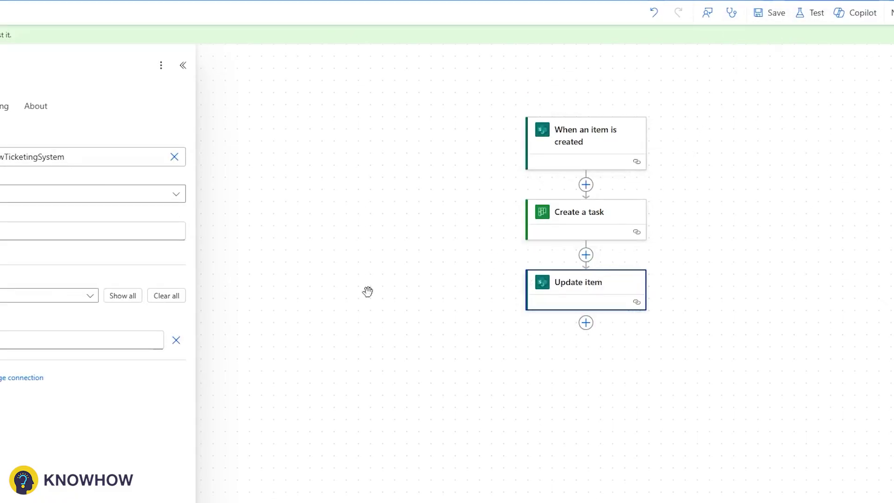
click(167, 298)
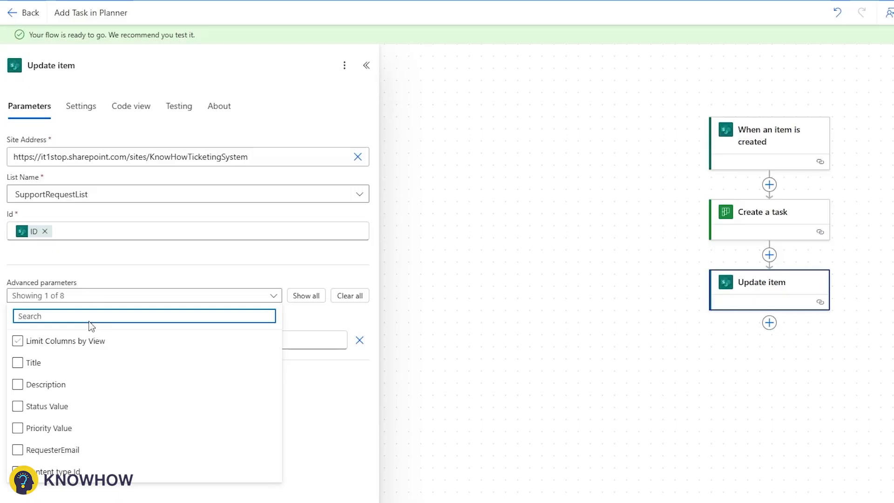
click(758, 228)
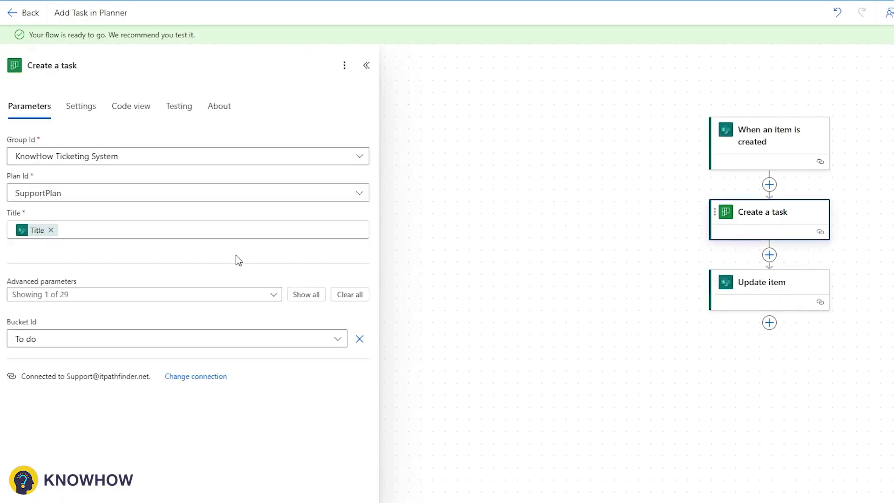
click(175, 294)
text(ass)
click(293, 325)
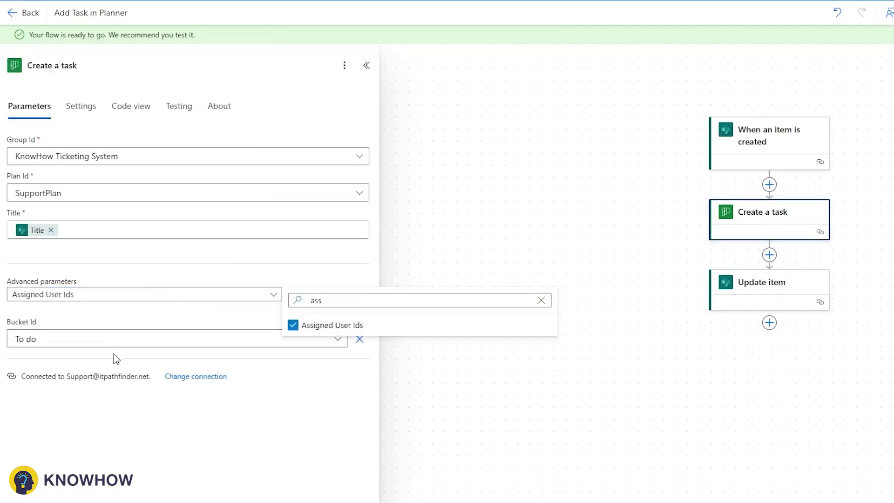
click(249, 427)
click(113, 348)
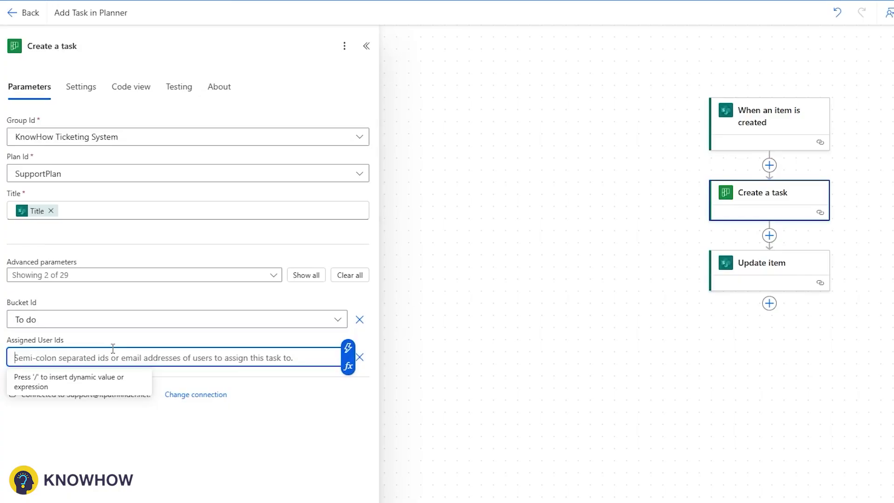
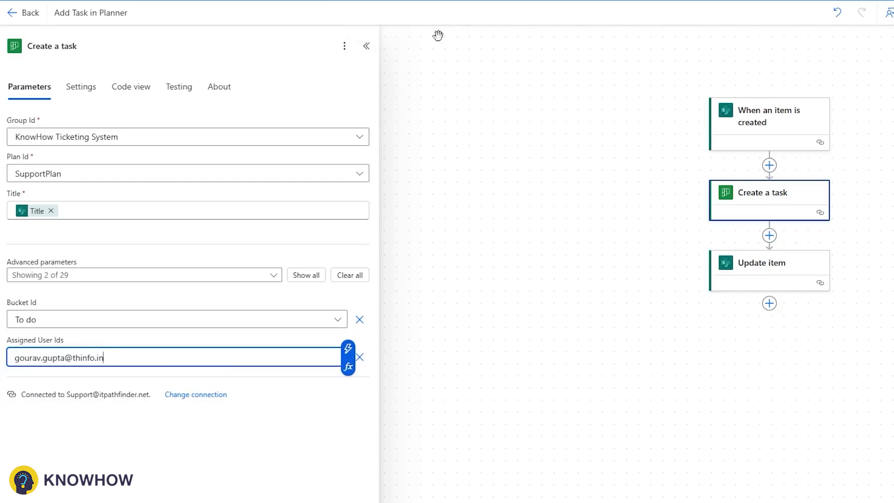
click(366, 47)
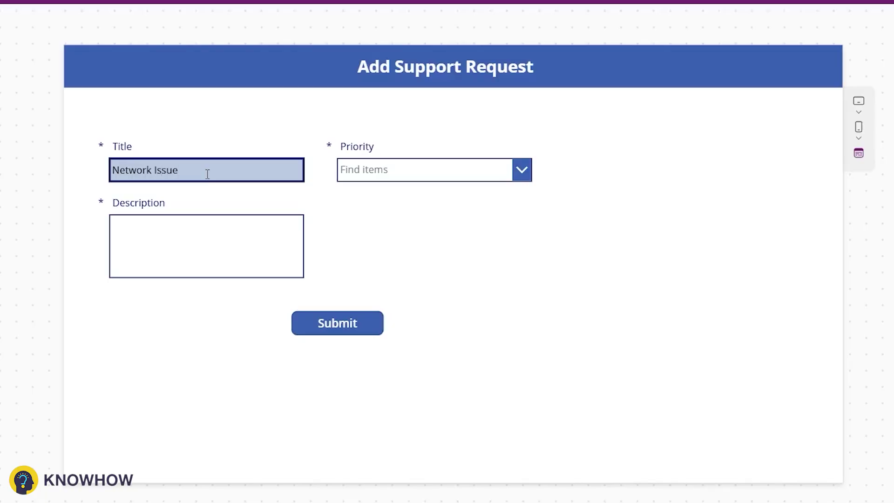
Choose Medium priority and enter the description 'Internet Connection Not working Propery'.
click(410, 170)
click(396, 232)
click(261, 249)
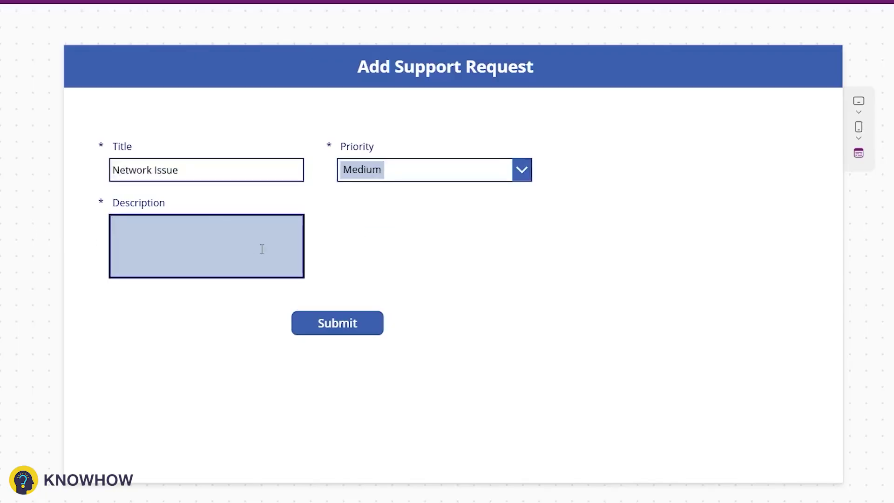
text(Internet Connection Not working)
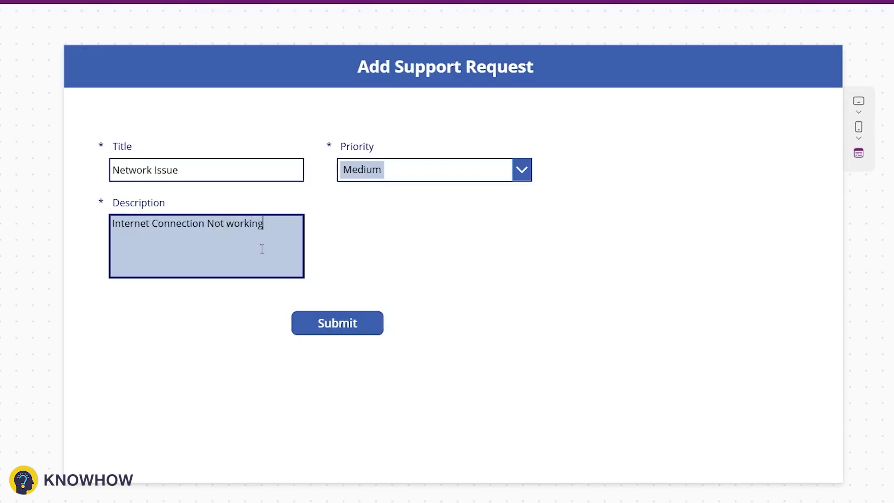
text( Propery)
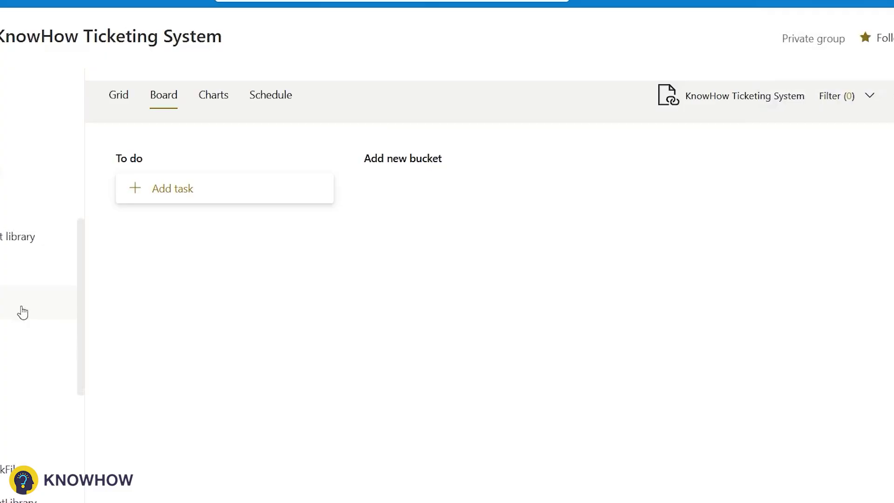
Confirm the flow's latest run succeeded and view SupportRequestList with Network Issue's PlannerTaskID.
scroll(23, 311, down, 6)
click(46, 325)
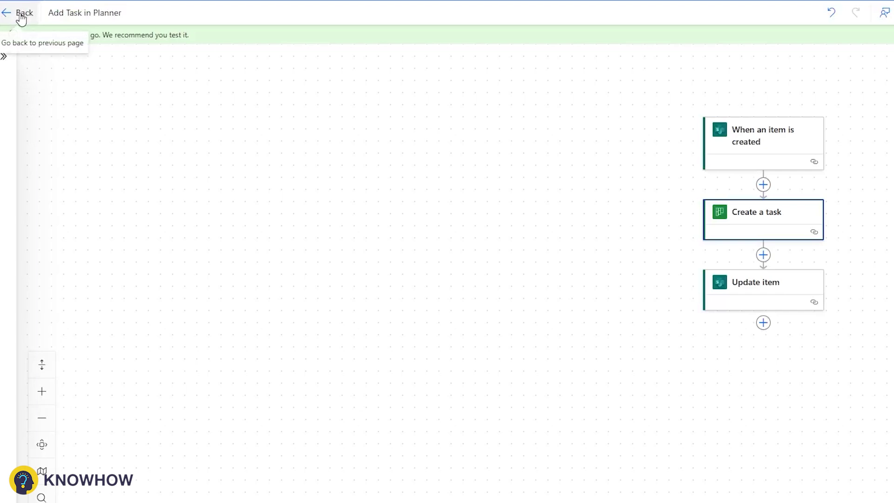
click(20, 15)
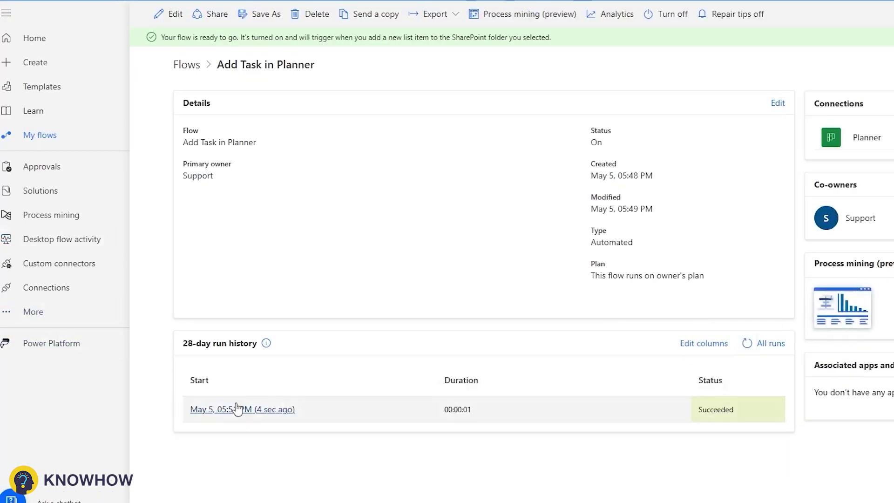
click(293, 409)
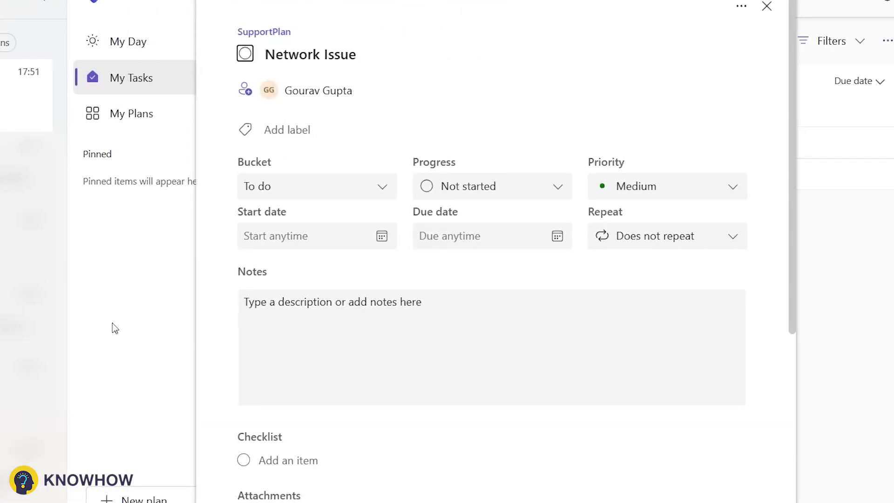
Close the Network Issue task details to return to My Tasks.
click(766, 6)
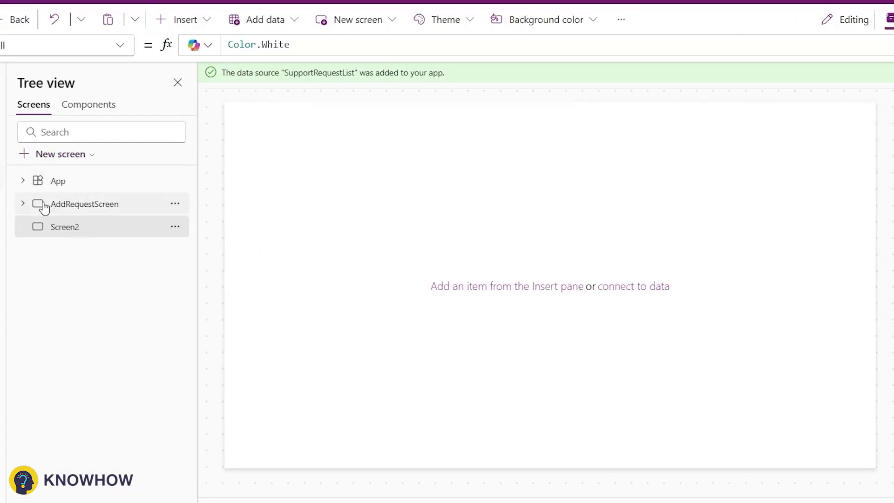
Copy AddRequestScreen's header label and blue rectangle and paste them onto Screen2.
click(35, 202)
click(554, 120)
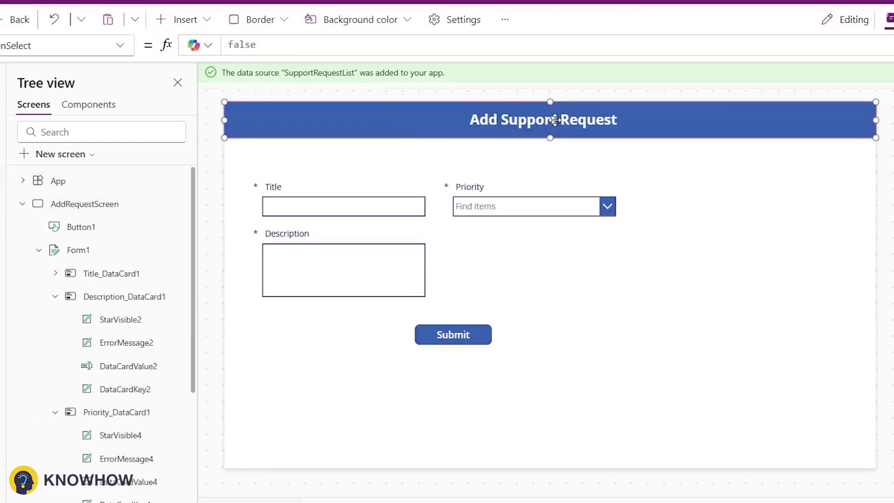
click(555, 120)
shift+click(422, 121)
click(23, 203)
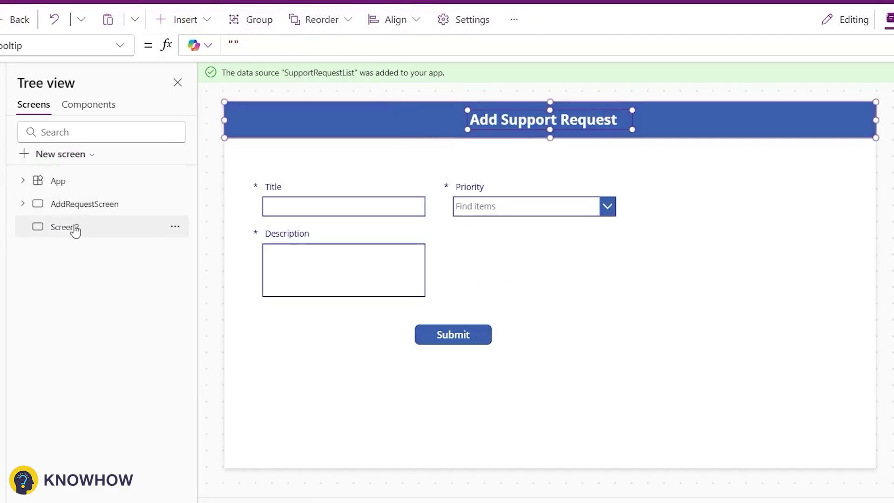
click(75, 231)
key(ctrl+v)
Duplicate the header rectangle and move the copy down as a second blue band.
click(521, 122)
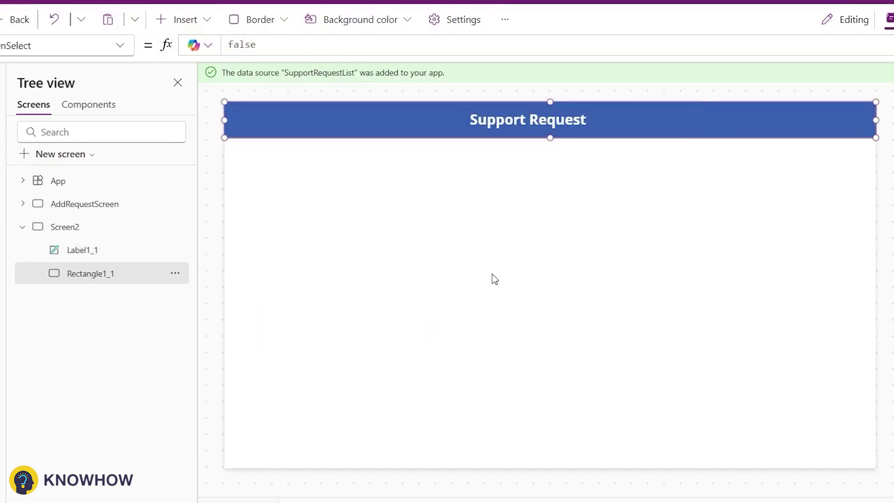
key(ctrl+c)
click(494, 279)
key(ctrl+v)
drag(479, 132, 473, 234)
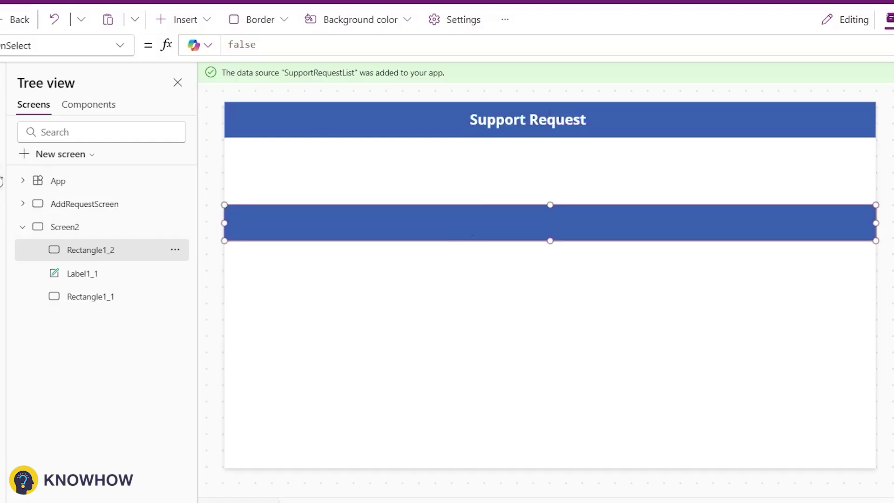
Remove the SharePoint Managed Identities data source from the app.
click(1, 181)
click(182, 163)
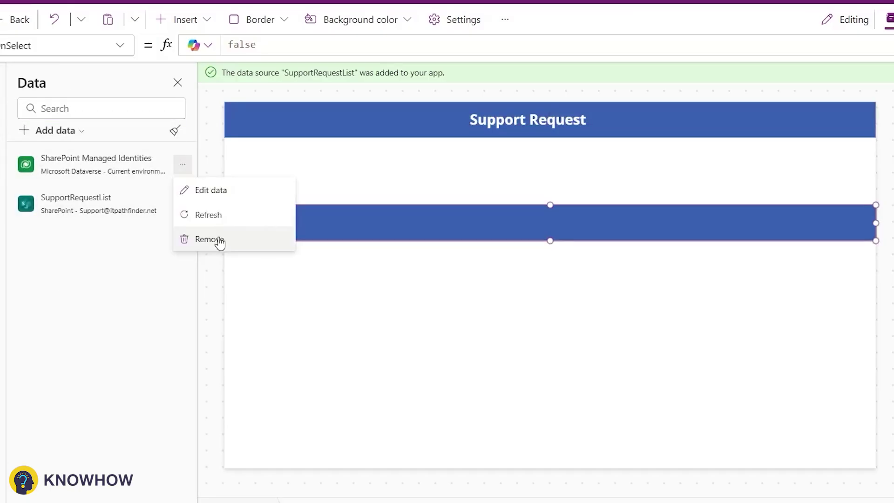
click(218, 239)
click(1, 79)
click(1, 111)
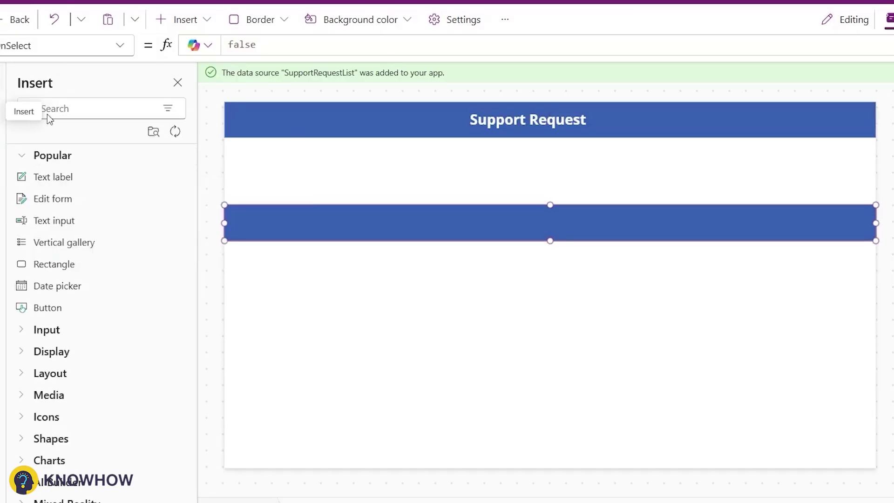
Add a vertical SupportRequestList gallery below the blue band and duplicate its title label into extra columns.
text(Ver)
click(64, 177)
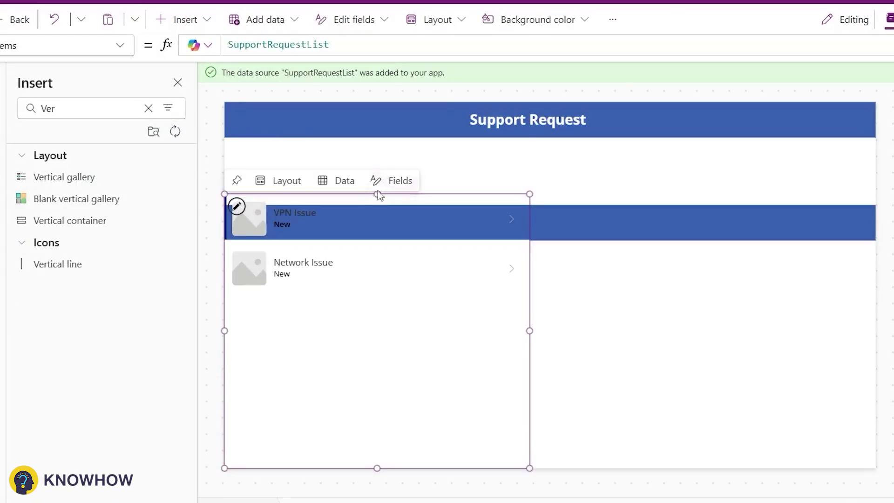
drag(377, 197, 378, 240)
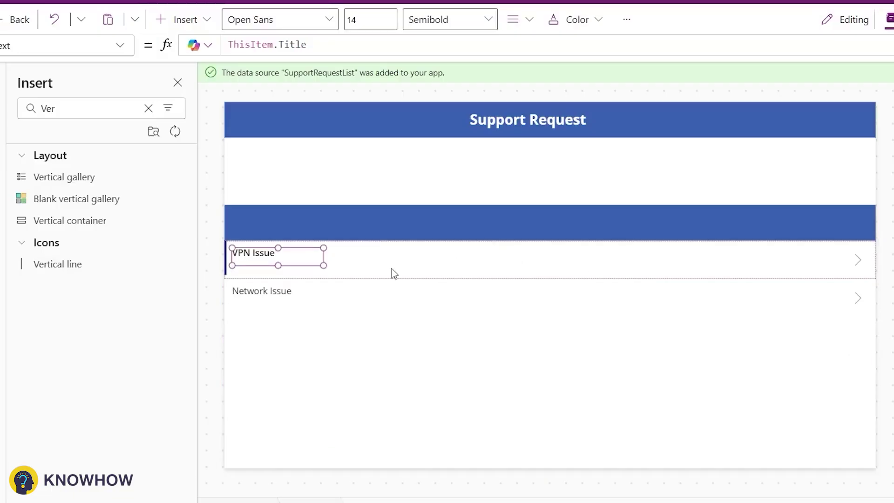
key(ctrl+c)
key(ctrl+v)
drag(305, 271, 409, 259)
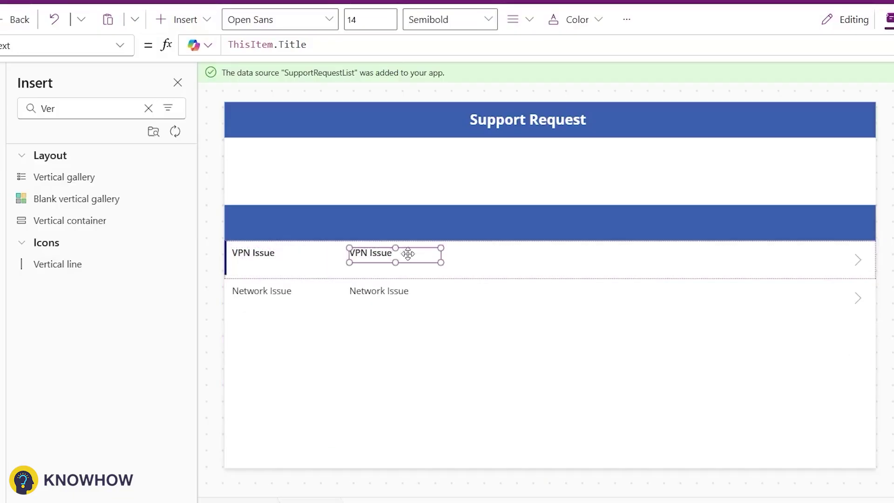
click(632, 237)
key(ctrl+v)
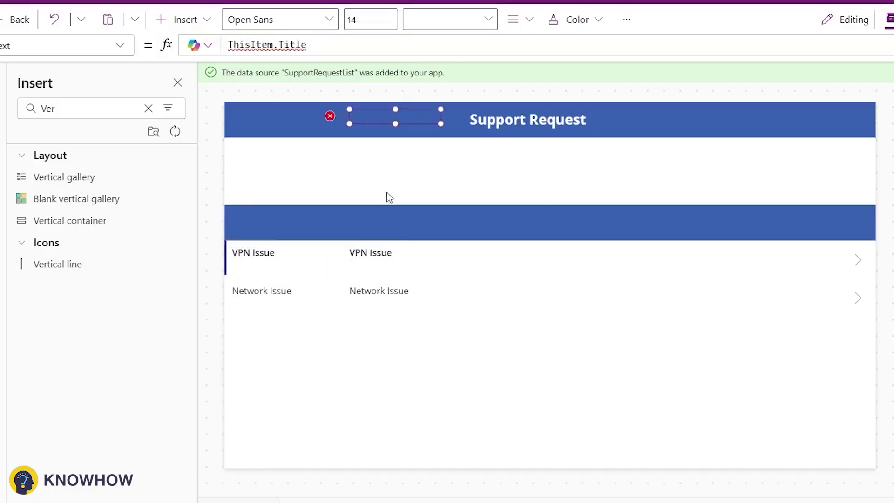
key(ctrl+v)
Bind the added column labels to ThisItem.Status.Value and ThisItem.Priority.Value.
double_click(290, 43)
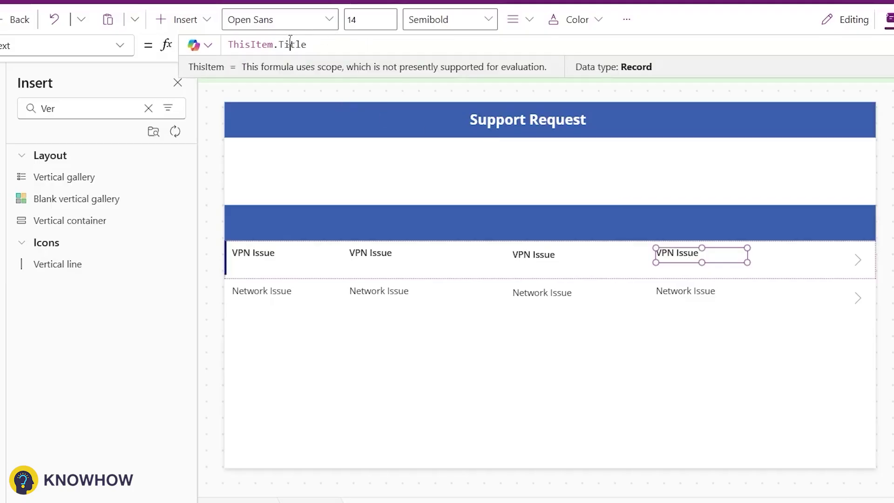
text(Status)
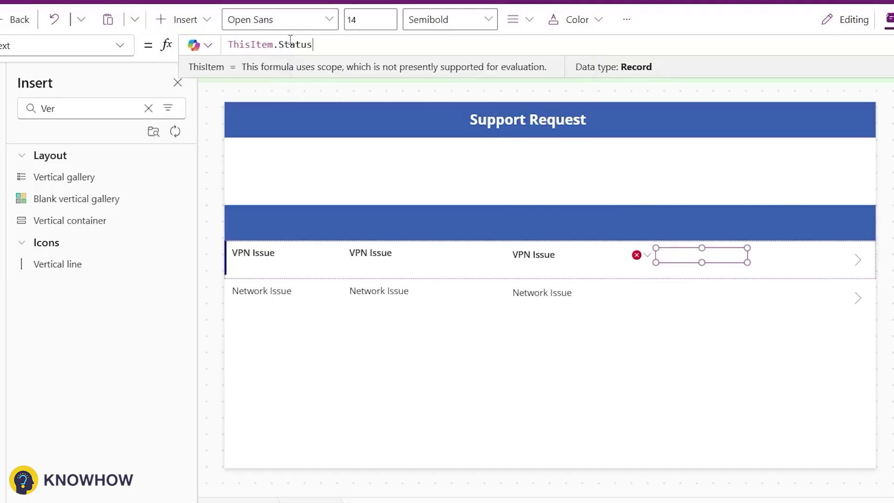
text(.Value)
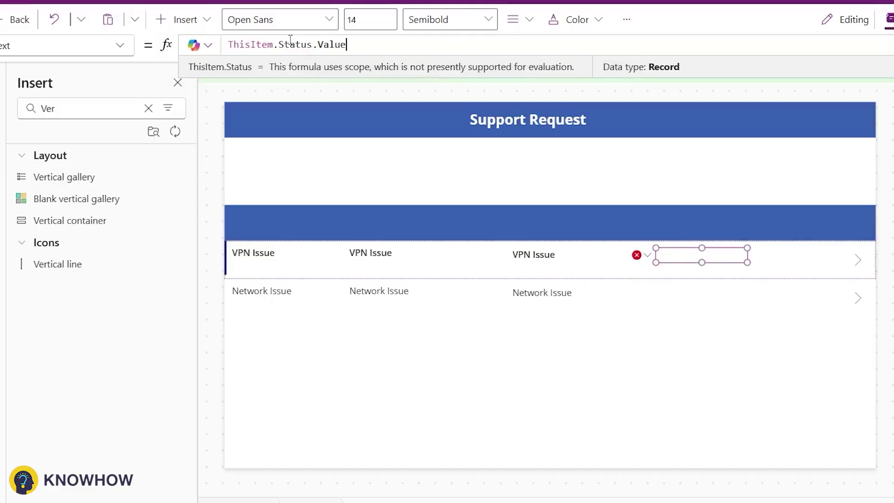
click(535, 253)
key(ctrl+a)
key(ctrl+v)
double_click(289, 44)
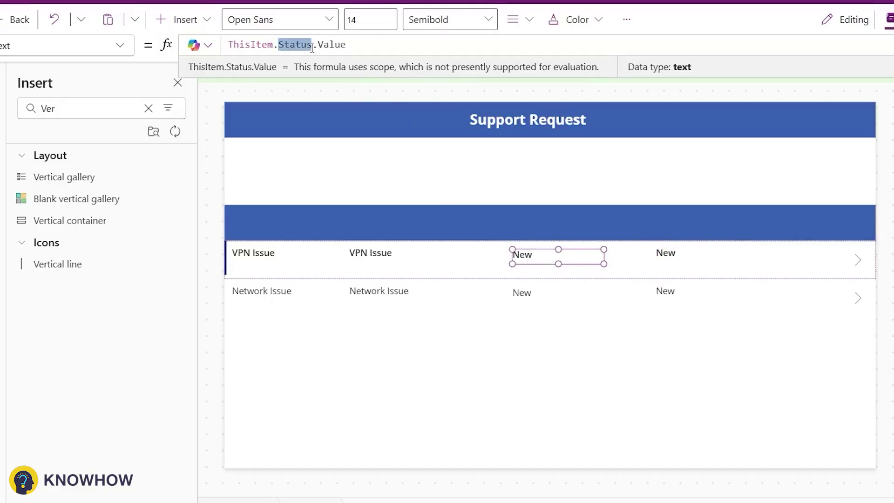
text(Pri)
key(Tab)
Show each request's Description in the second-column label.
click(370, 252)
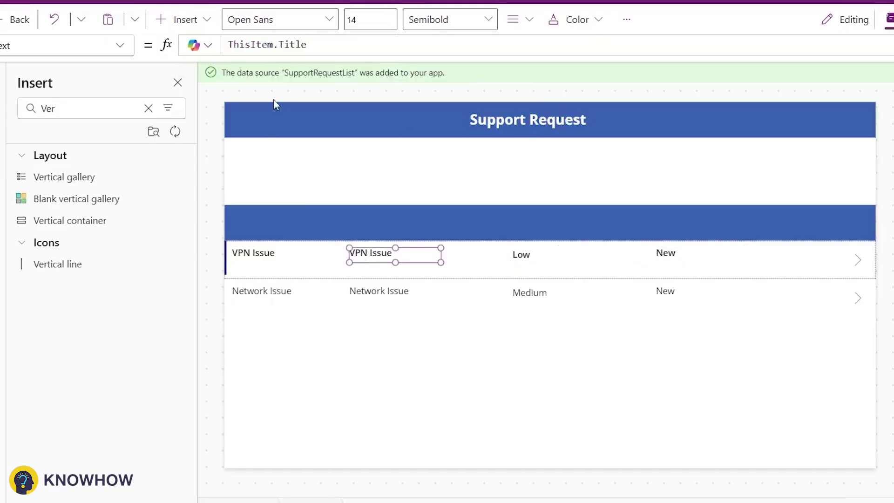
double_click(295, 45)
text(De)
key(Tab)
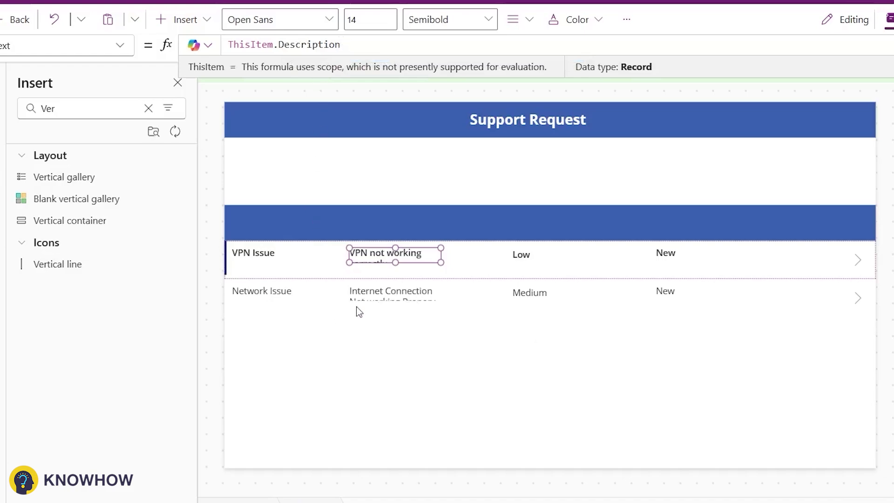
click(263, 257)
Add a white 'Title' heading label on the blue bar and clear its Select(Parent) formula.
click(270, 226)
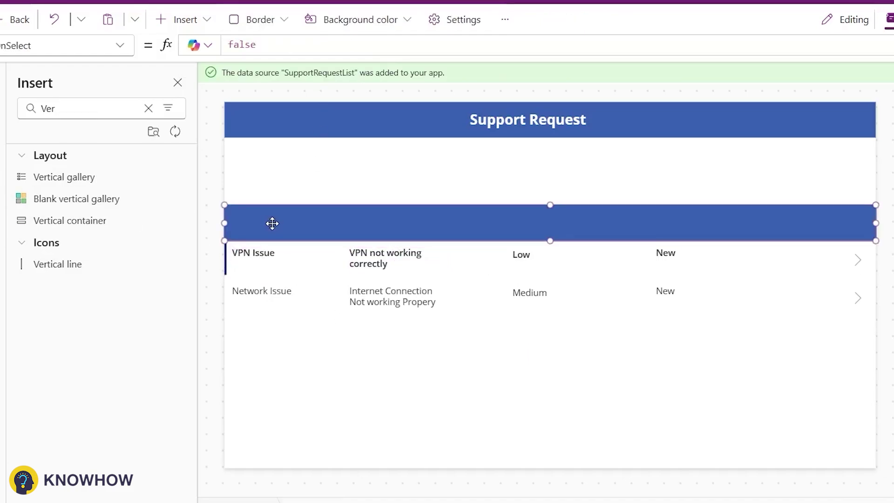
key(ctrl+v)
click(228, 45)
key(ctrl+a)
text("")
text(T)
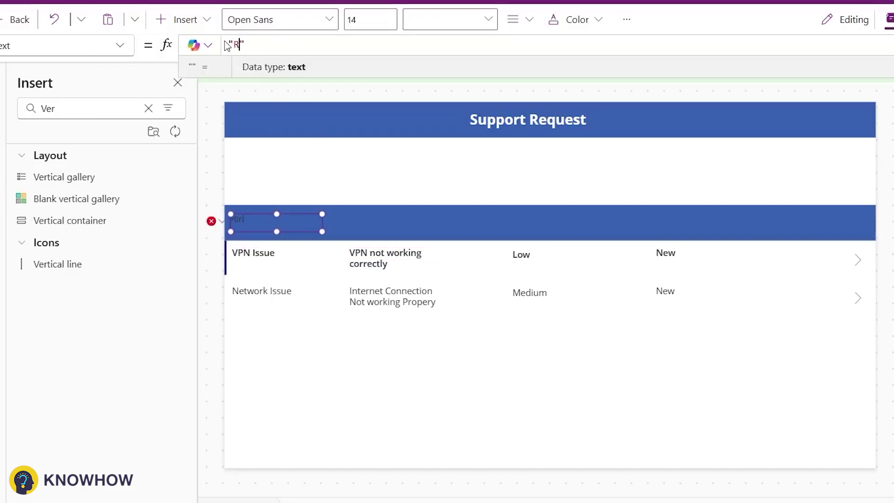
text(itle)
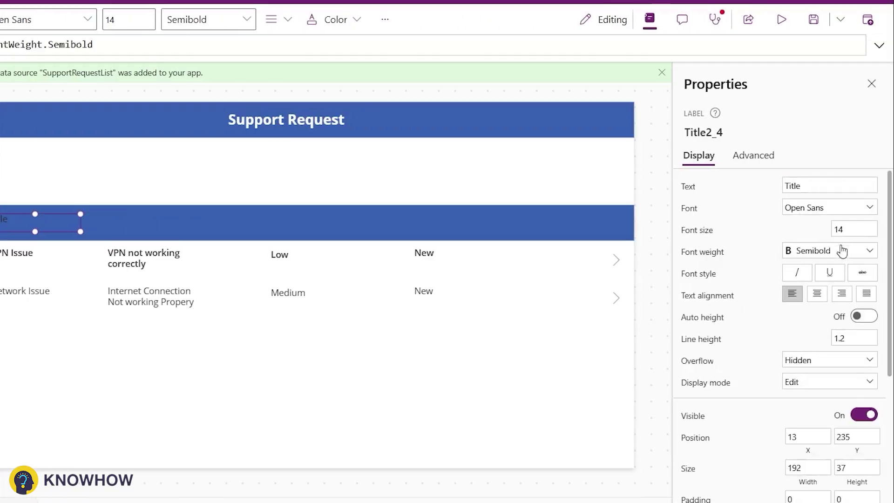
scroll(782, 326, down, 5)
click(829, 323)
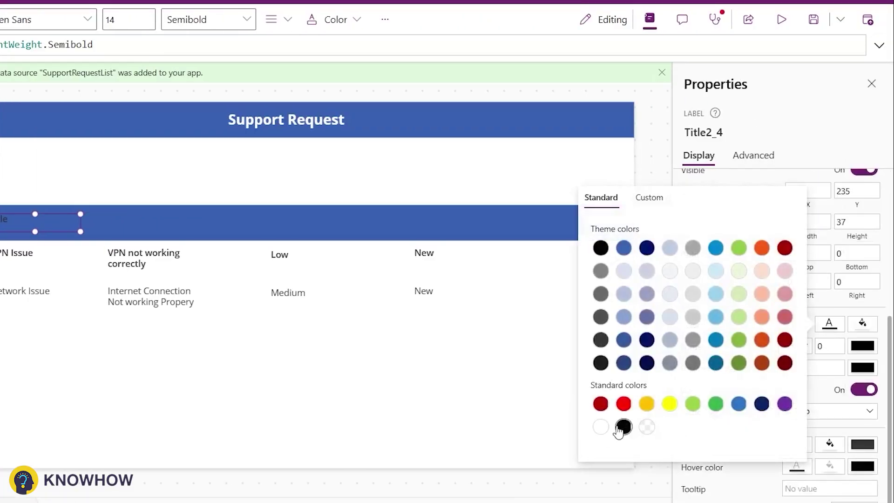
click(601, 426)
click(203, 341)
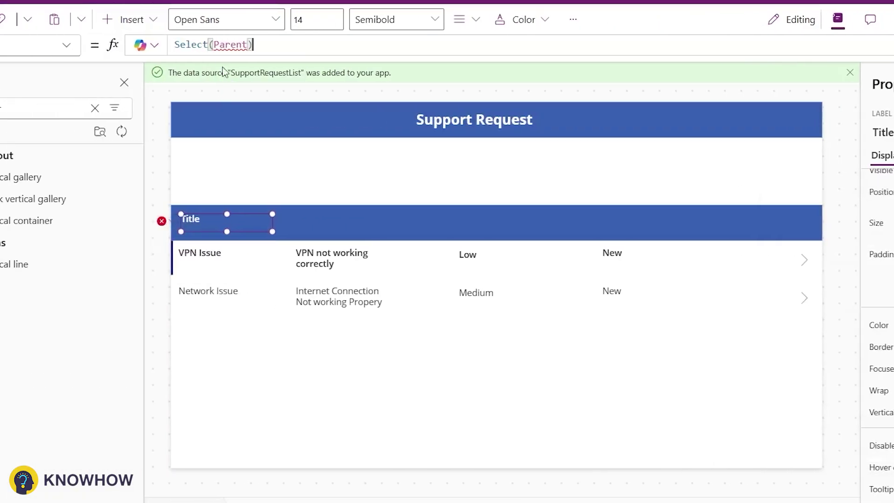
drag(253, 45, 174, 45)
key(BackSpace)
Copy the Title heading and place duplicates over the other gallery columns.
right_click(214, 222)
click(265, 257)
click(317, 220)
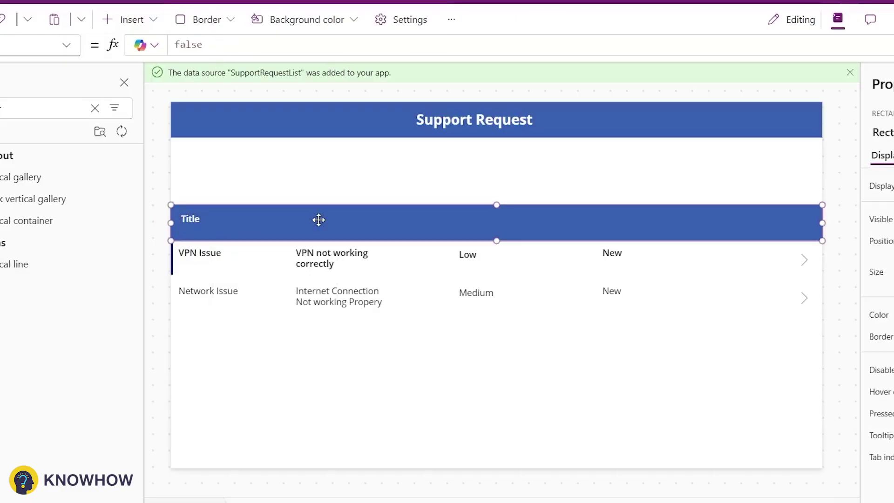
key(ctrl+v)
drag(232, 233, 469, 209)
key(ctrl+v)
key(ctrl+v)
drag(223, 227, 630, 213)
Rename the copied headings to Priority and Description.
click(721, 305)
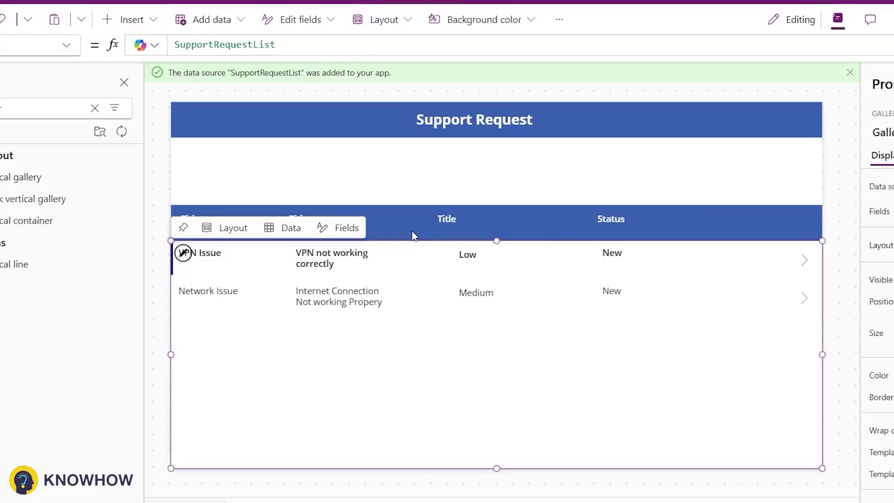
click(465, 216)
double_click(893, 186)
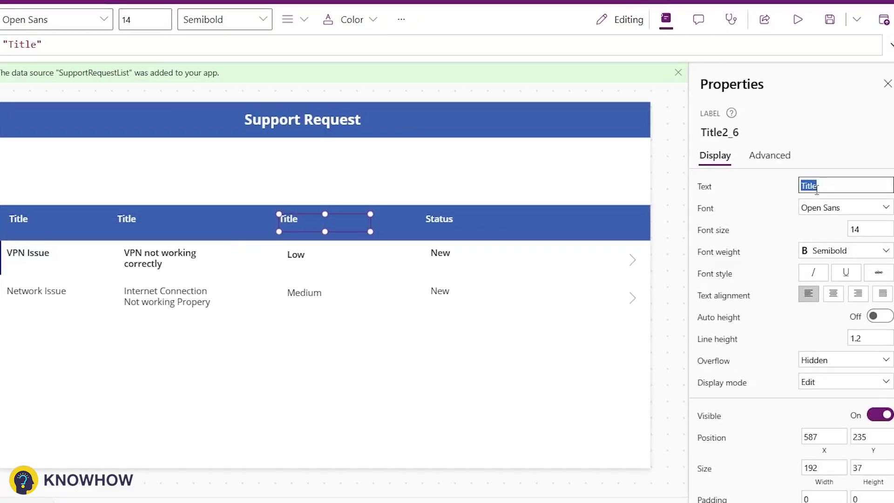
text(Priority)
click(127, 224)
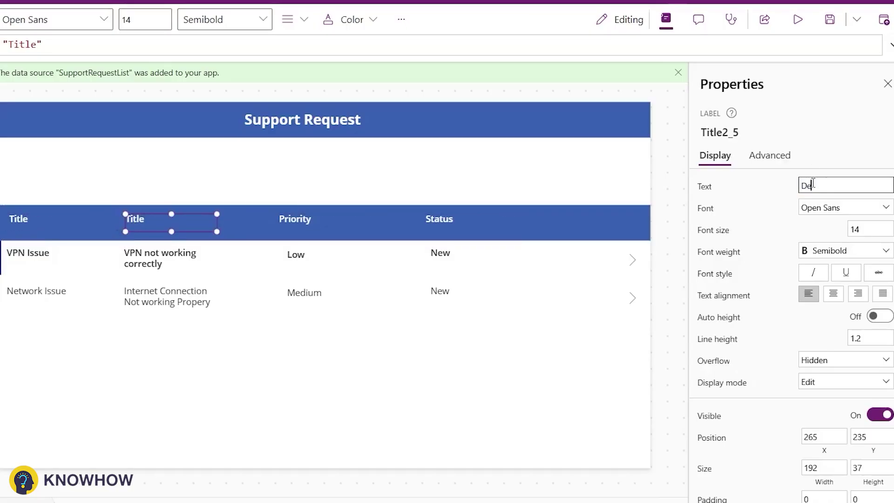
text(Description)
click(251, 386)
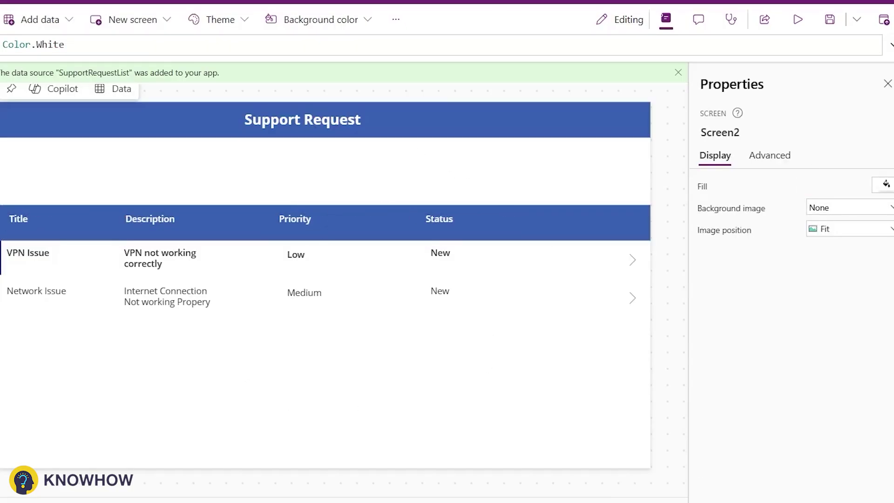
Insert a drop down and set its Items to ["All","Low","Medium","High"].
click(84, 108)
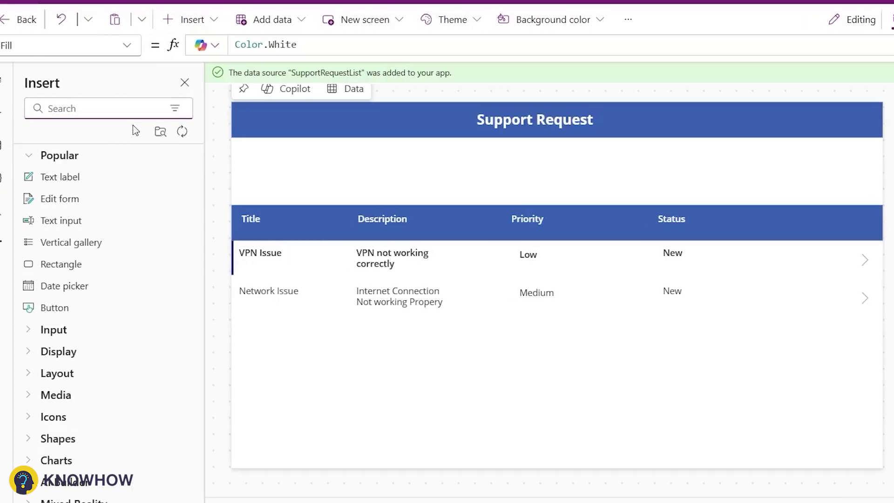
text(Dro)
click(64, 177)
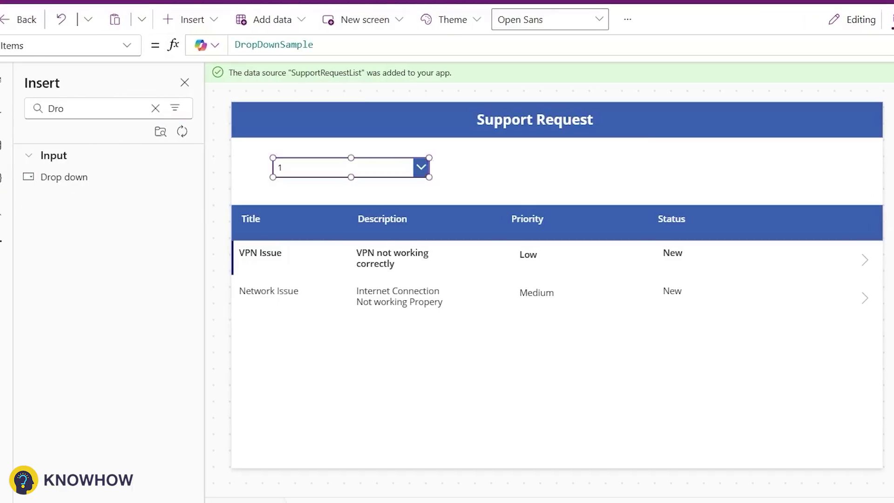
double_click(255, 43)
text(["A)
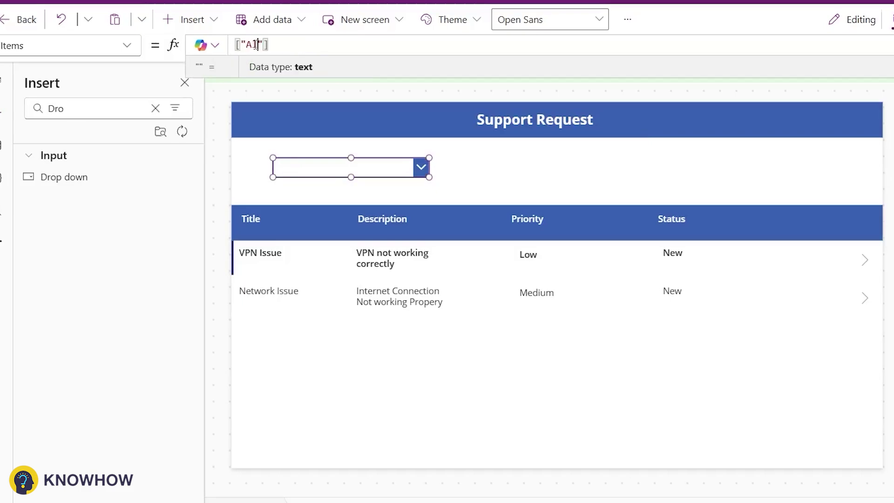
text(ll",")
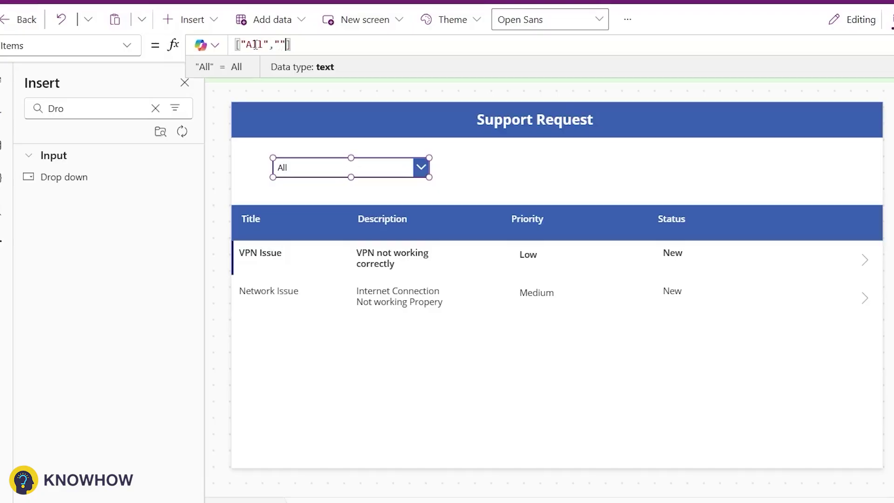
text(Low","Medo)
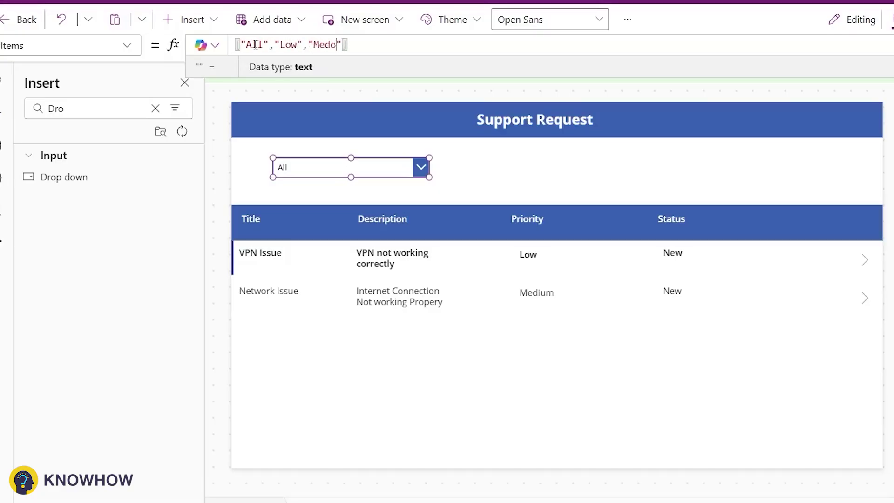
key(BackSpace)
text(ium","Hig)
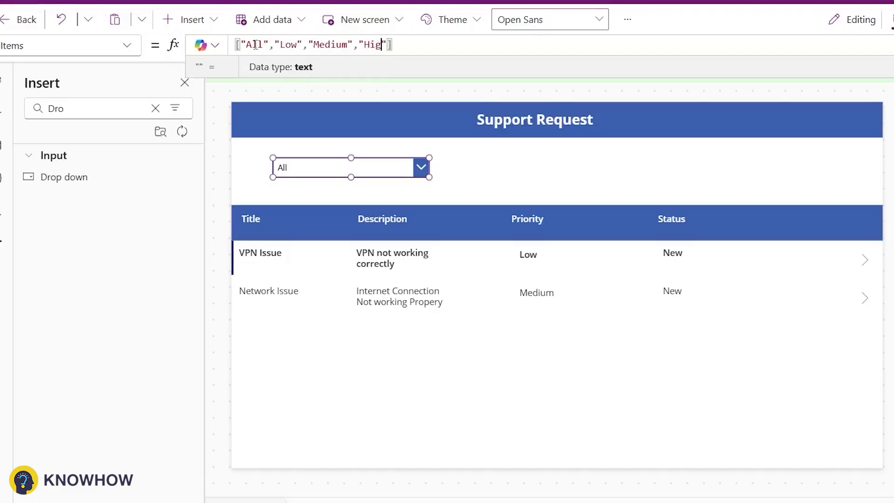
click(243, 253)
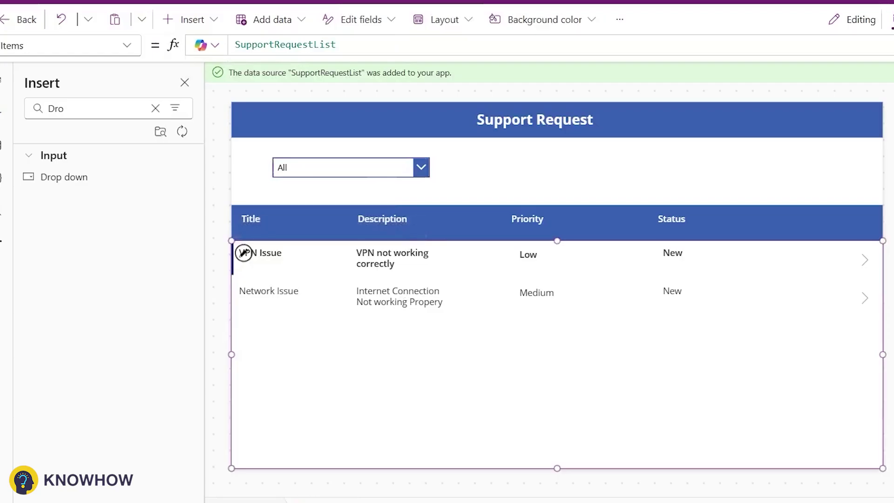
Set the gallery Items to Filter(SupportRequestList, Priority.Value=Dropdown1.Selected.Value.
text(Filter()
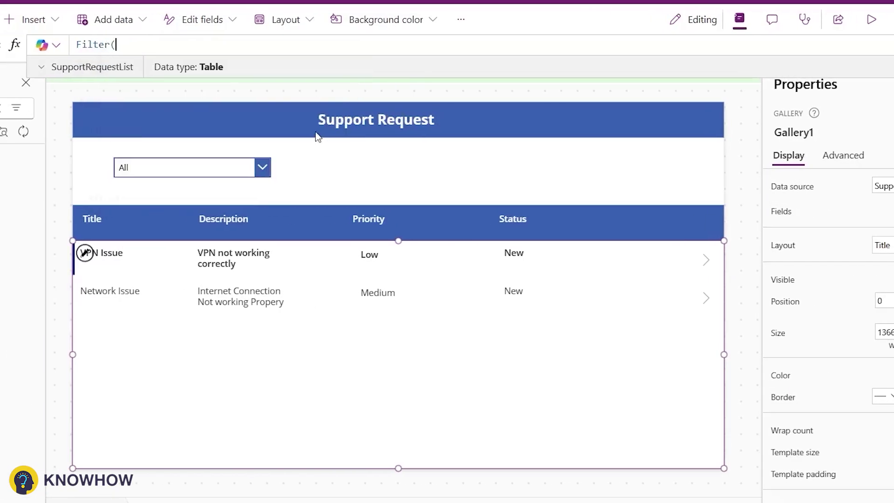
text(SupportRequestList)
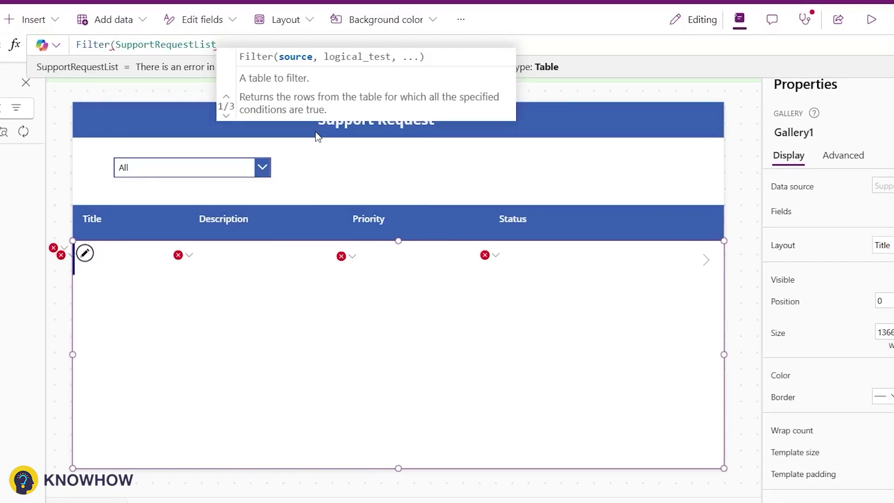
text(,Pr)
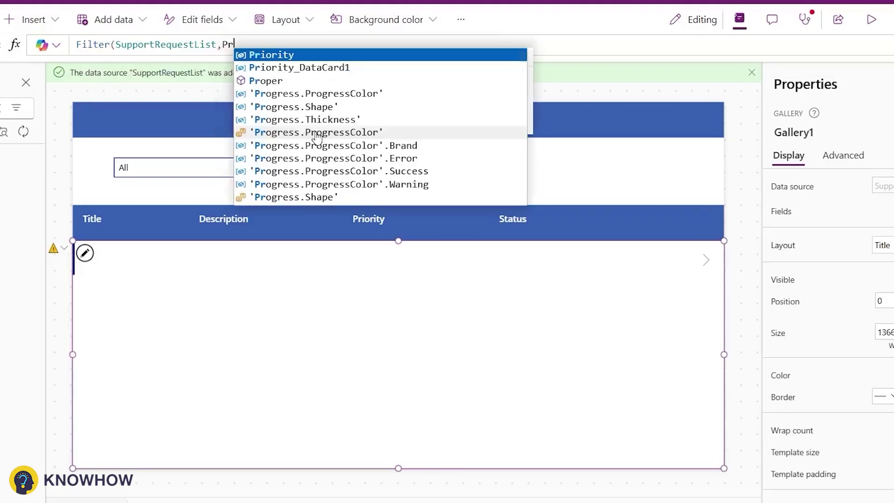
key(Tab)
text(.)
key(Tab)
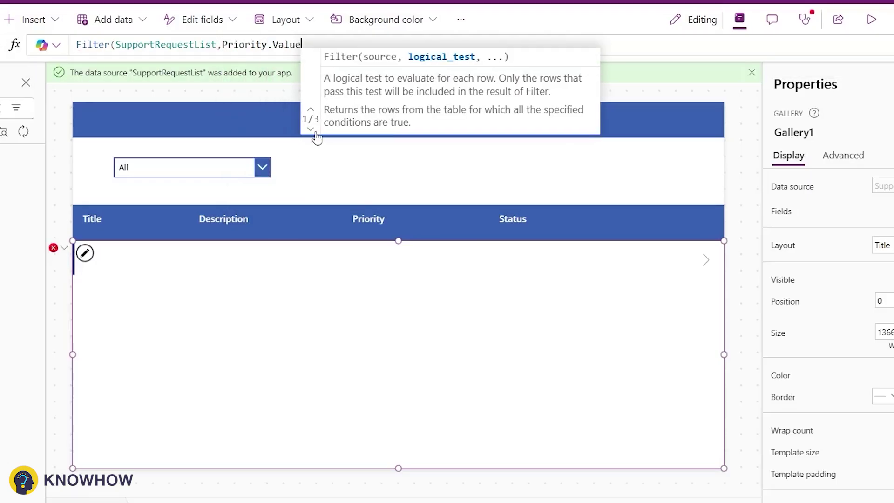
text(=Drp)
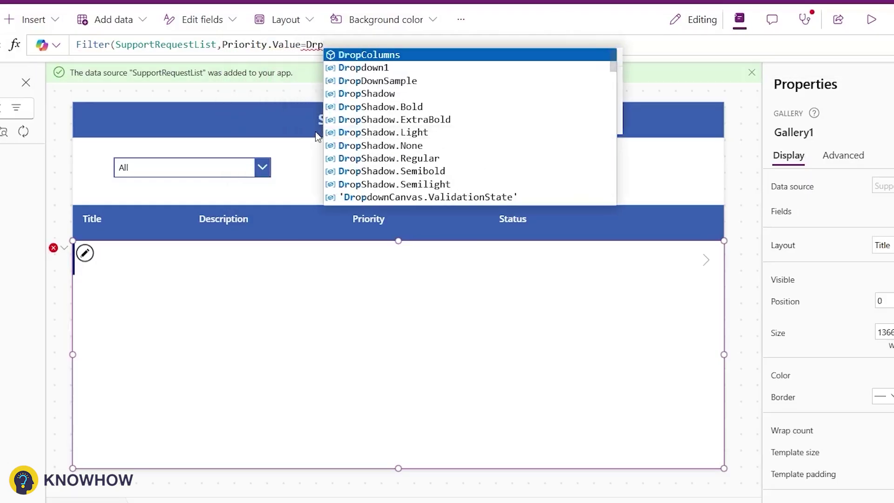
key(Down)
key(Tab)
text(.Se)
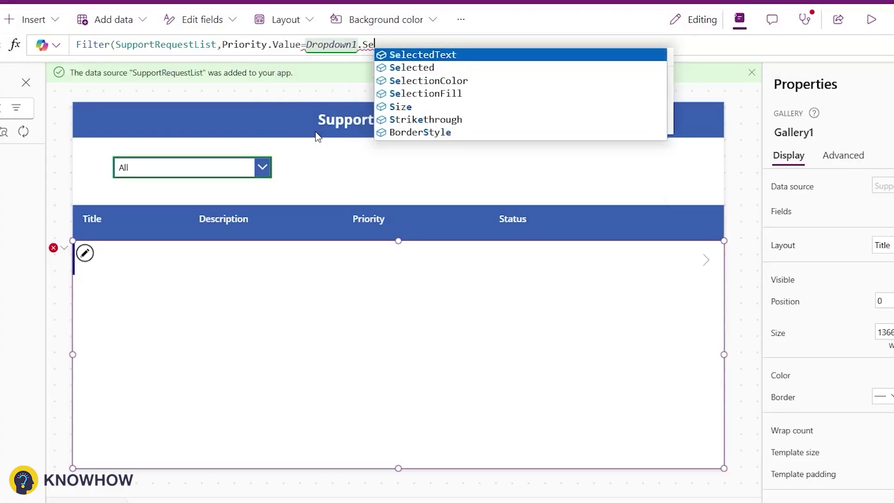
key(Down)
key(Tab)
text(.V)
key(Tab)
Add the || Dropdown1.Selected.Value="All" condition so All shows every request.
text(||)
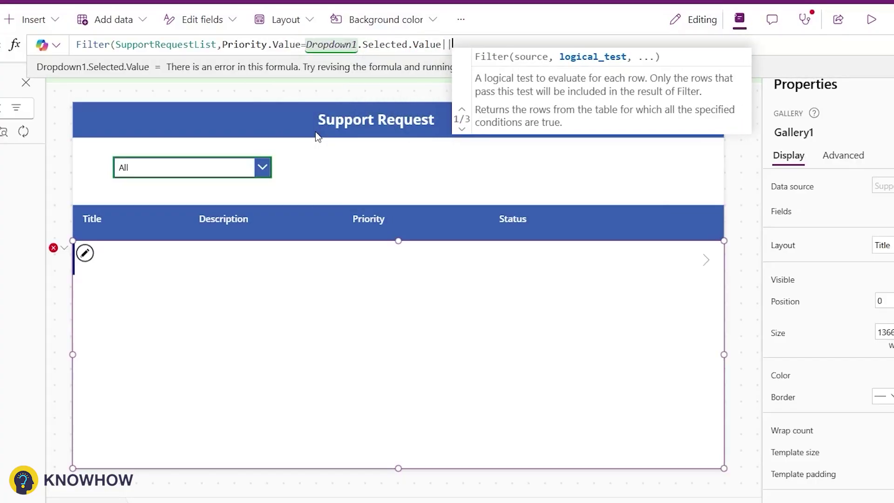
text(Drp)
key(Down)
key(Tab)
text(.Se)
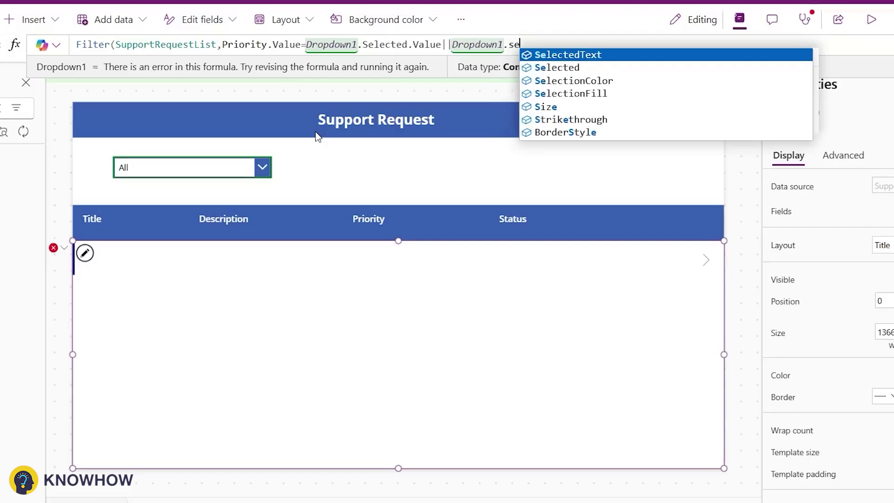
key(Tab)
key(BackSpace)
key(BackSpace)
key(BackSpace)
key(BackSpace)
text(.Value="All)
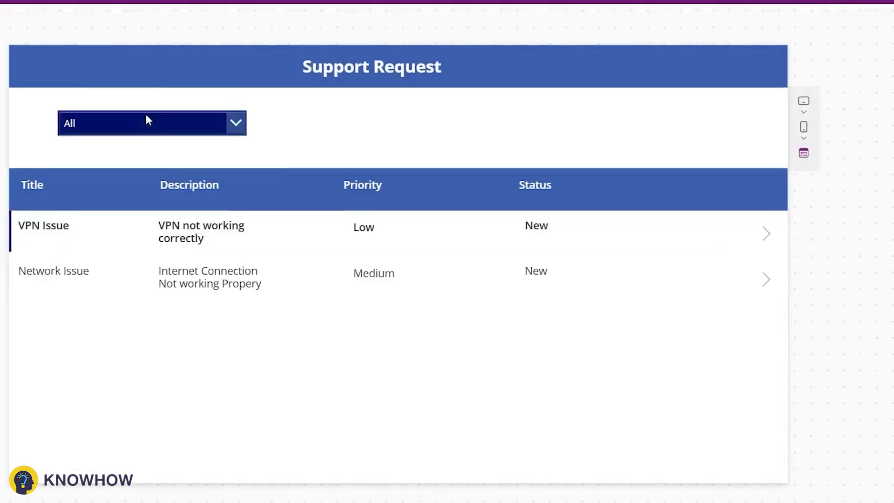
Preview the app, filter by Medium then Low so only VPN Issue shows, then exit preview.
click(144, 118)
click(145, 195)
click(207, 170)
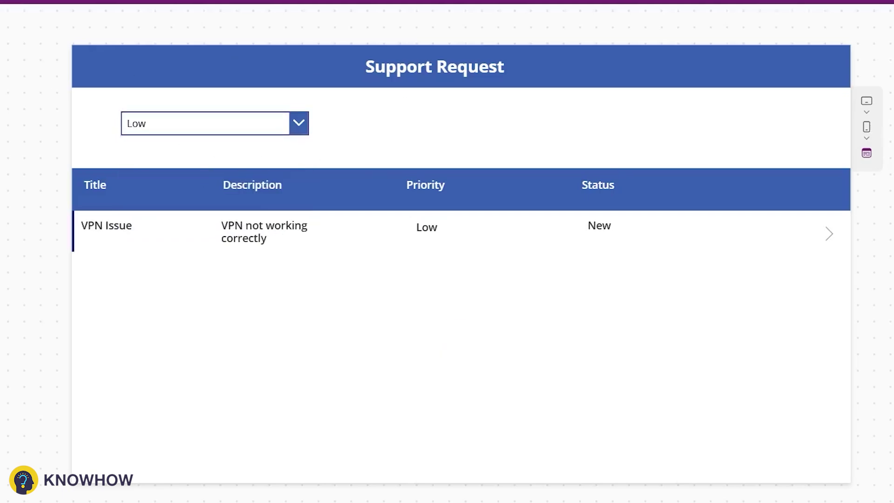
key(Escape)
click(603, 315)
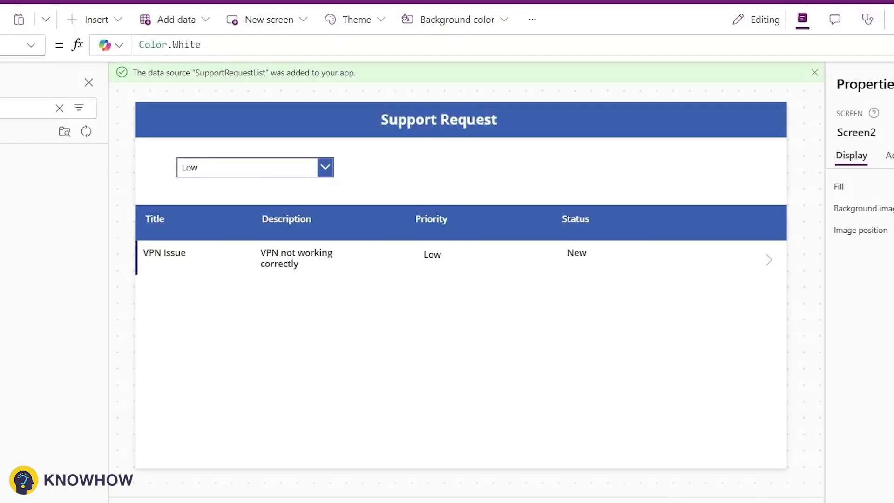
Add a back arrow icon to Screen2's header.
key(BackSpace)
key(BackSpace)
key(BackSpace)
key(BackSpace)
text(Bac)
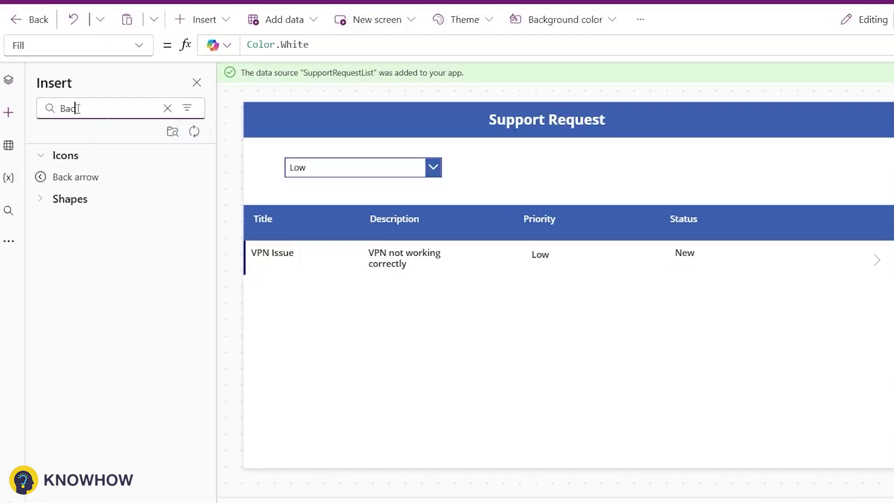
click(75, 176)
Add Screen3 and select its Support Request header title to edit the text.
click(9, 80)
click(79, 154)
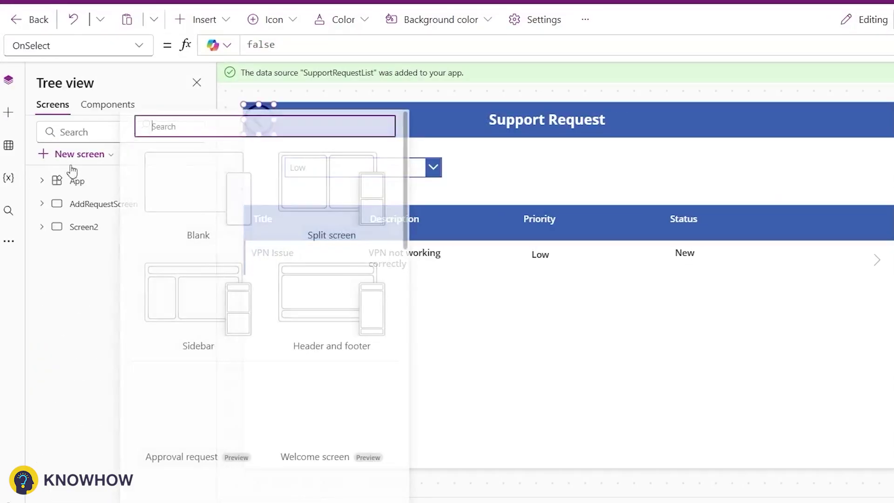
click(436, 120)
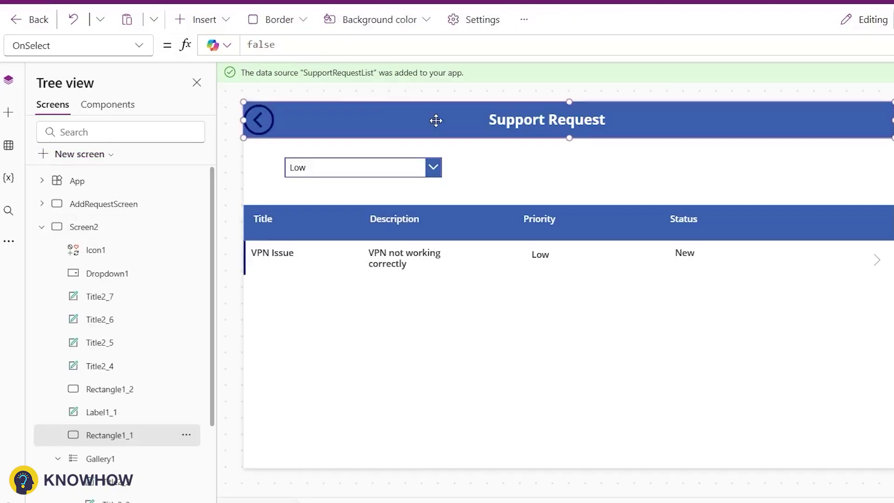
shift+click(529, 124)
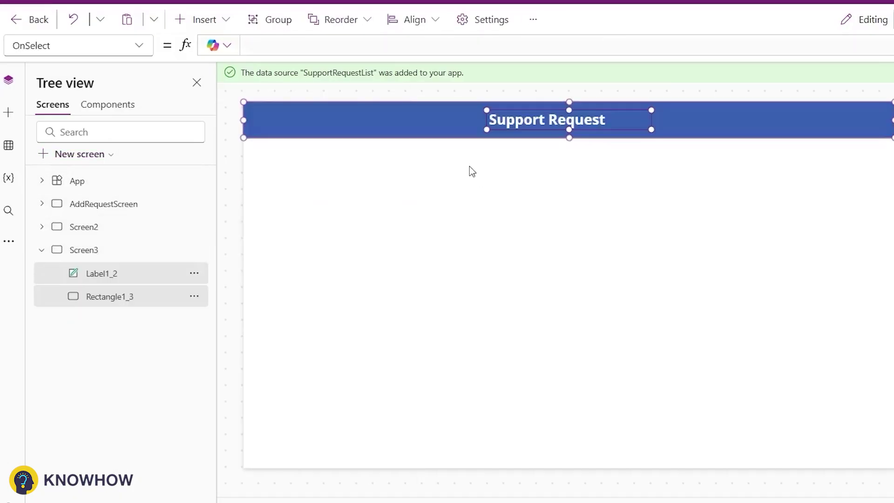
click(518, 122)
click(581, 119)
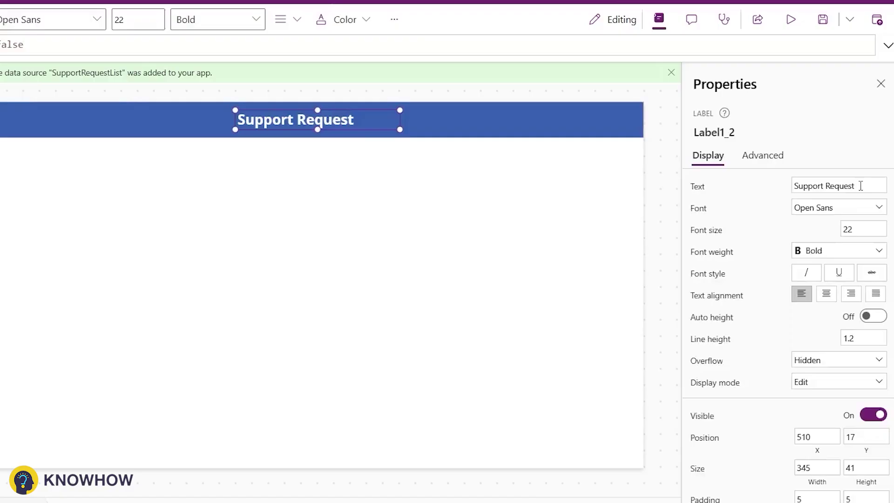
click(875, 191)
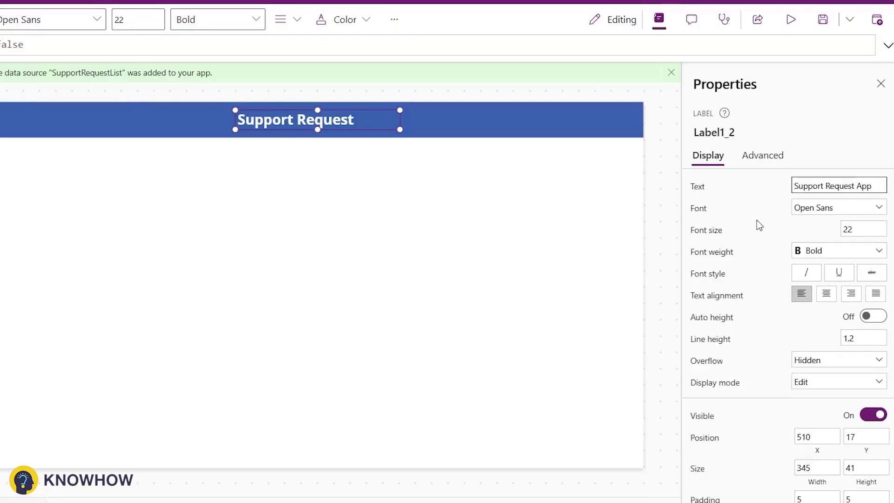
Retitle the header 'Support Request App' and add two side-by-side buttons labelled with Requests.
text(App)
click(5, 84)
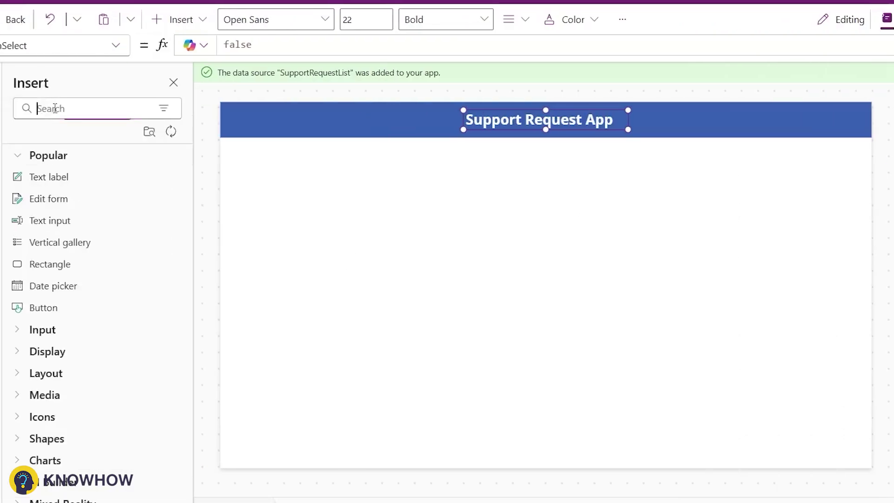
text(Button)
click(43, 177)
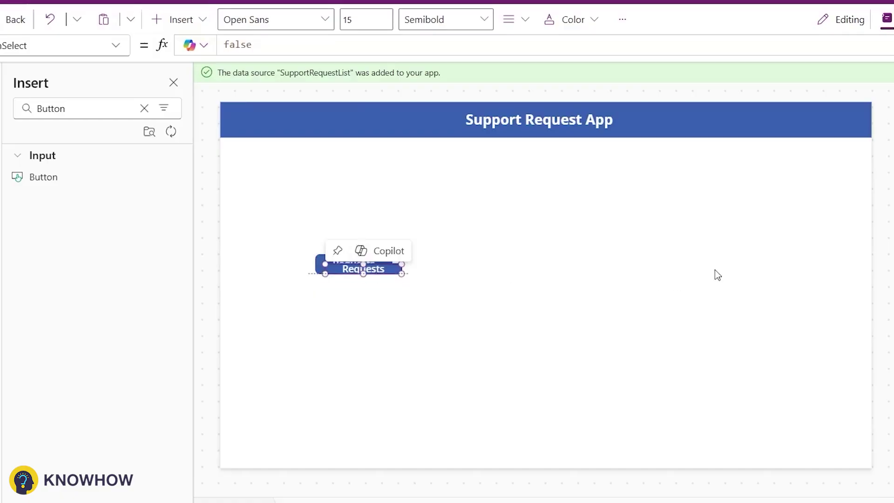
key(ctrl+c)
key(ctrl+v)
drag(363, 280, 643, 262)
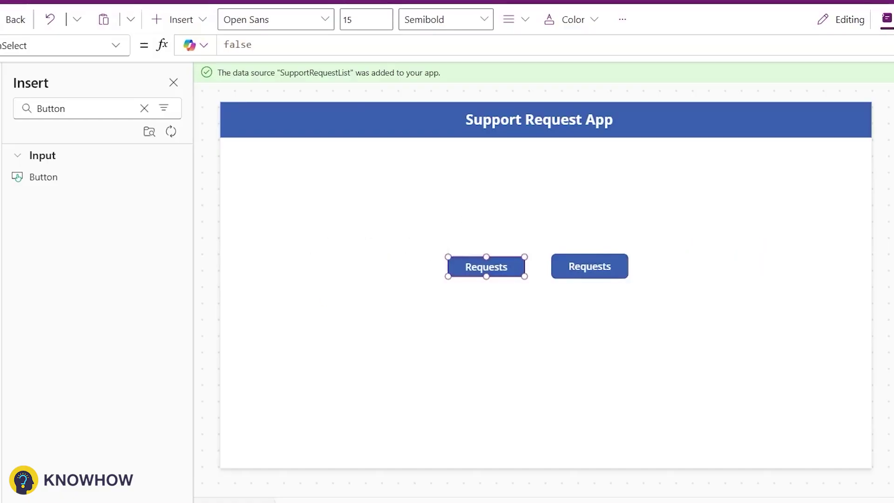
drag(590, 266, 581, 269)
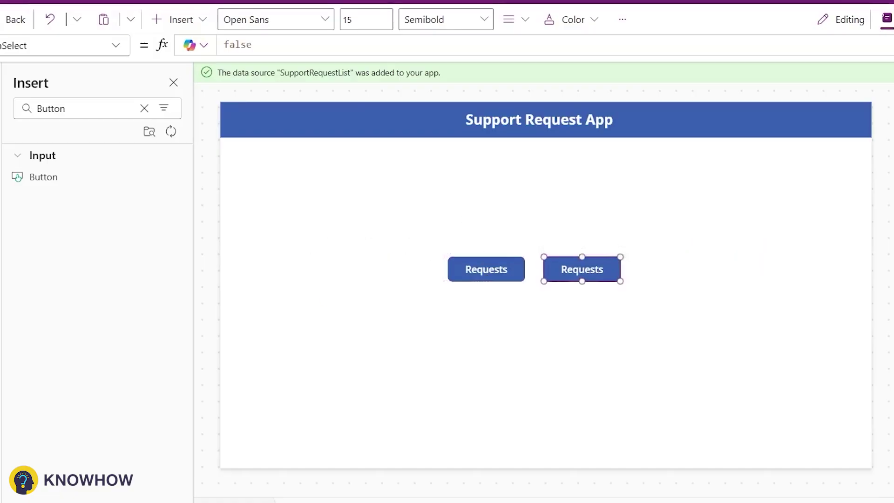
text(Request)
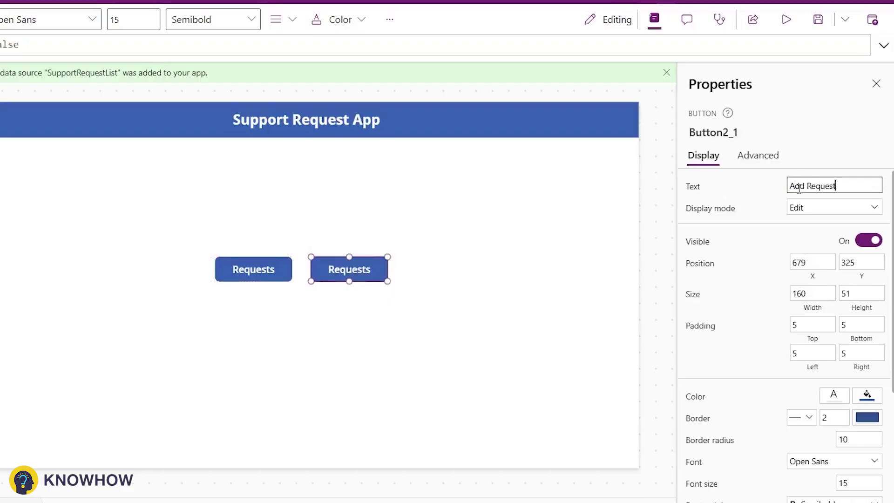
text(s)
Set the Add Requests button's OnSelect to Navigate(AddRequestScreen).
click(758, 155)
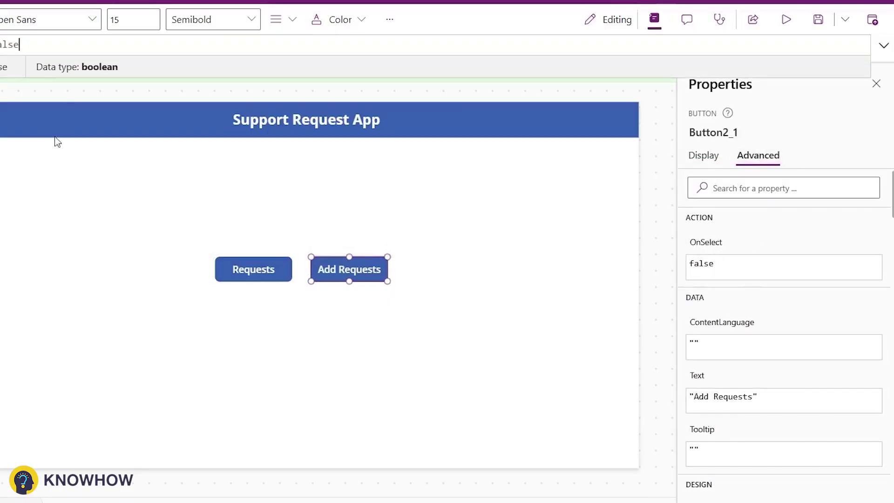
key(ctrl+a)
text(AddR)
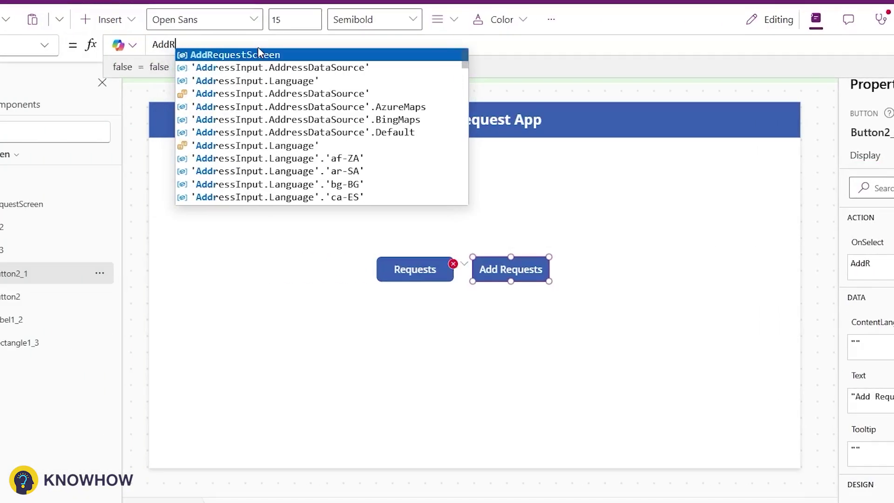
key(Tab)
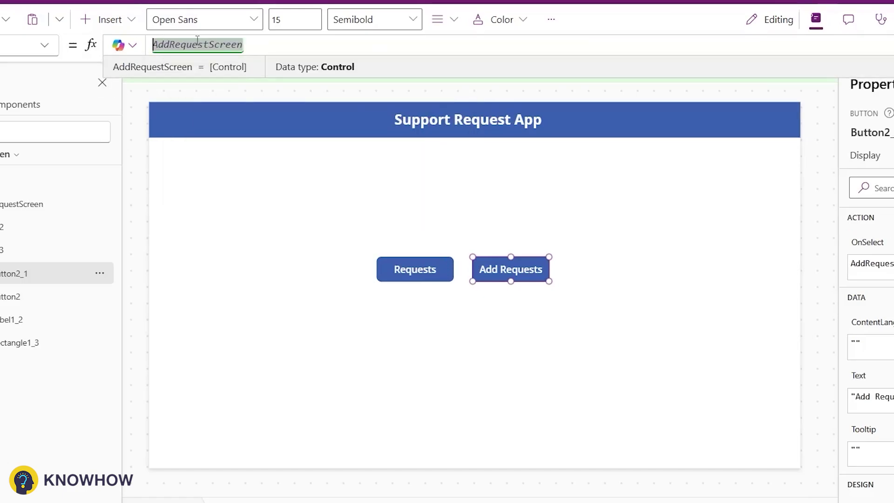
click(153, 44)
text(Nav)
key(Tab)
text(Ad)
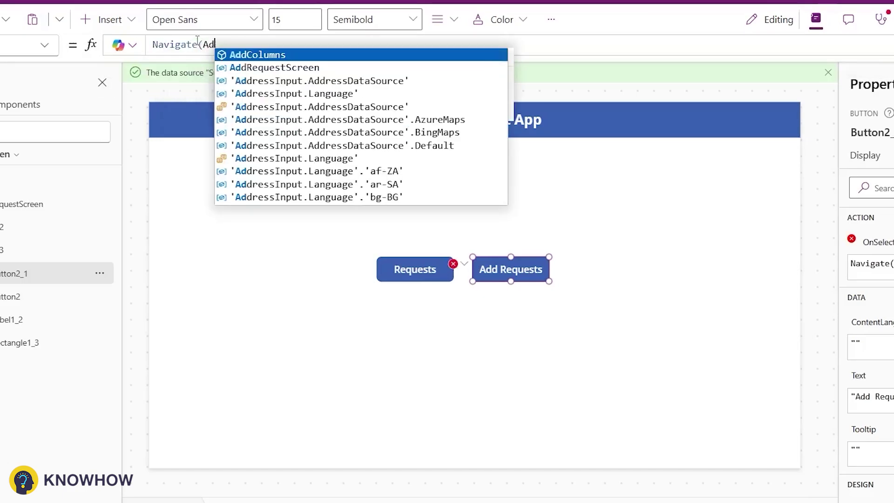
text(d Req)
key(Tab)
text())
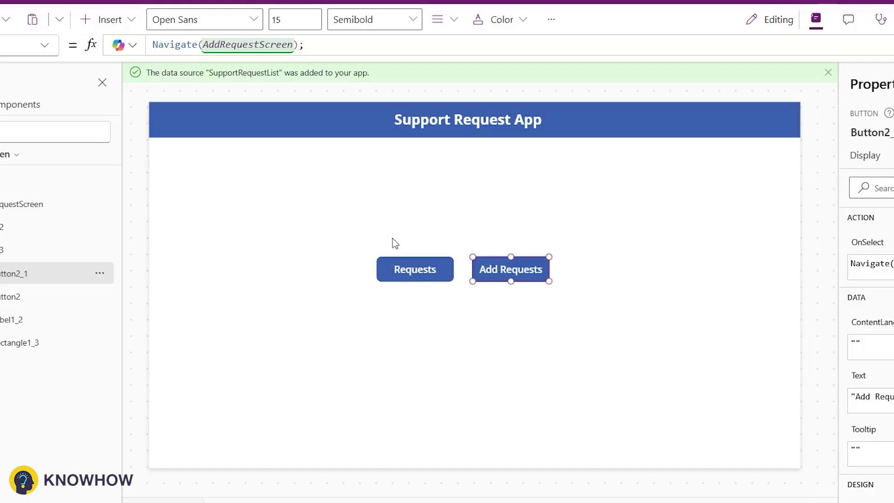
Set the Requests button's OnSelect to Navigate(Screen2).
click(401, 269)
click(419, 44)
key(ctrl+a)
text(Navi)
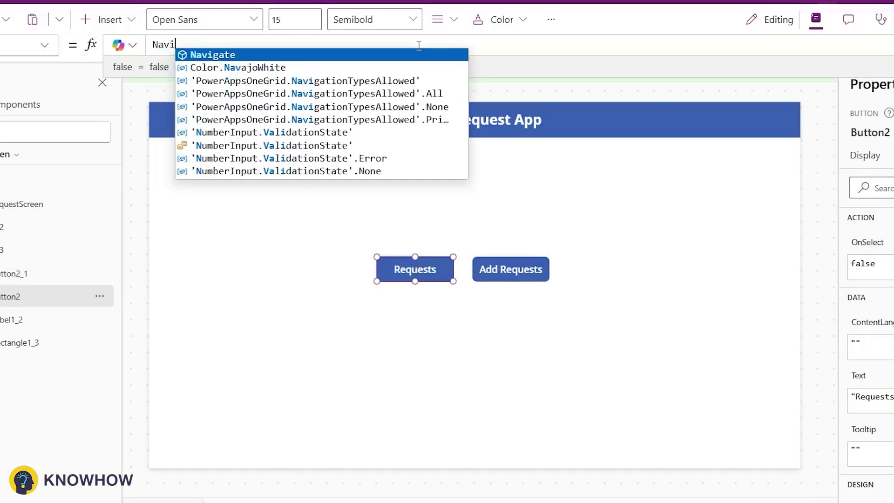
key(Tab)
text(Scre)
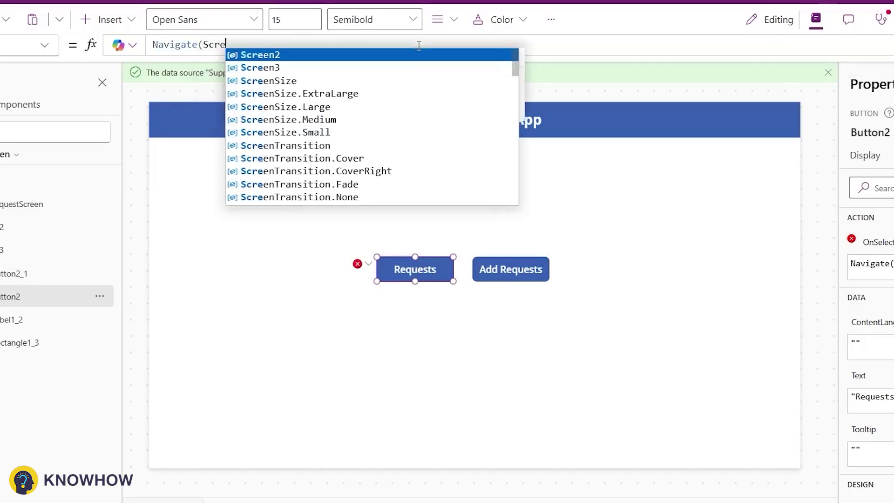
key(Tab)
text();)
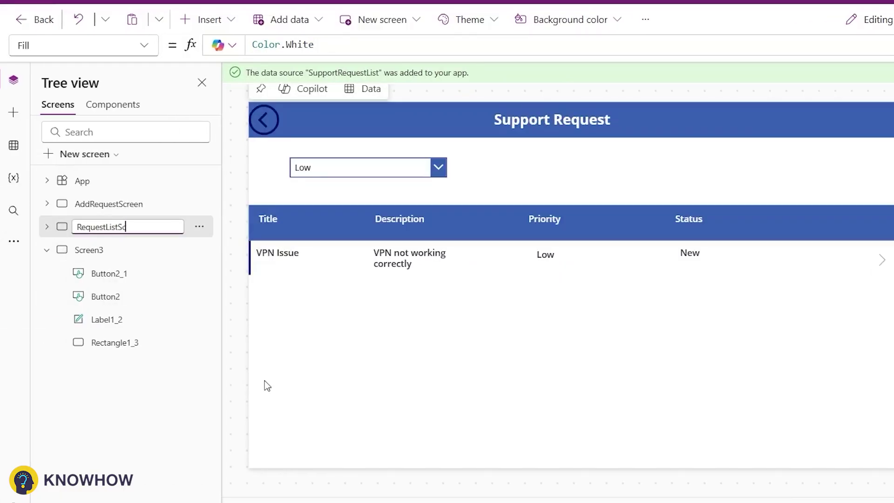
Rename Screen2 to RequestListScreen and Screen3 to NavScreen.
text(reen)
click(199, 249)
click(233, 378)
text(av)
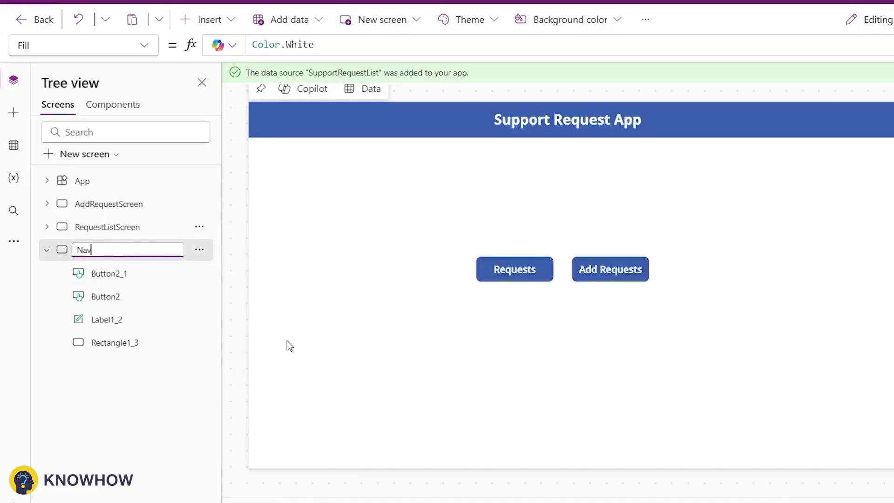
text(Screen)
key(Return)
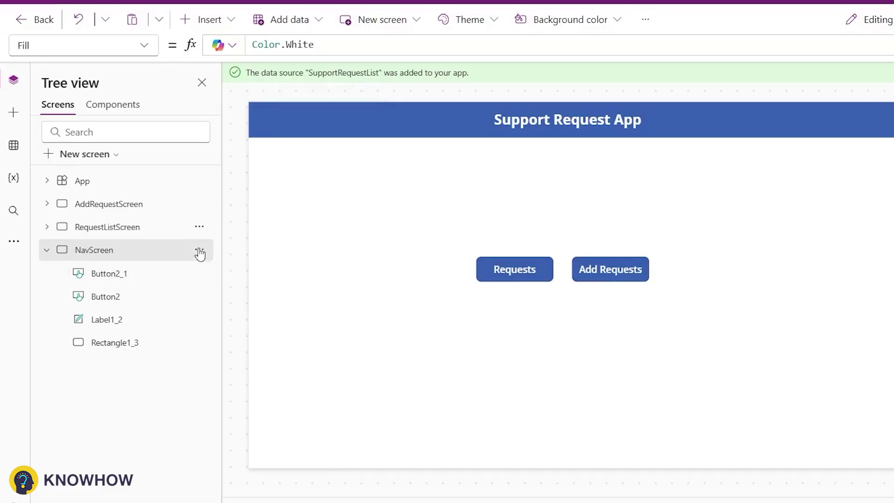
Move NavScreen up so it is first in the screen order.
click(199, 226)
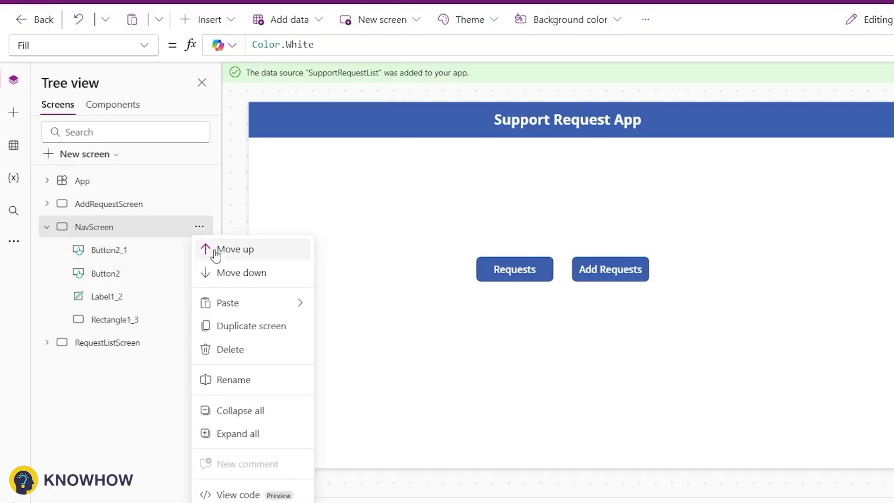
click(223, 247)
click(265, 121)
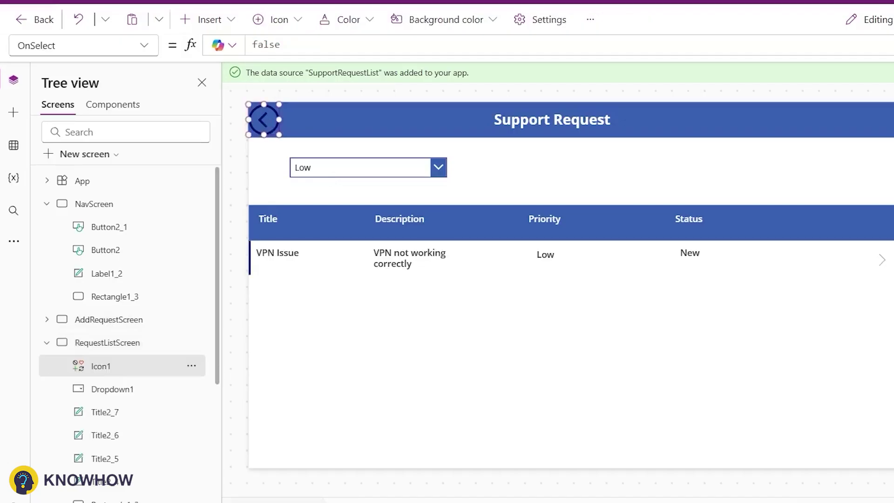
Set the back arrow's OnSelect to Navigate(NavScreen), colour it white, and copy it.
double_click(731, 264)
text(Navigate()
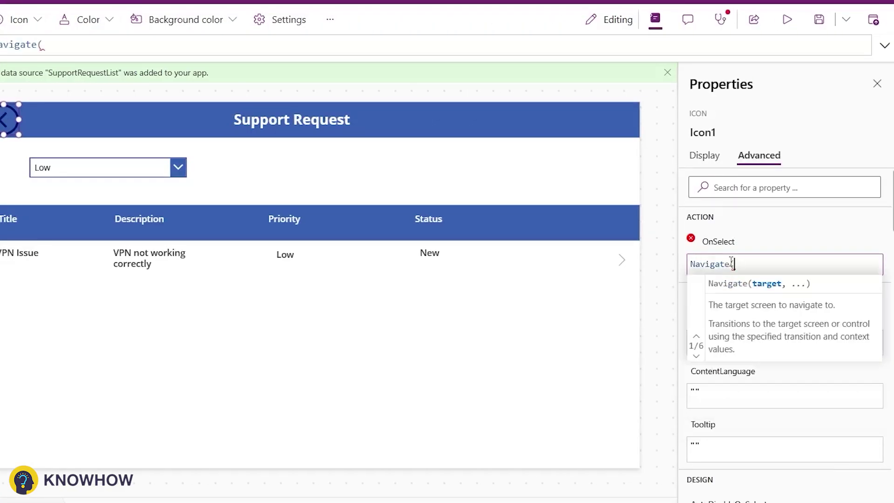
text(NavScreen);)
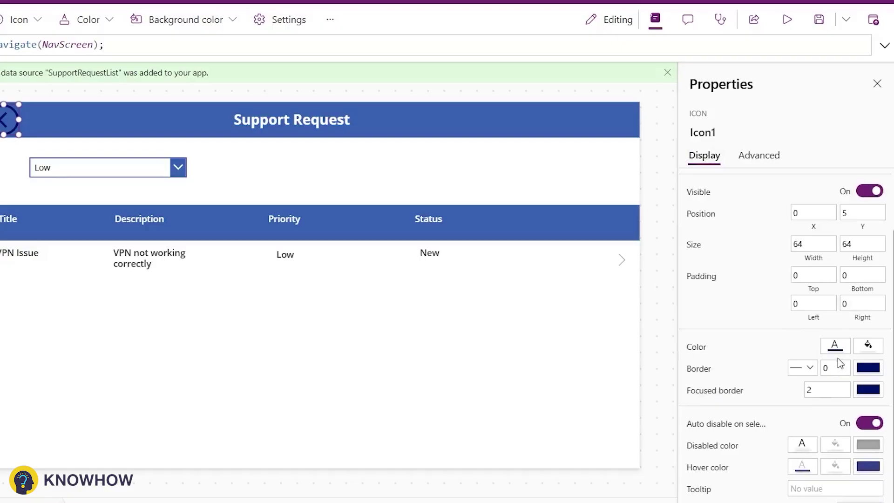
click(835, 345)
click(606, 448)
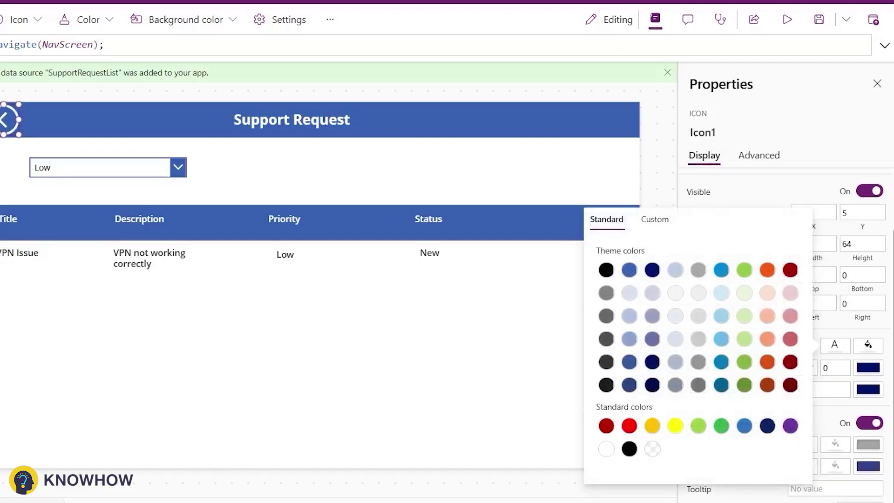
right_click(10, 120)
key(Escape)
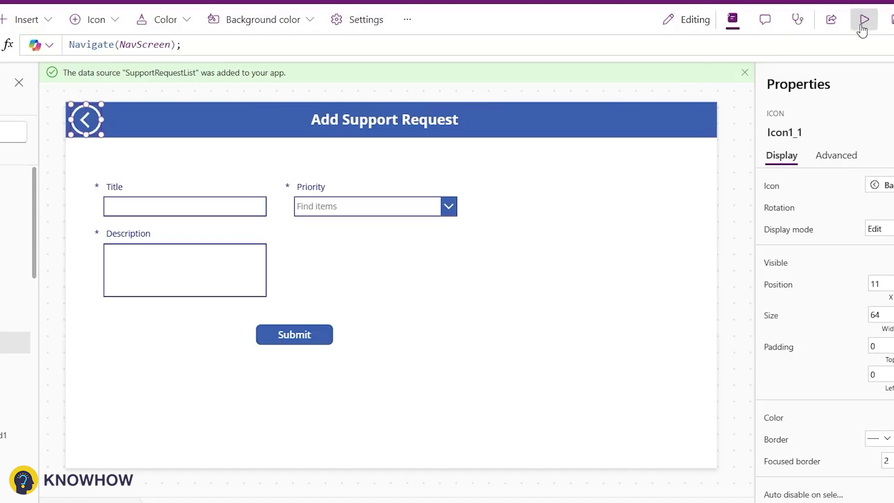
Preview the app, check the back arrow returns to the home screen, then exit preview.
click(864, 19)
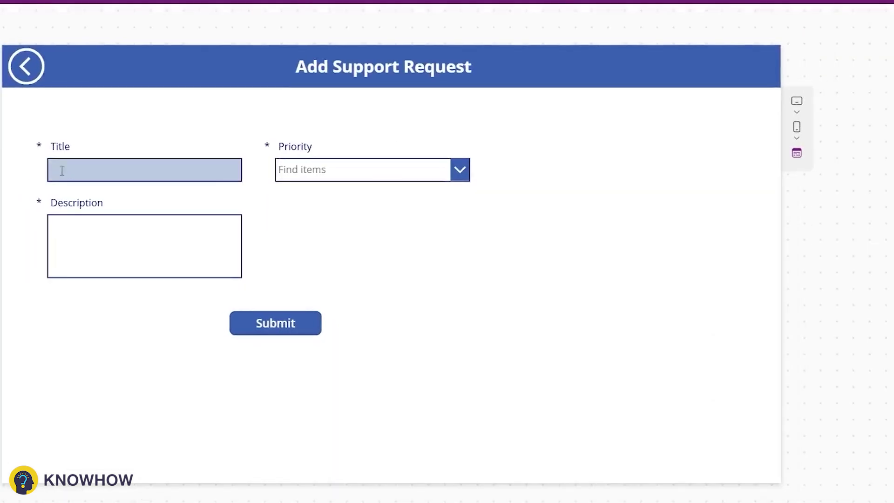
click(26, 66)
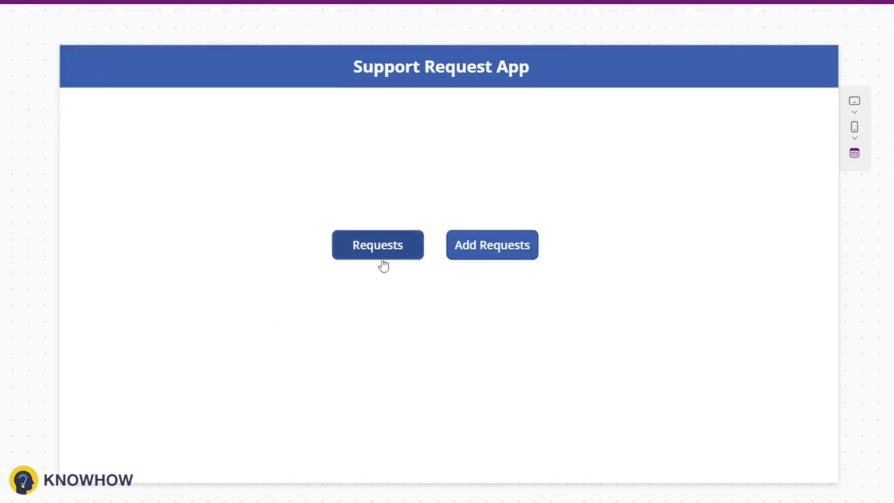
key(Escape)
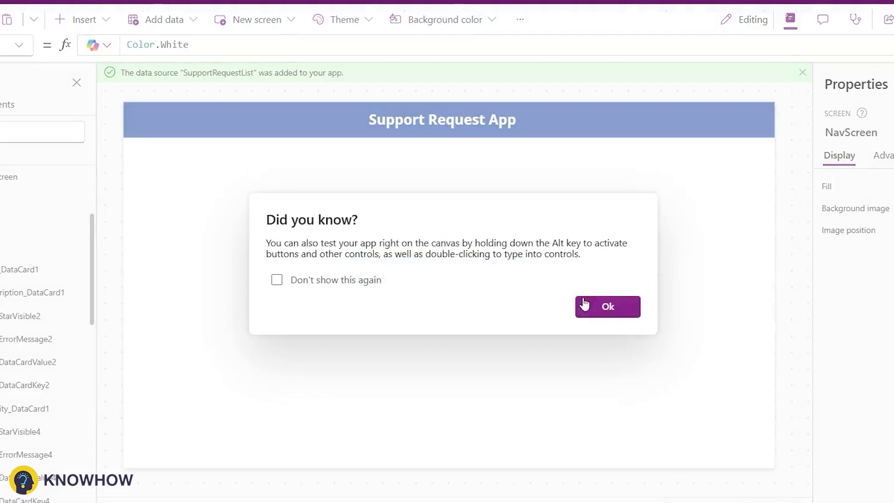
click(607, 306)
Collapse the AddRequestScreen, RequestListScreen and NavScreen nodes in Tree view.
click(19, 180)
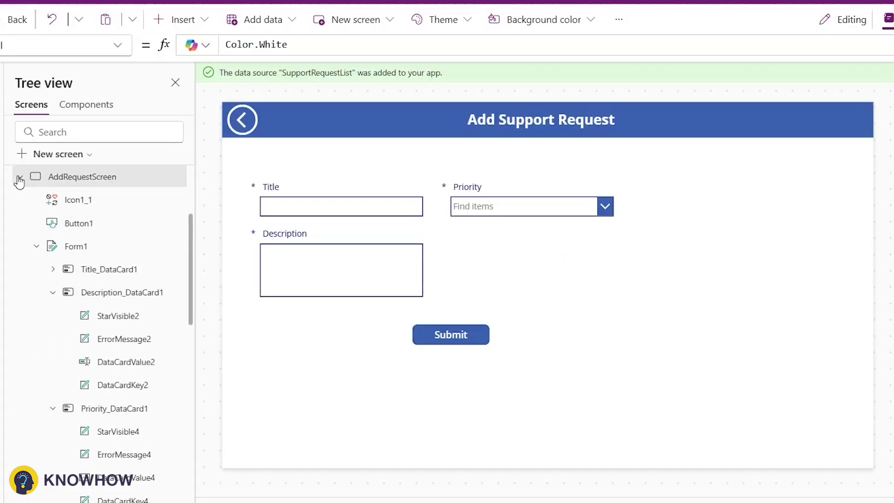
click(20, 178)
click(19, 200)
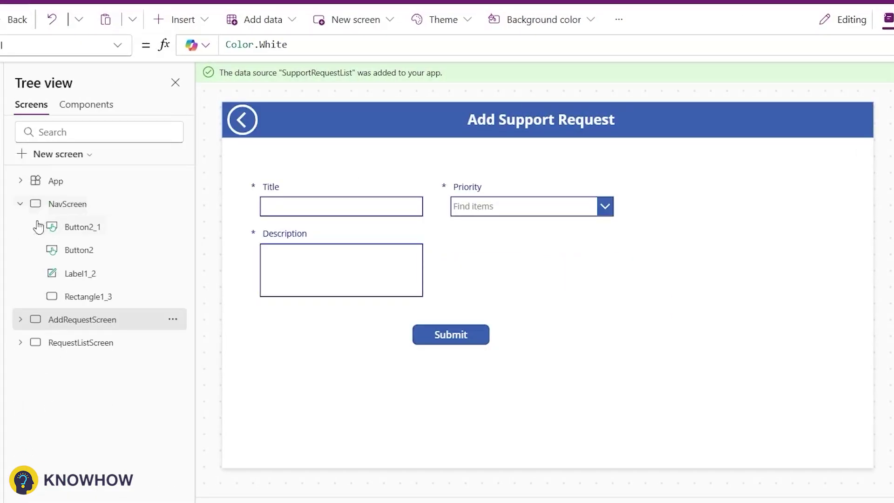
click(20, 203)
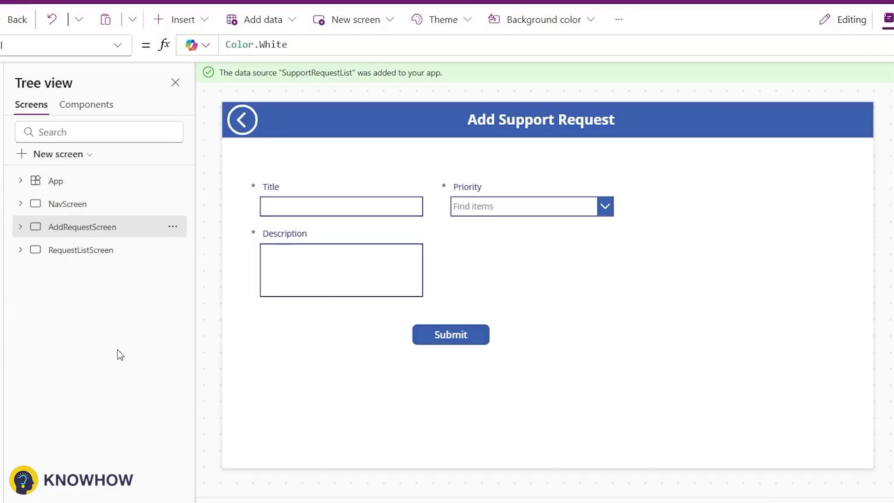